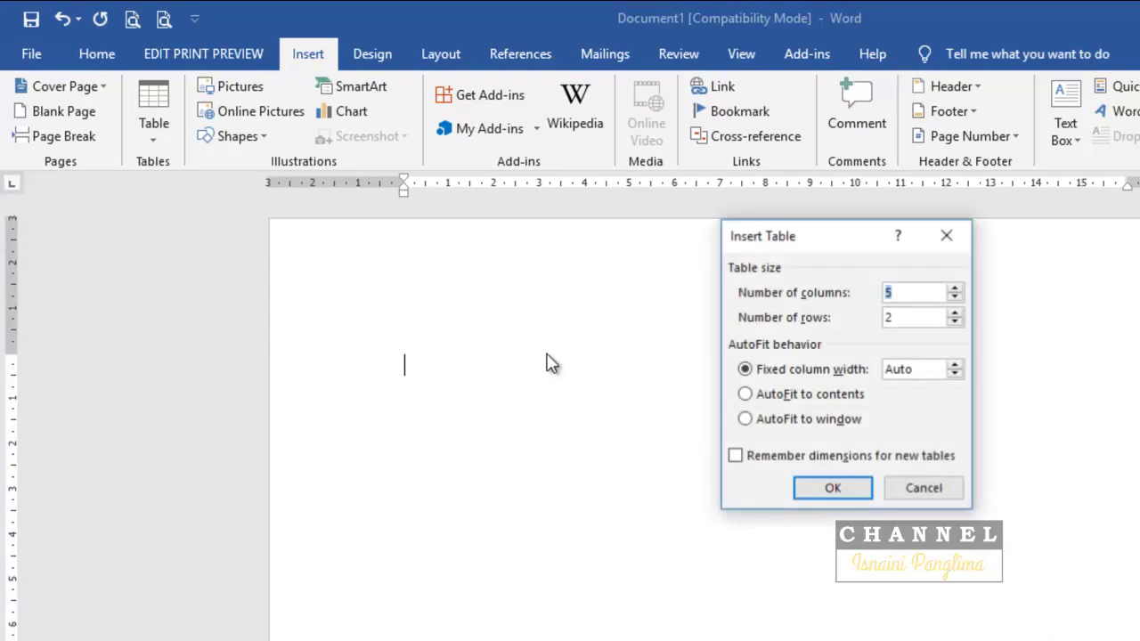
- Try inserting a 5-column by 2-row table and a 6x4 grid table, undoing each one
click(856, 490)
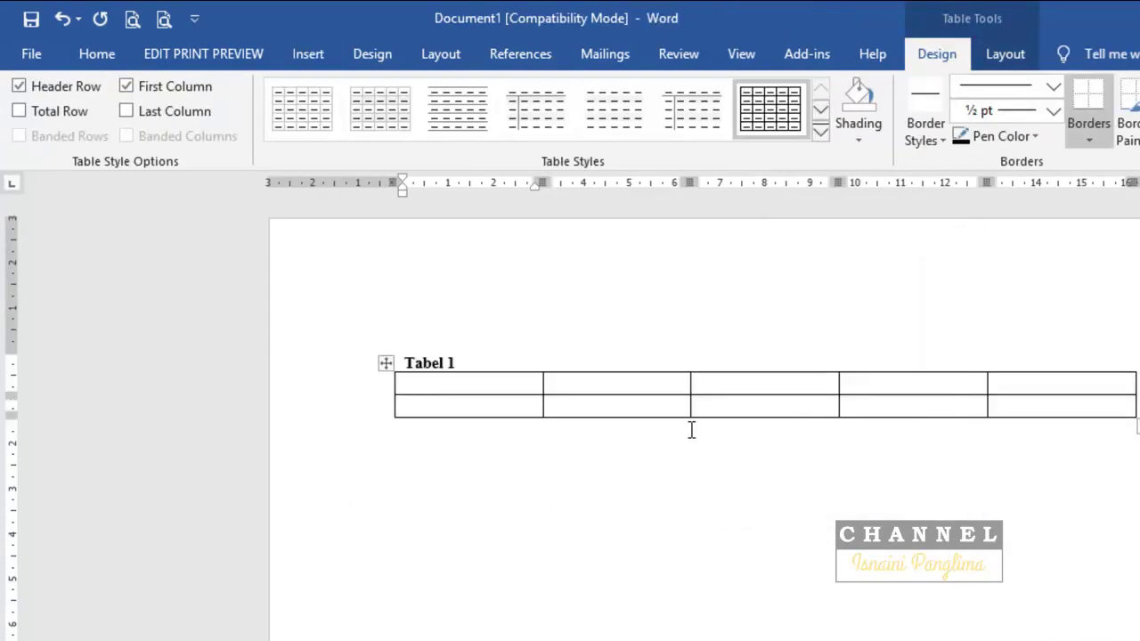
key(ctrl+z)
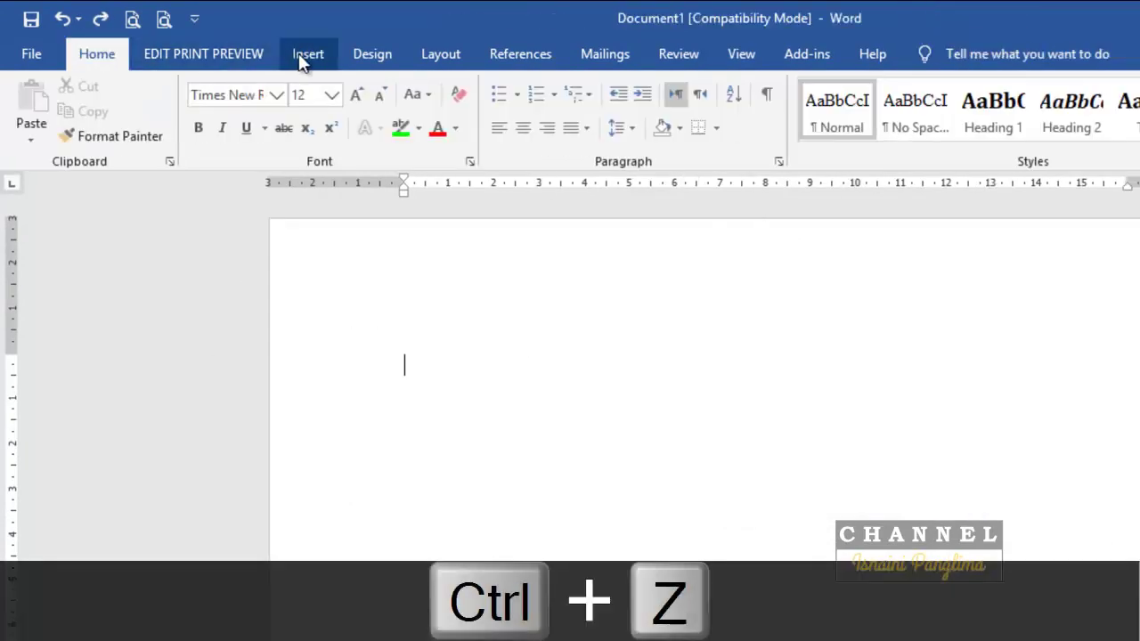
click(303, 55)
click(162, 134)
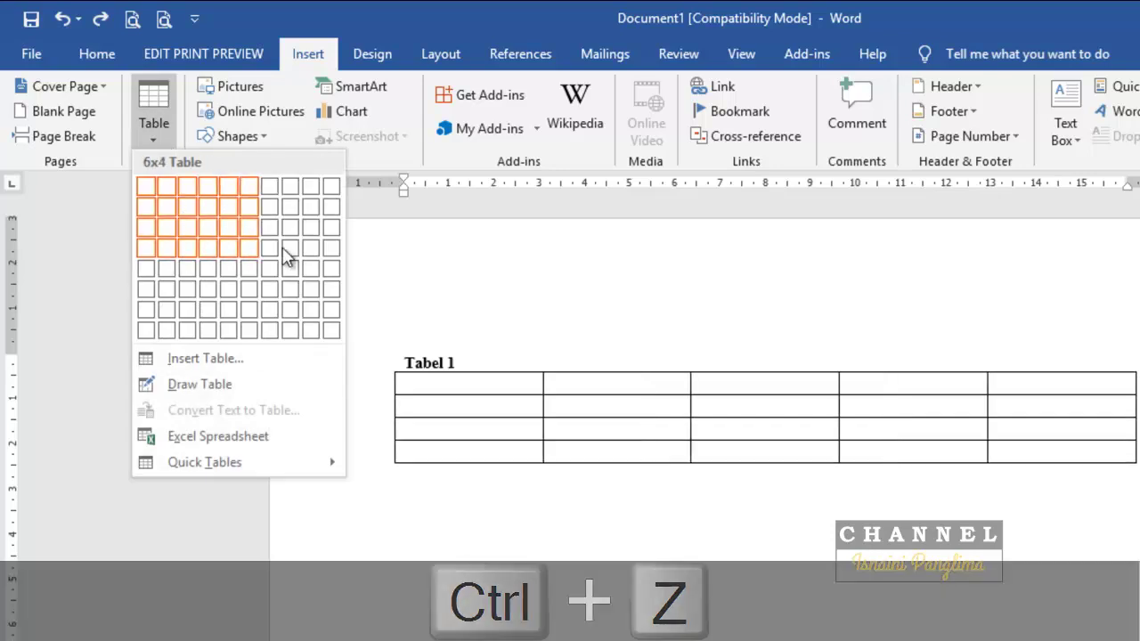
click(247, 255)
key(ctrl+z)
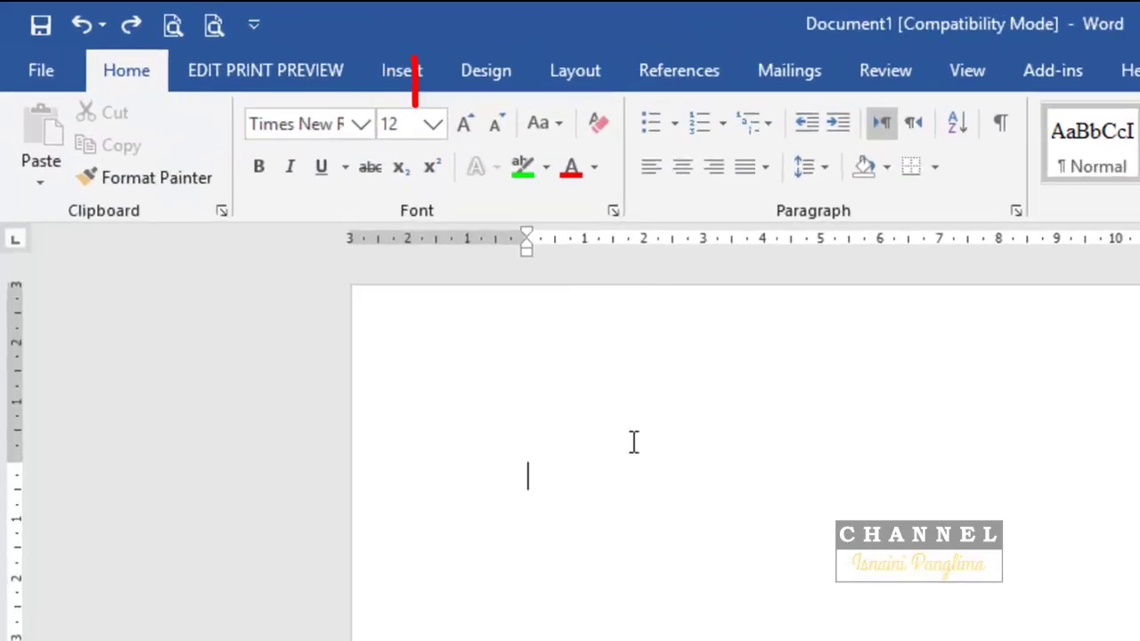
- Insert an embedded Excel spreadsheet in the blank document and enlarge its frame to span columns A to I and more rows
click(388, 70)
click(199, 173)
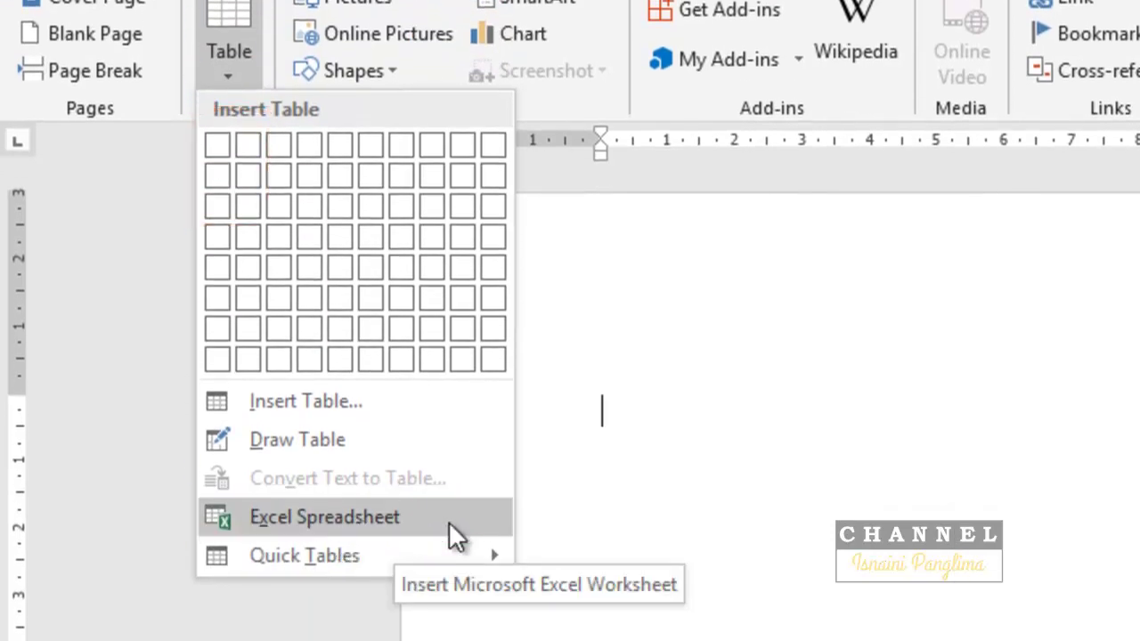
click(479, 519)
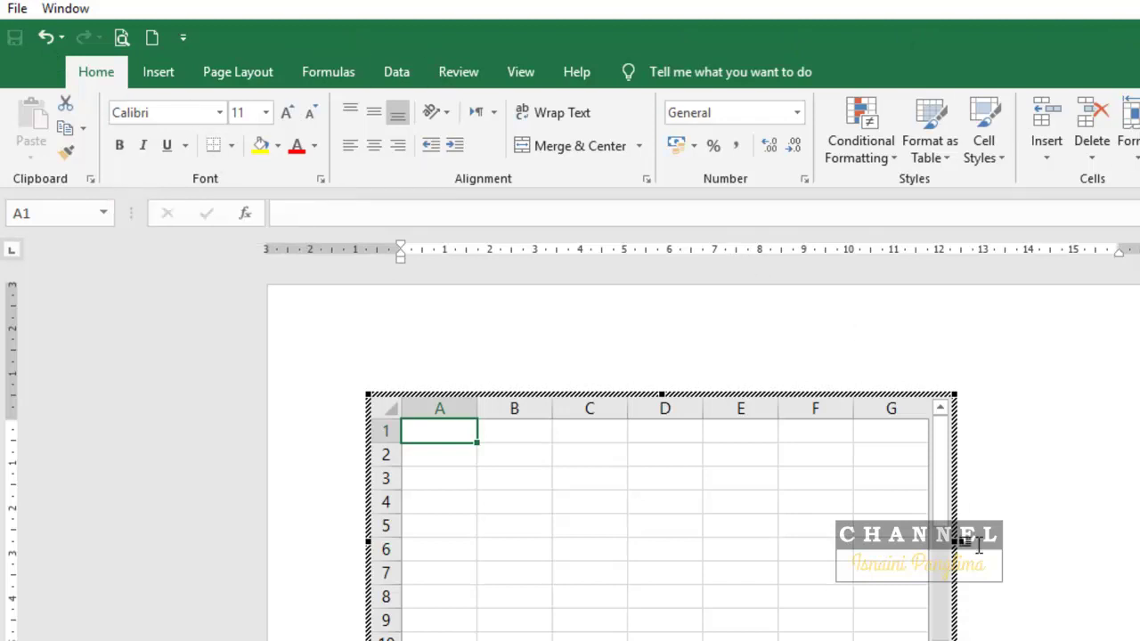
scroll(1030, 600, down, 1)
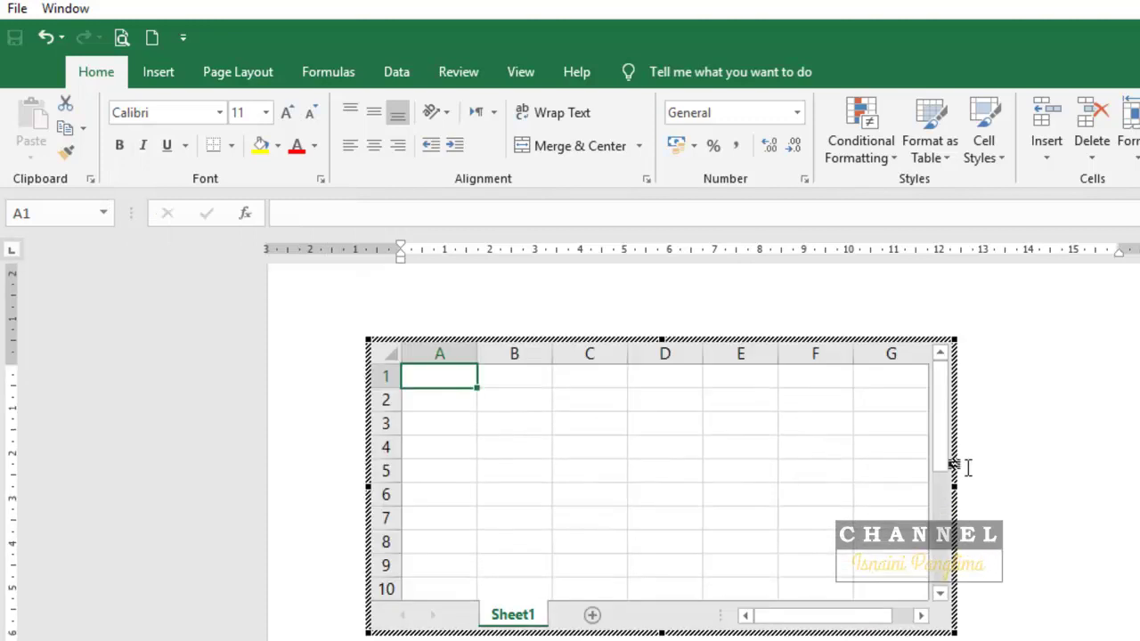
drag(956, 488, 1107, 488)
drag(736, 633, 736, 640)
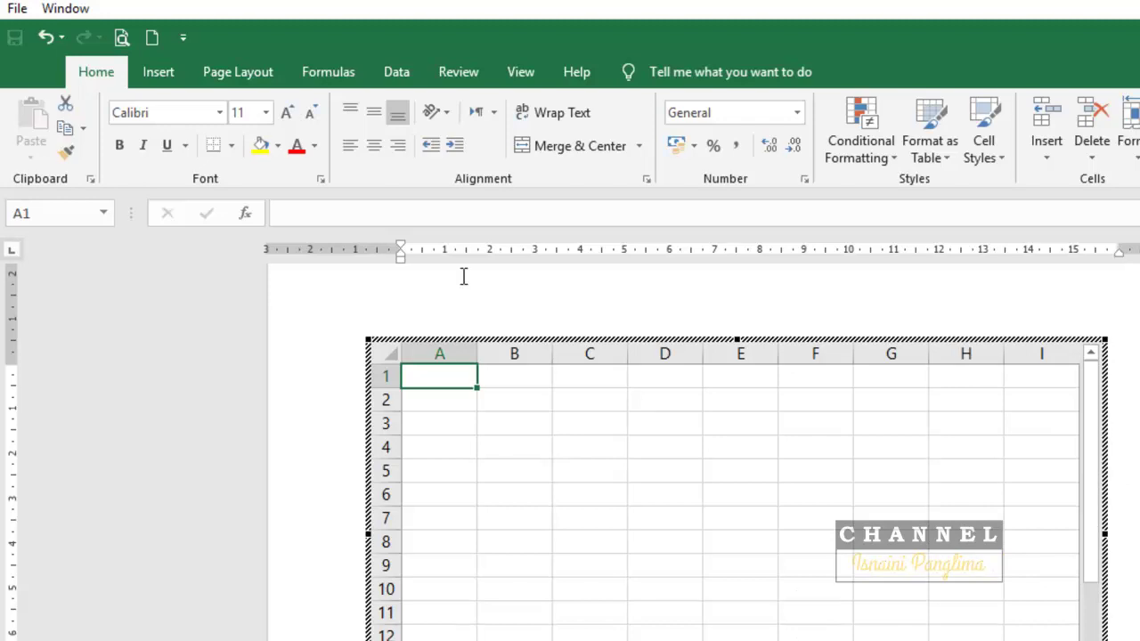
- Enter the title "RENCANA ANGGARAN BIAYA (RAB)" in cell A1
click(469, 425)
click(438, 384)
text(RENCANA)
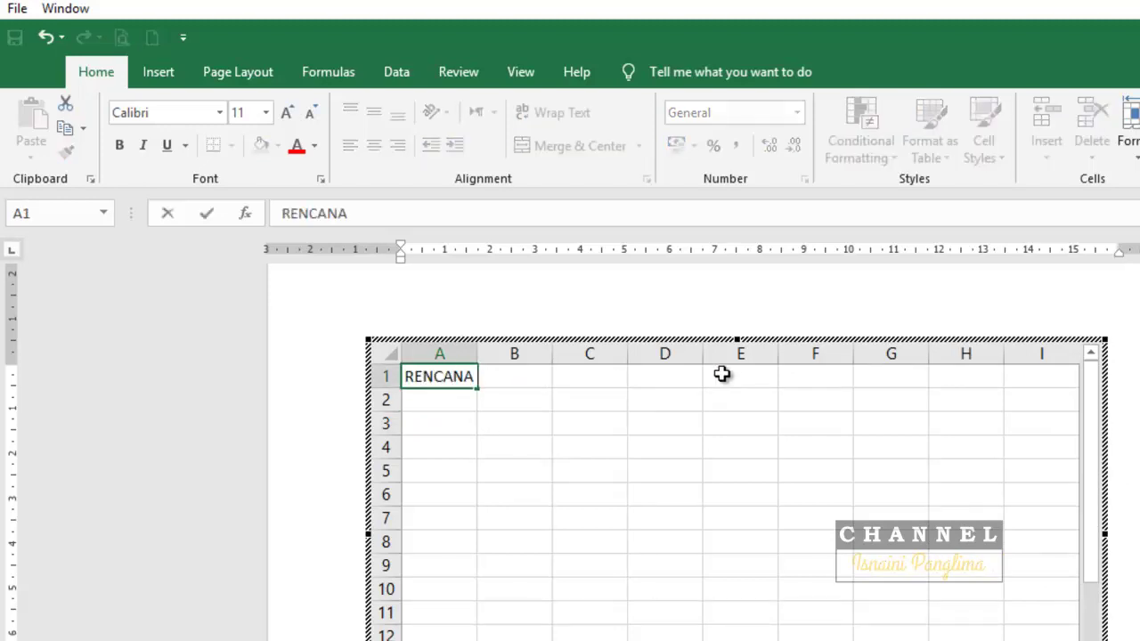
text( ANGGARAN)
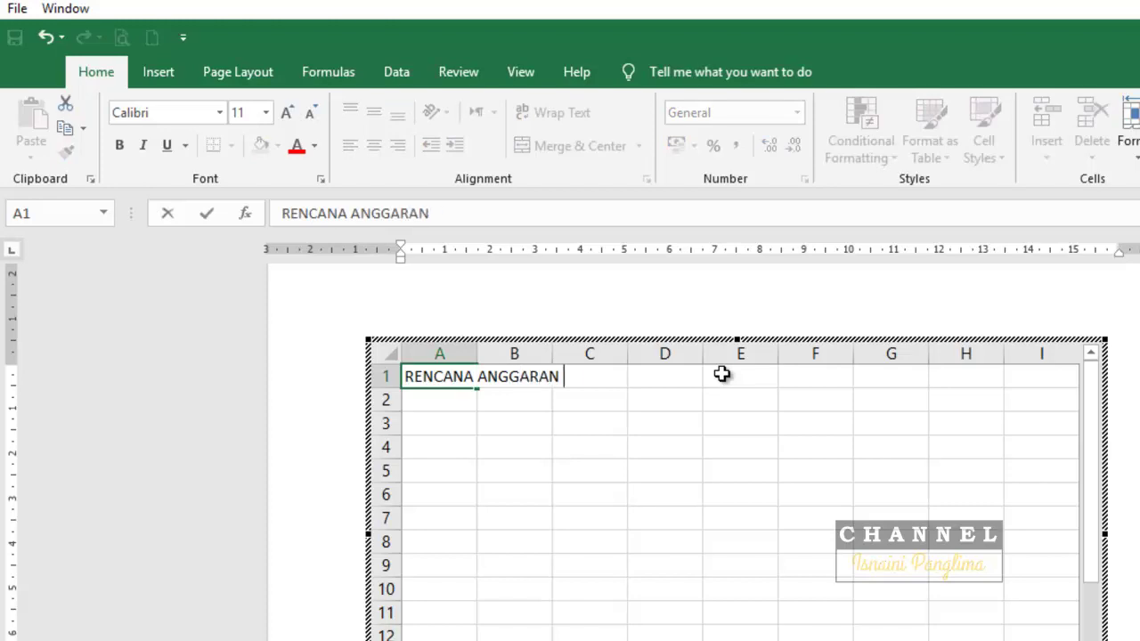
text( BIAYA ()
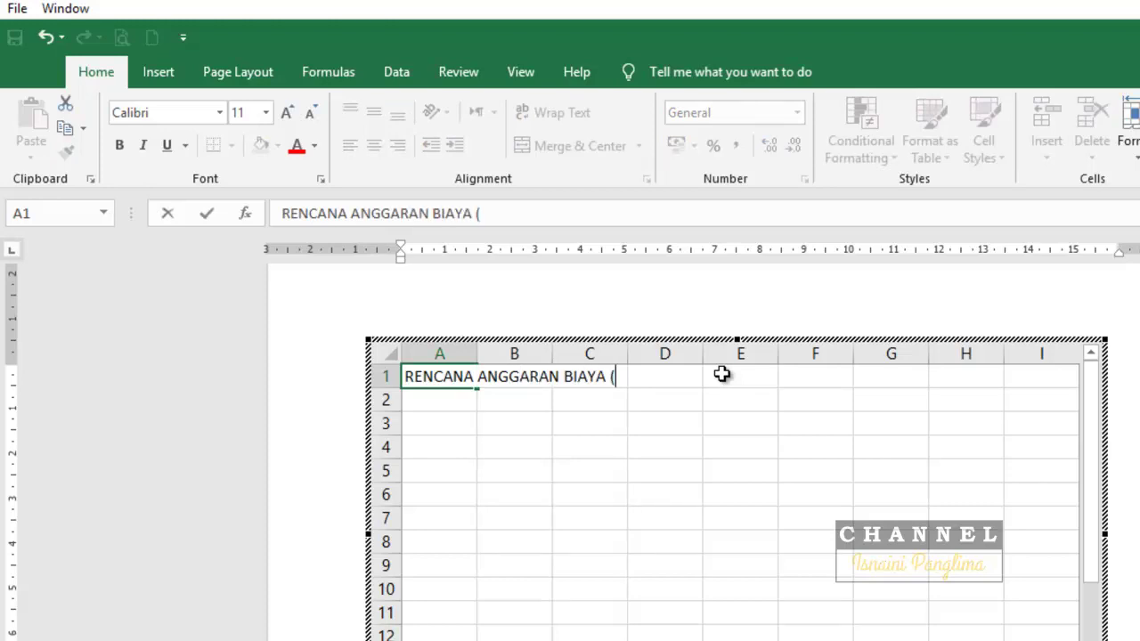
text(RAB))
key(Return)
key(Return)
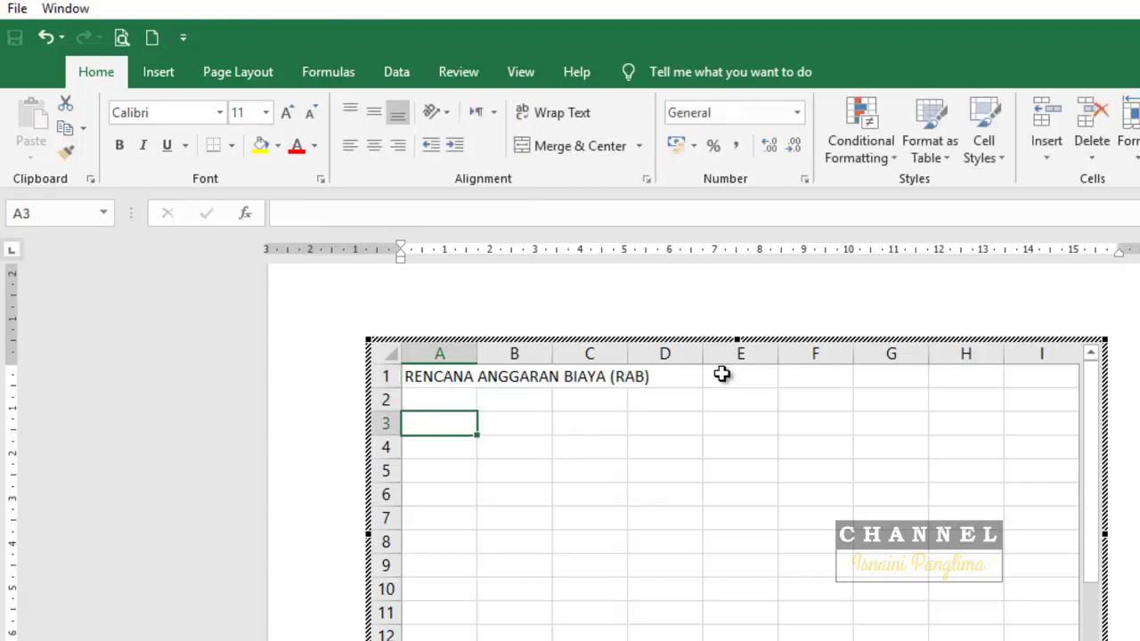
- Enter the row 3 headings NO, URAIAN PENGGUNAAN, VOL., SATUAN, HARTA SATUAN (Rp) and JUMLAH (Rp) in columns A to F
text(NO)
key(Tab)
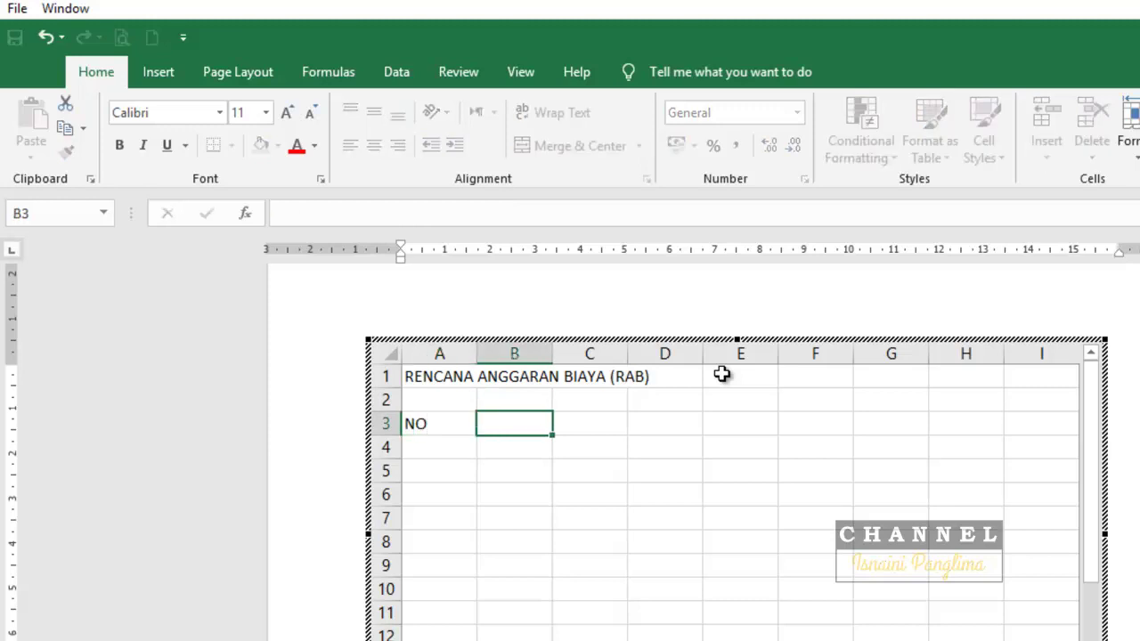
text(URAIAN PEN)
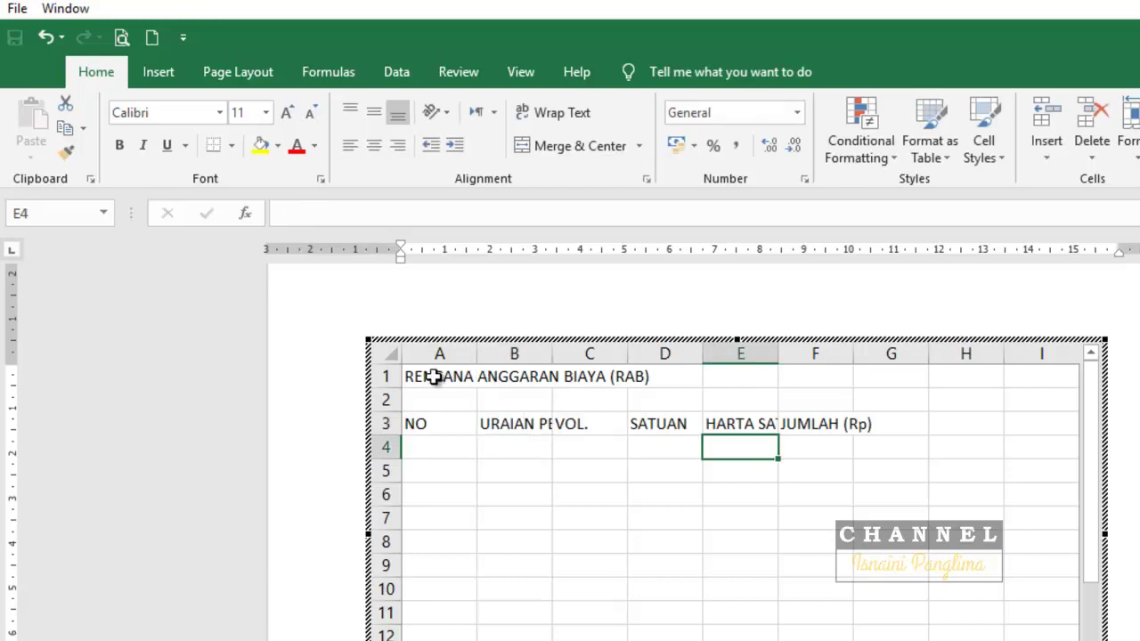
- Merge and center the title across A1:F1 and autofit the column widths to their contents
drag(434, 377, 845, 381)
click(580, 146)
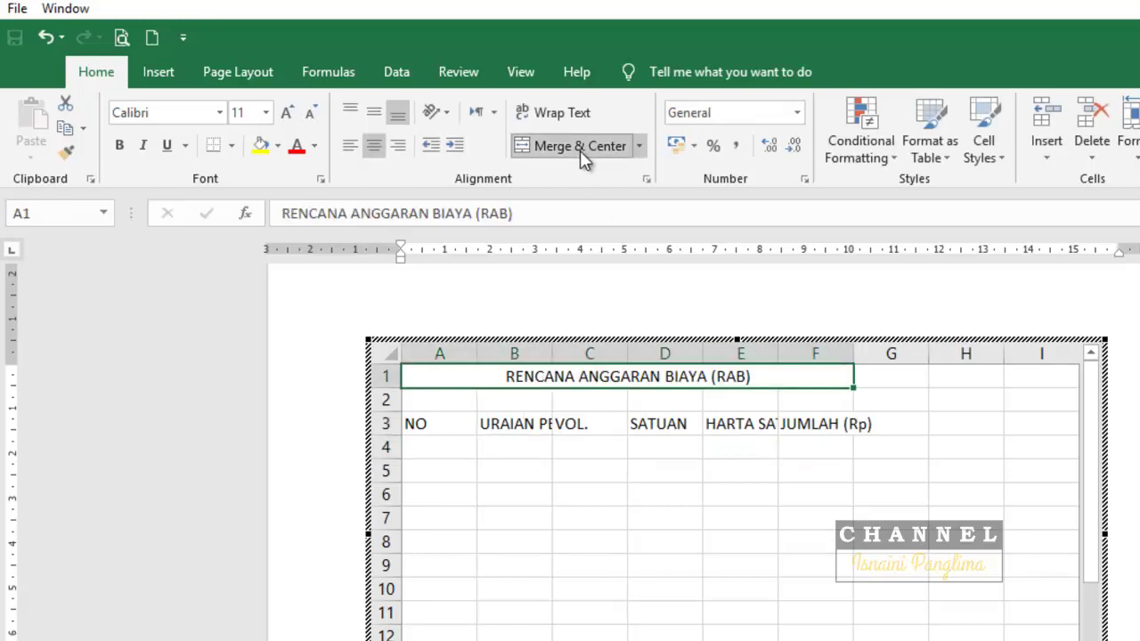
click(396, 353)
double_click(473, 353)
click(485, 471)
key(ctrl+z)
- Center the column headings in A3:F3 horizontally
drag(432, 428, 921, 424)
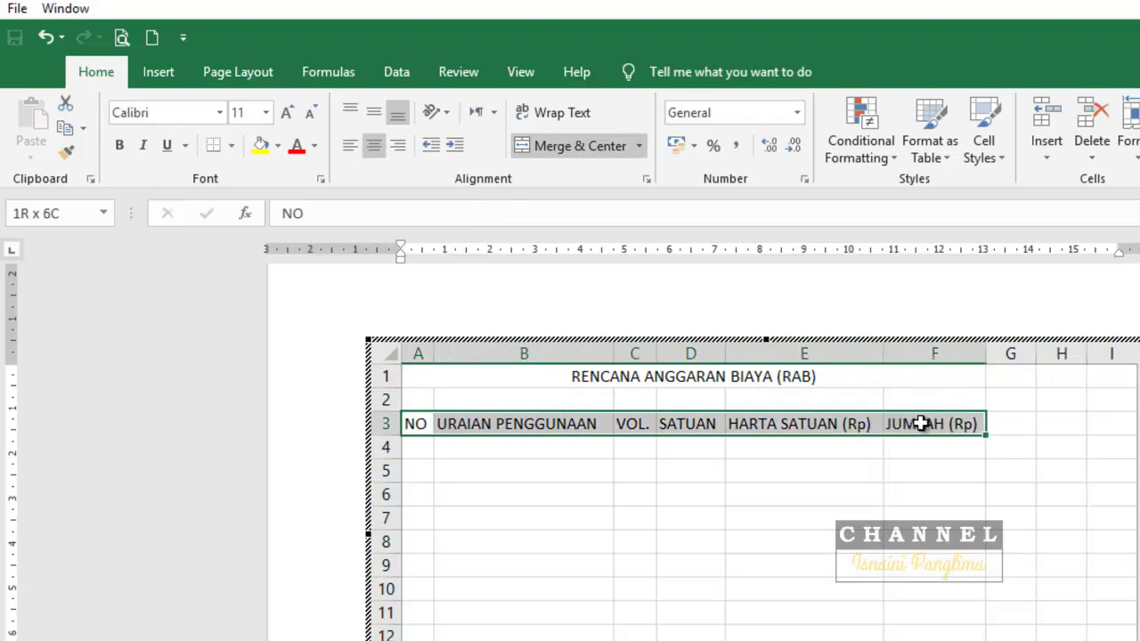
click(376, 146)
click(526, 488)
- Fill B4:B14 with Beras, Minyak Goreng, Gas Elpiji (3 Kg), Telur Ayam, Daing Sapi, Daing Ayam, Susu, Kerupuk Udang, Kebutuhan Pakaian, Kebutuhan Pendidikan and Kesehatan
click(468, 450)
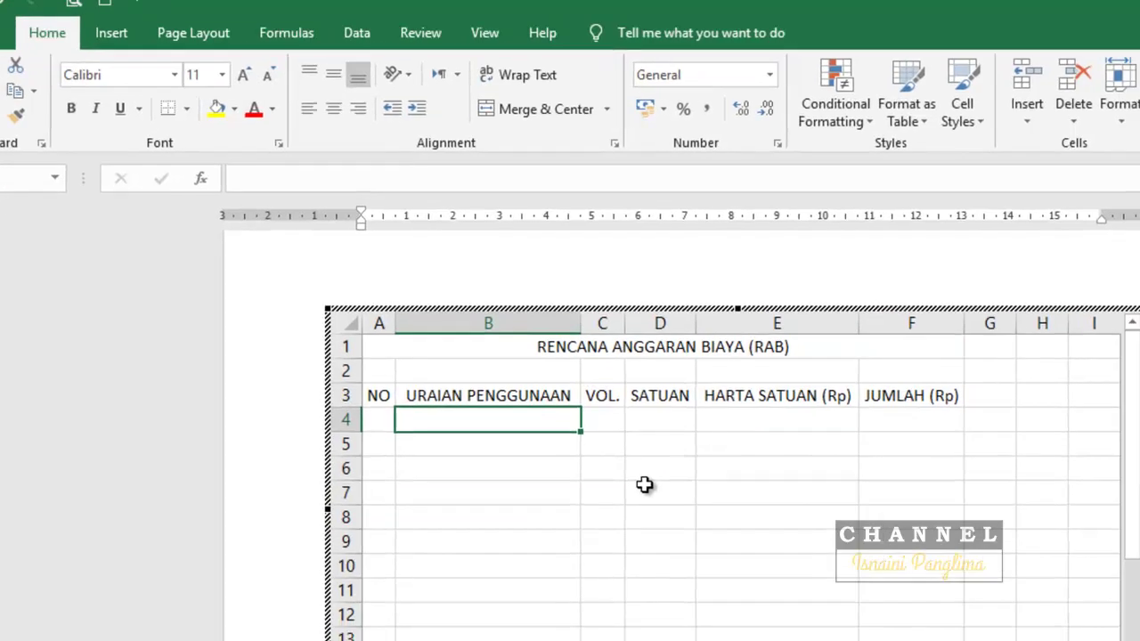
text(Beras)
key(Return)
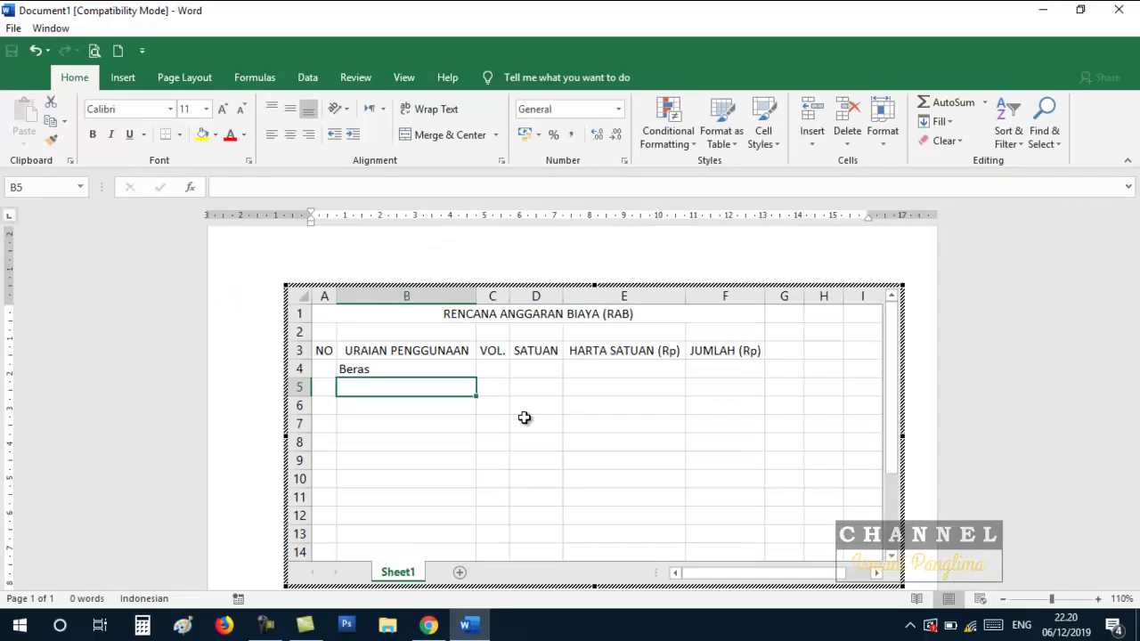
text(Minyak)
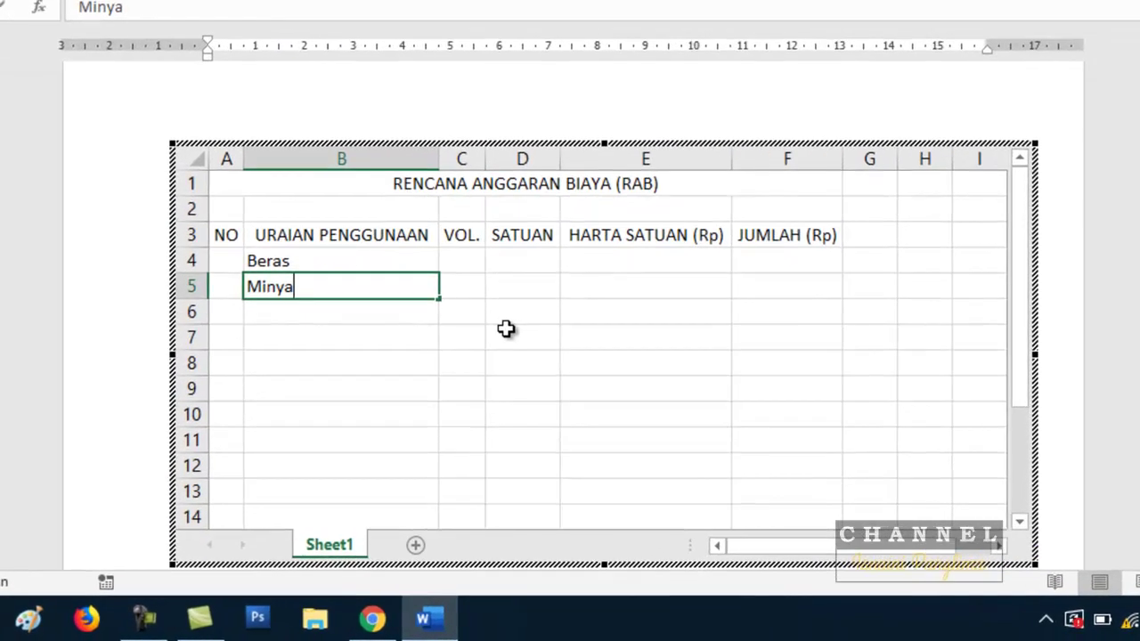
text( Goreng)
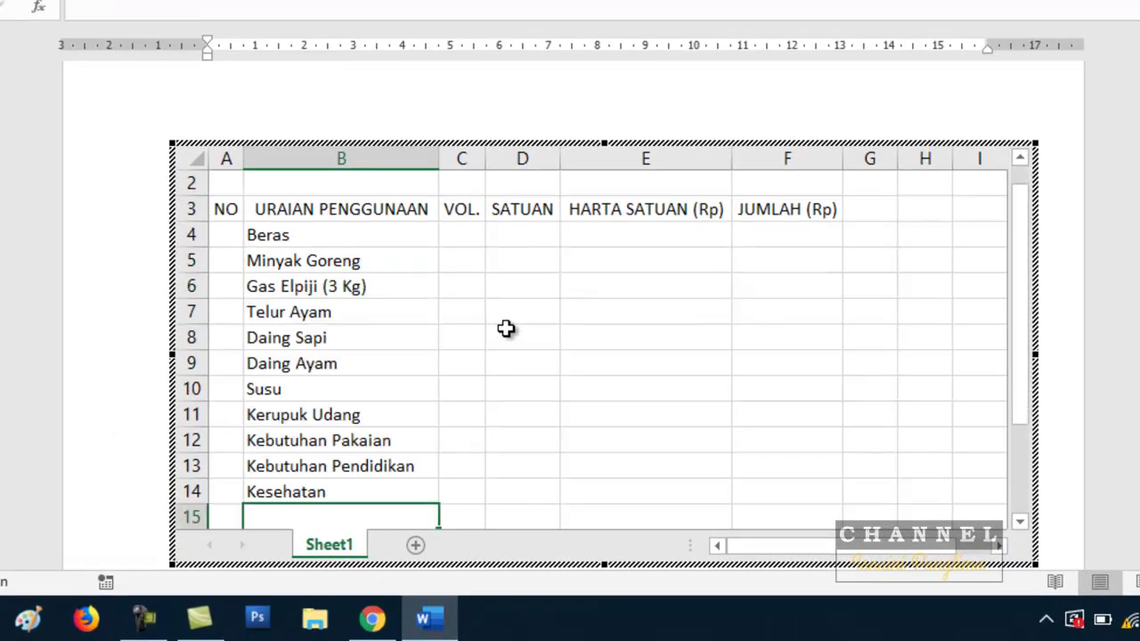
- Complete the item list with Tahu Tempe in B15, Sayur-Sayuran in B16 and JUMLAH in B17
text(Tahu Tempe)
key(Return)
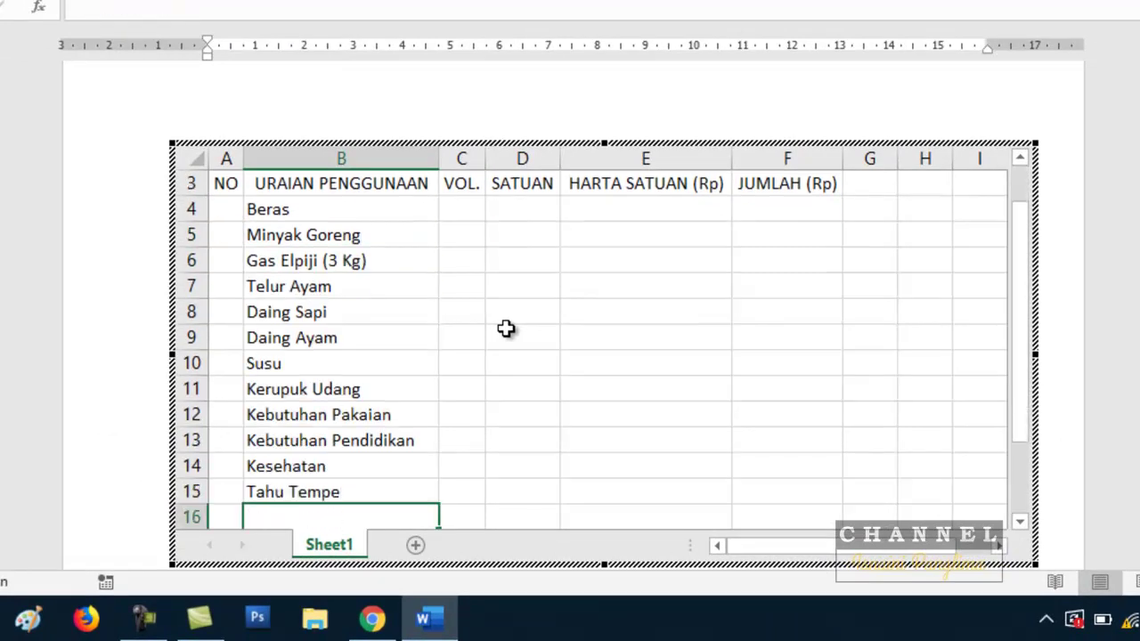
text(M)
key(BackSpace)
key(BackSpace)
text(Sayur-Sayuran)
key(Return)
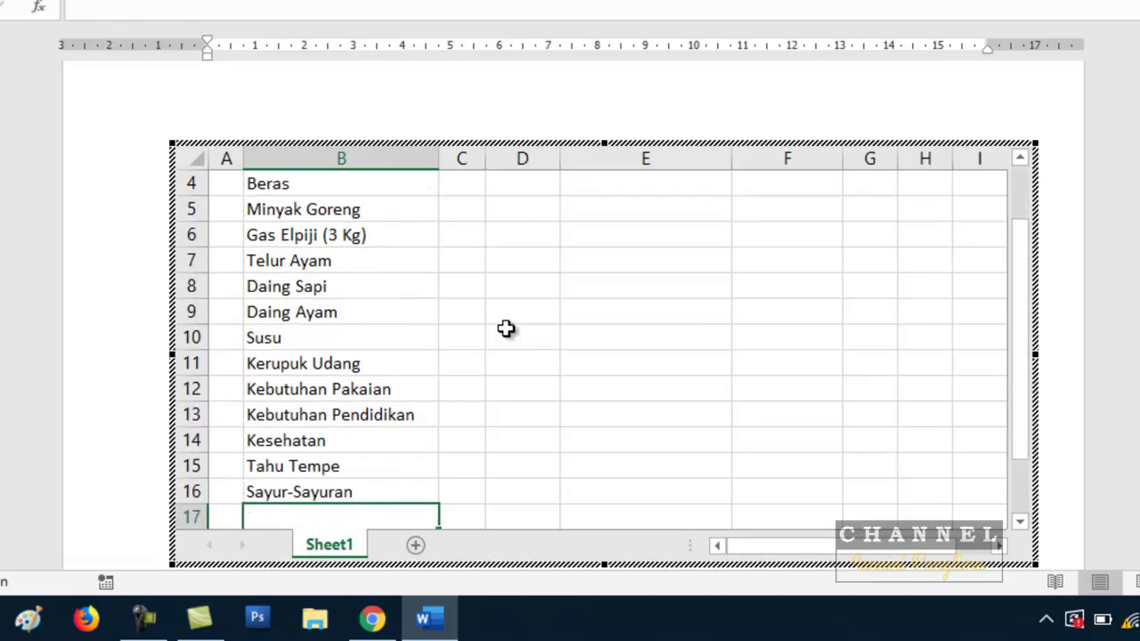
text(JUMLAH)
key(Return)
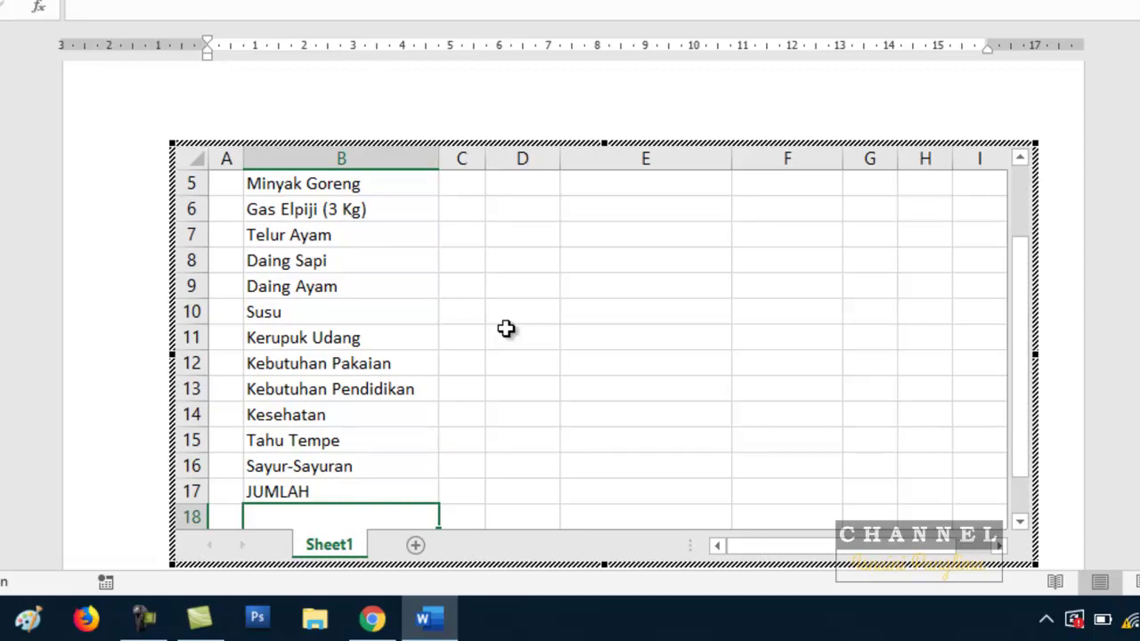
- Extend the embedded spreadsheet's frame downward so it shows more rows
scroll(535, 325, down, 3)
scroll(629, 330, up, 4)
scroll(646, 351, down, 4)
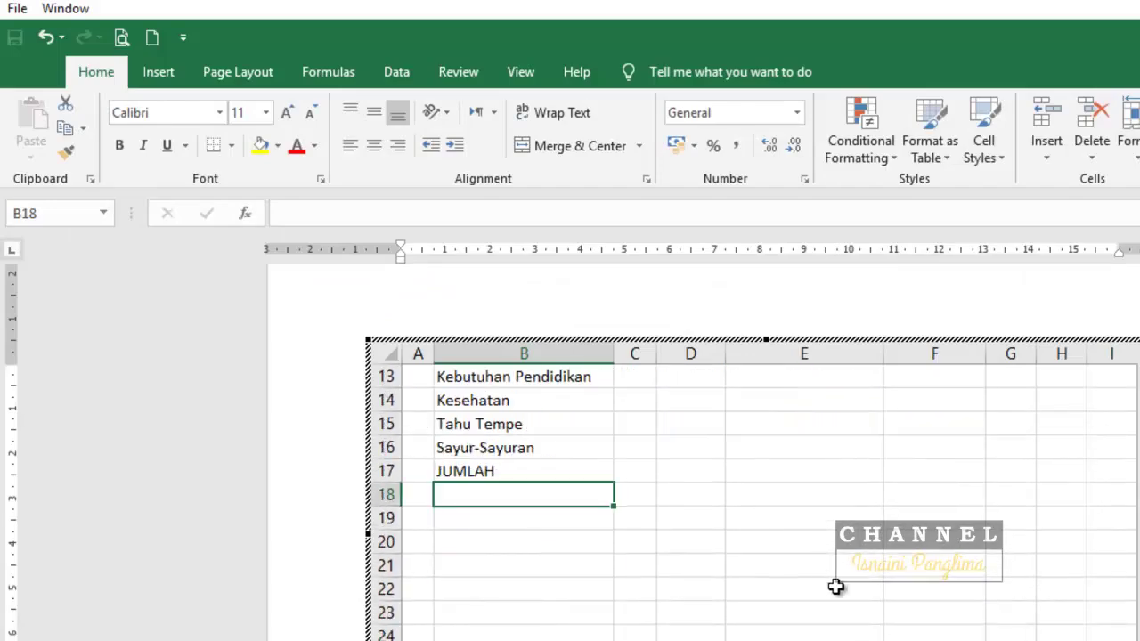
scroll(818, 557, down, 2)
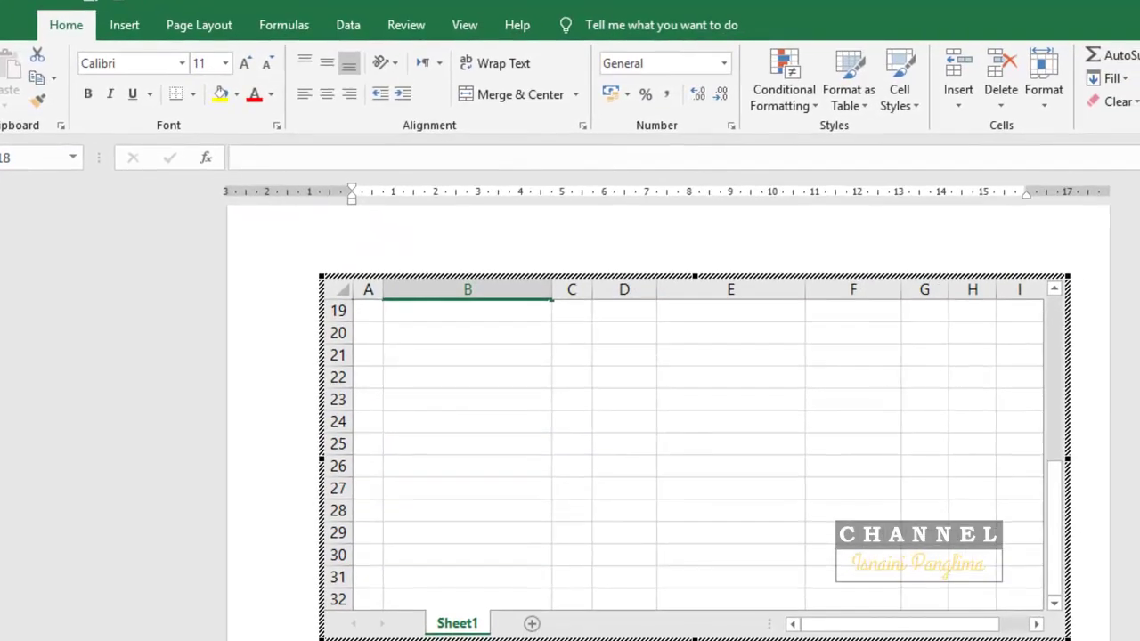
scroll(623, 490, down, 2)
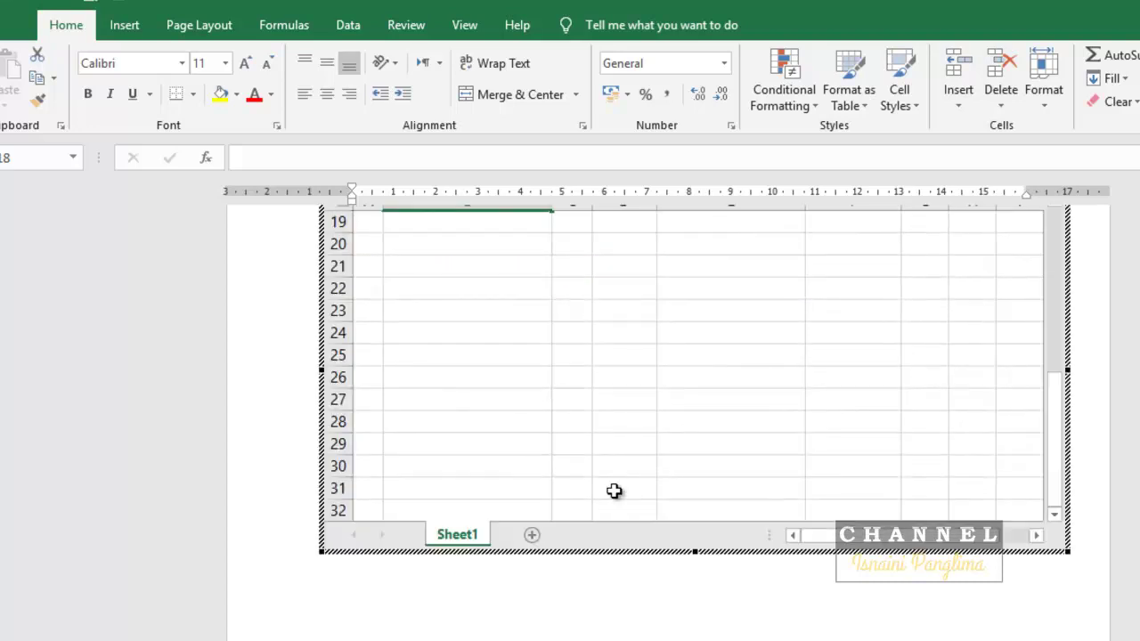
scroll(653, 449, up, 2)
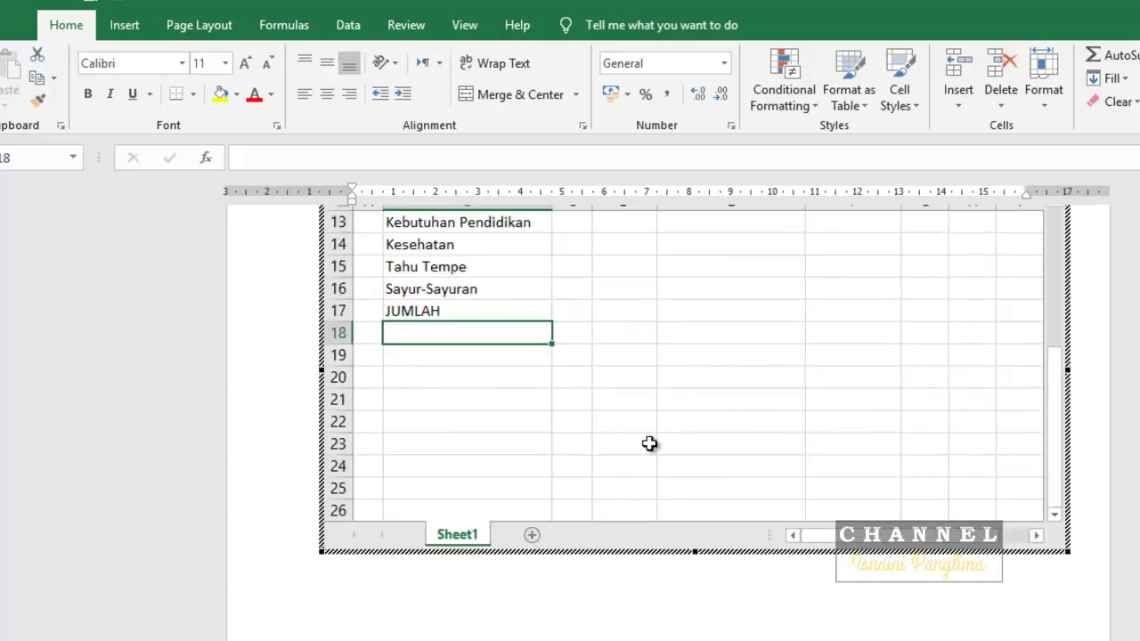
drag(696, 552, 695, 595)
scroll(535, 392, up, 4)
- Number the items 1 to 13 in A4:A16 by filling a series from A4, and center the numbers
click(366, 292)
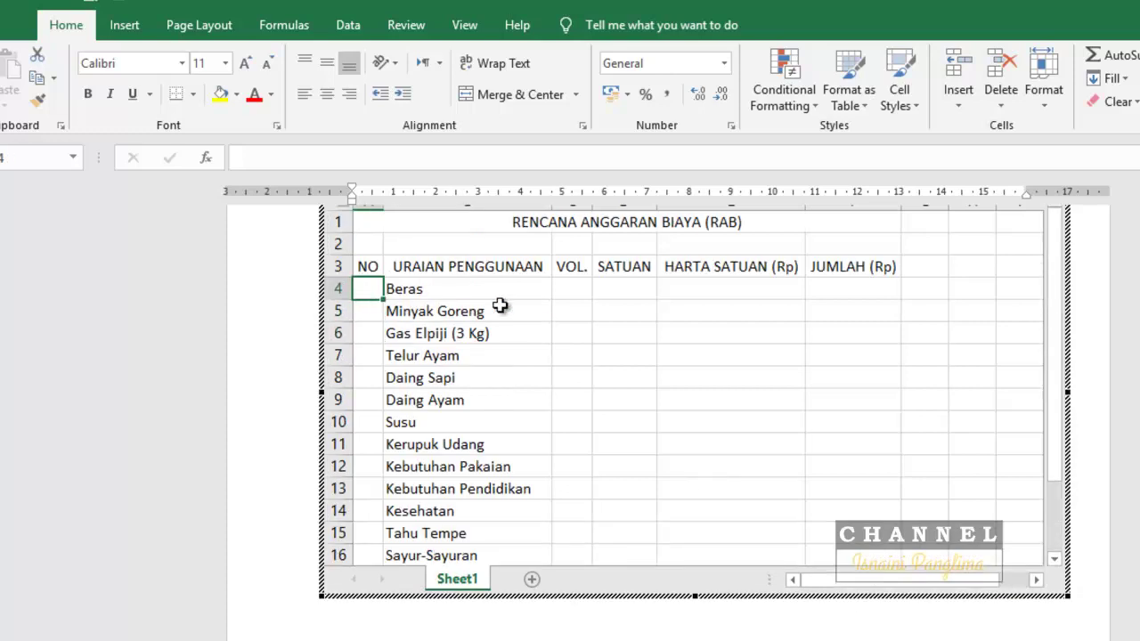
text(1)
key(Return)
key(Up)
drag(383, 303, 370, 520)
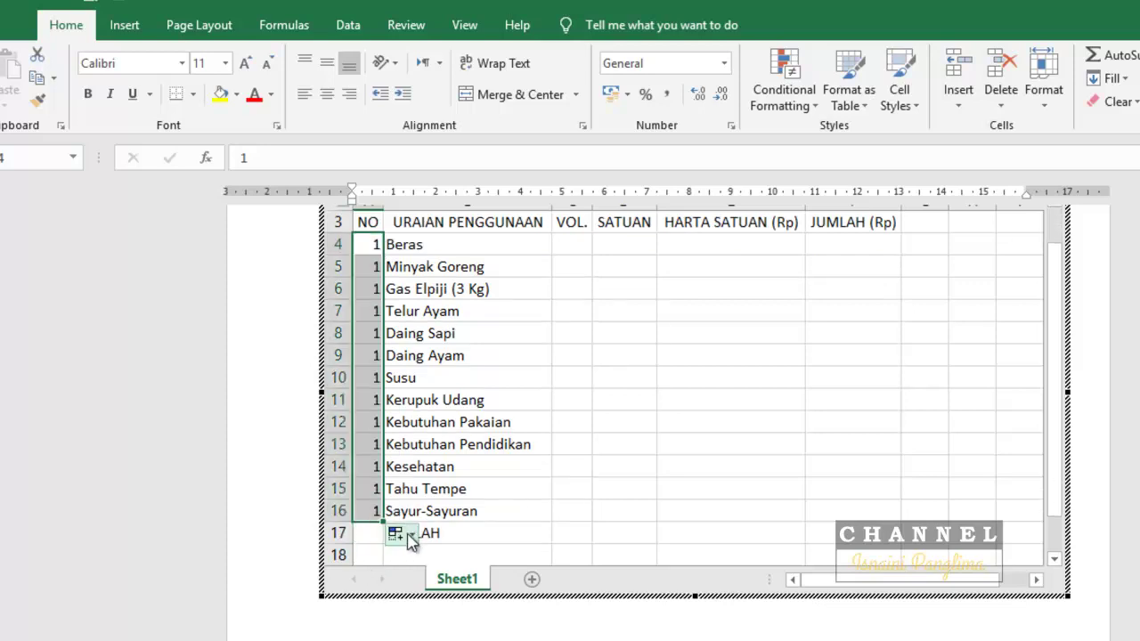
click(406, 535)
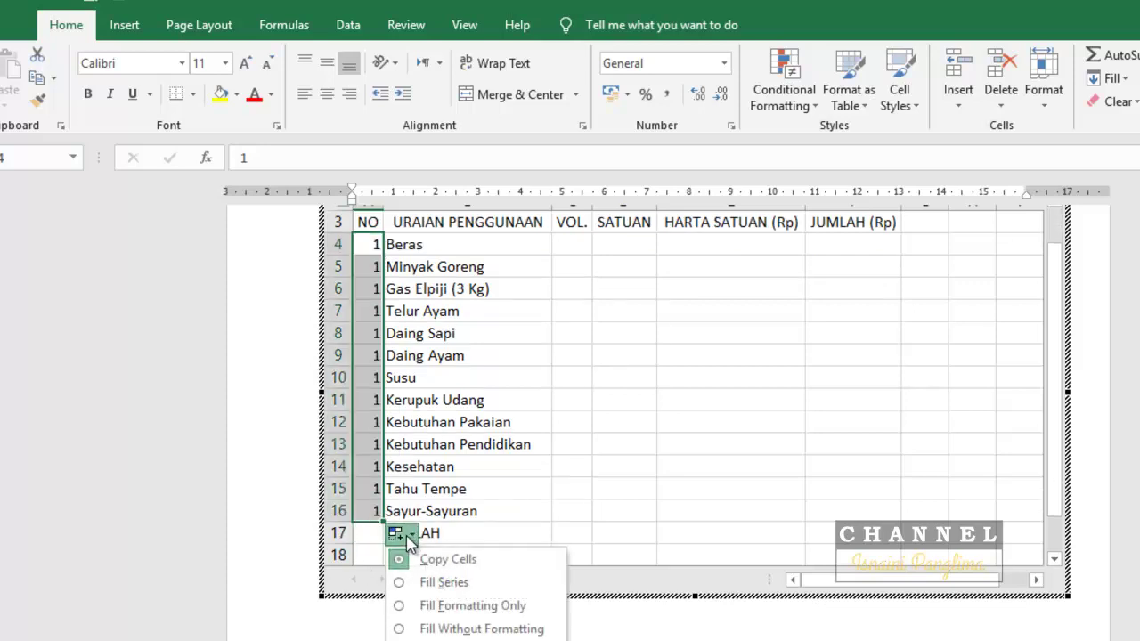
click(440, 583)
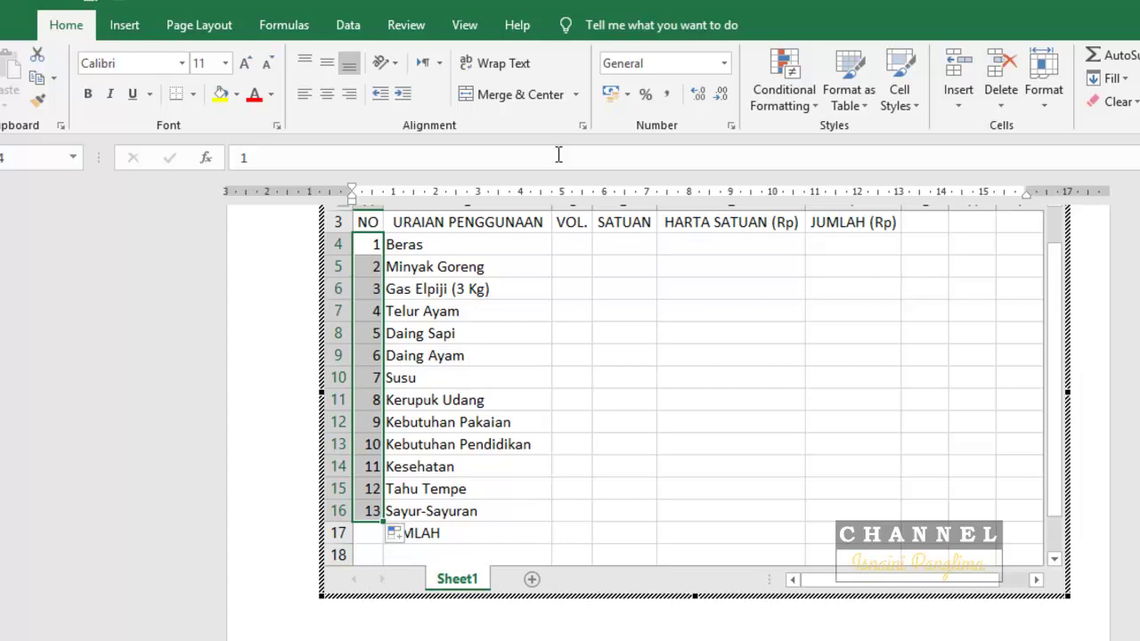
click(327, 94)
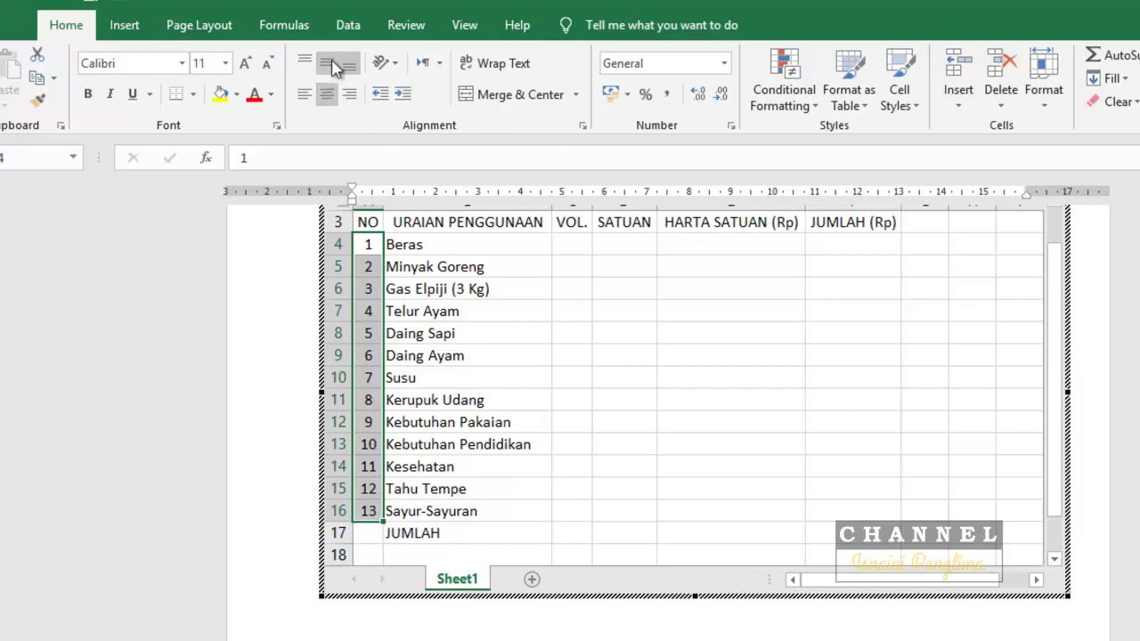
- Apply All Borders to the table range A3:F17
scroll(649, 326, up, 1)
drag(368, 266, 881, 588)
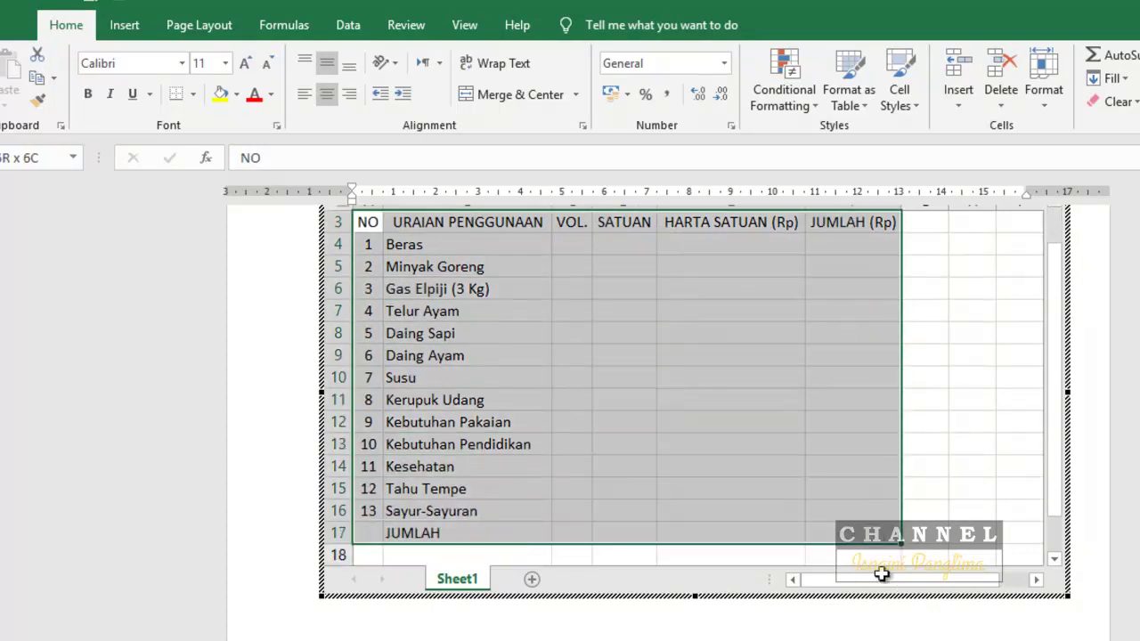
click(193, 95)
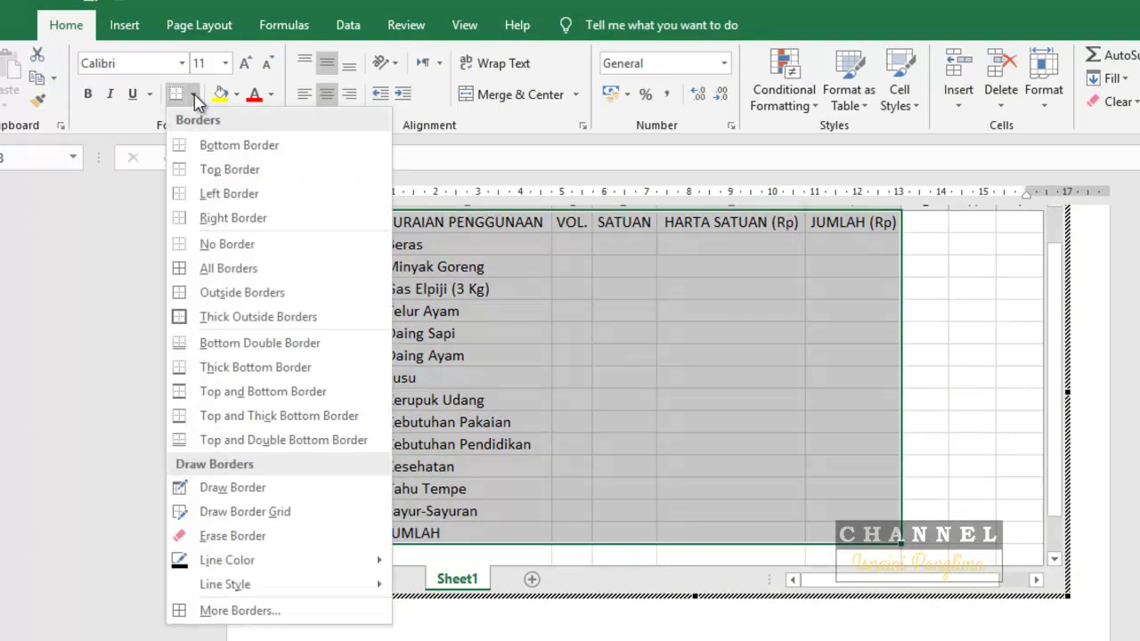
click(213, 270)
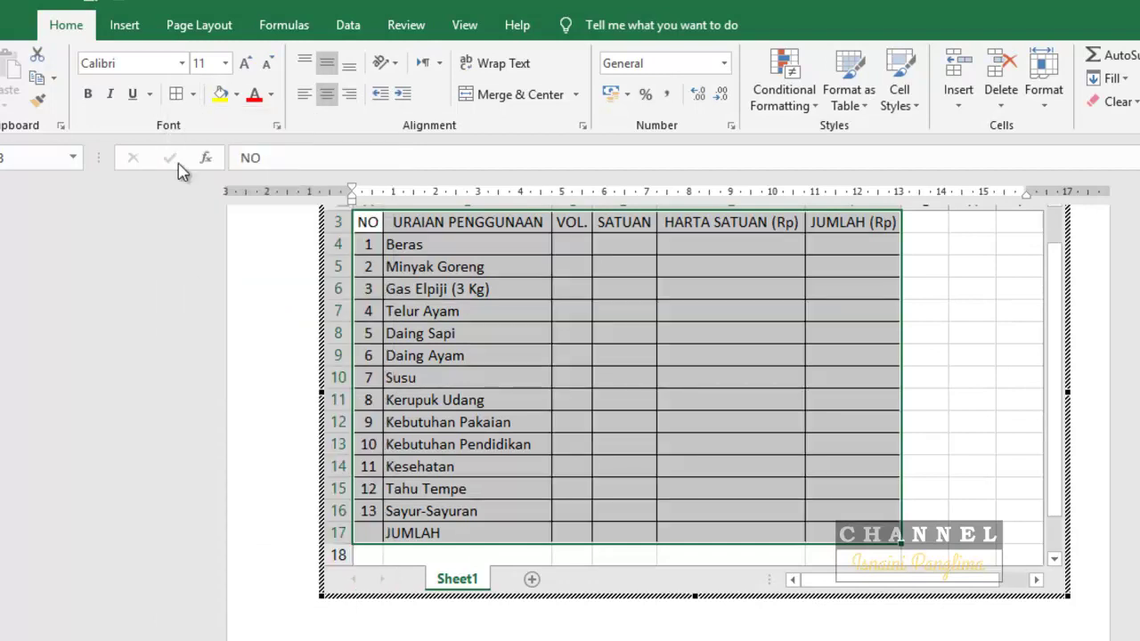
- Add a thick outside border around the table range A3:F17
key(alt+h)
key(b)
click(207, 318)
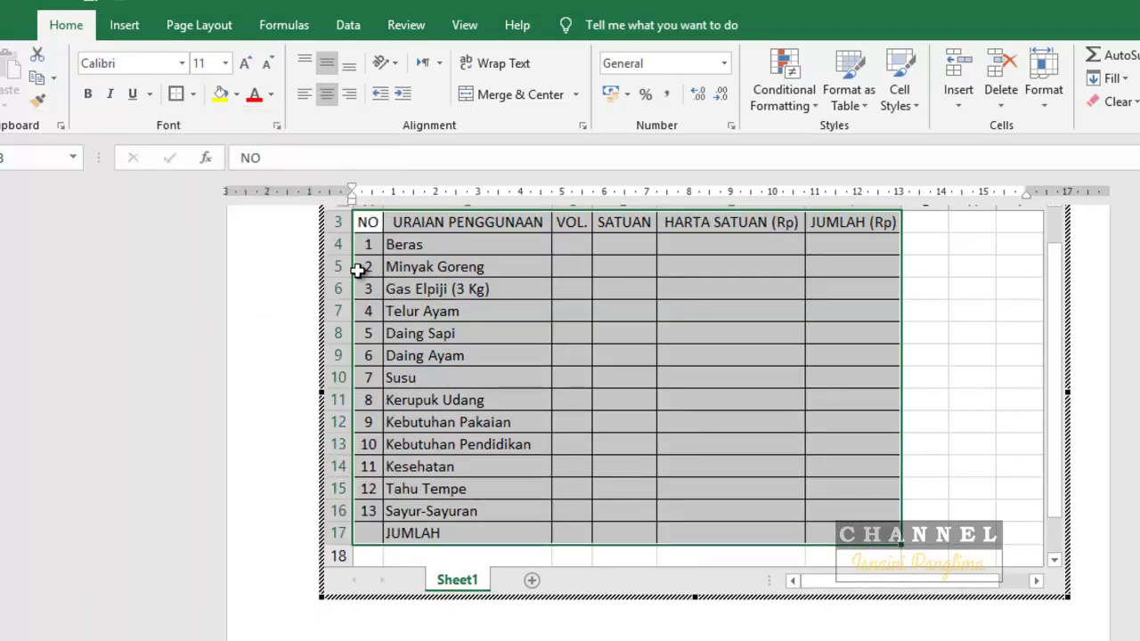
- Make the header row A3:F3 bold, keeping its labels centered
drag(363, 224, 649, 200)
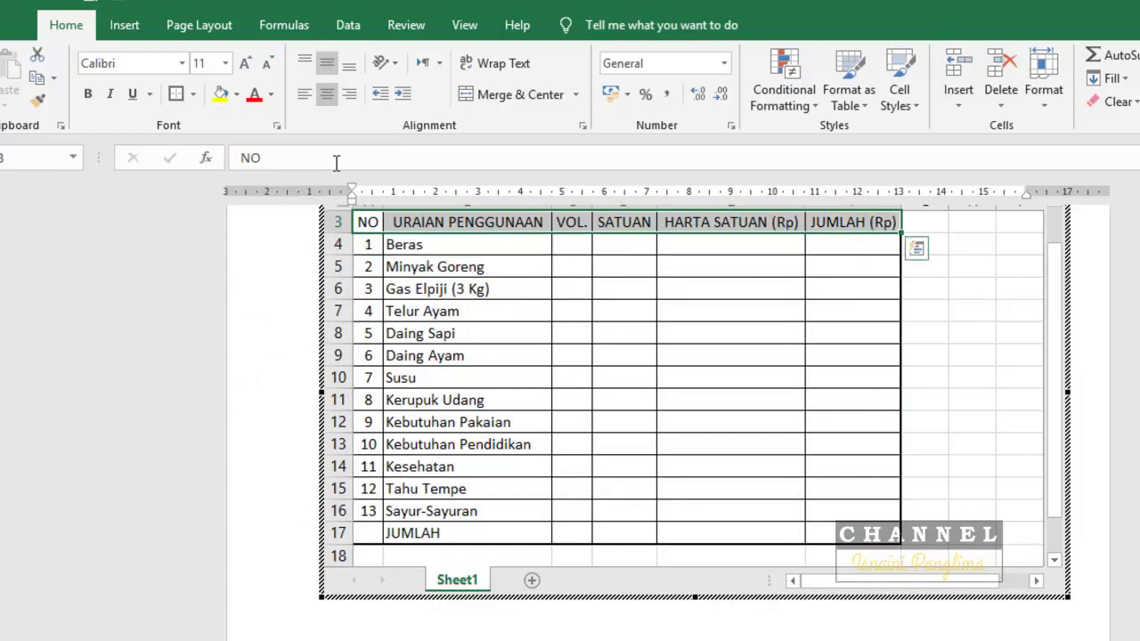
click(88, 95)
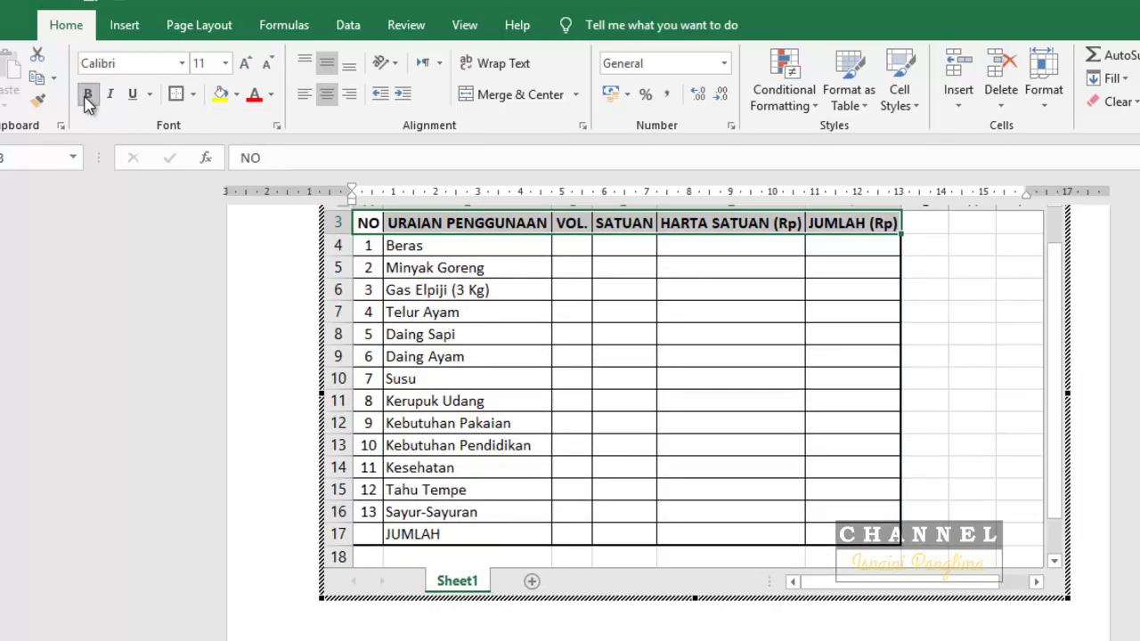
click(329, 96)
click(330, 96)
click(522, 363)
- Merge and center the JUMLAH label across A17:B17 and make it bold
scroll(466, 453, down, 1)
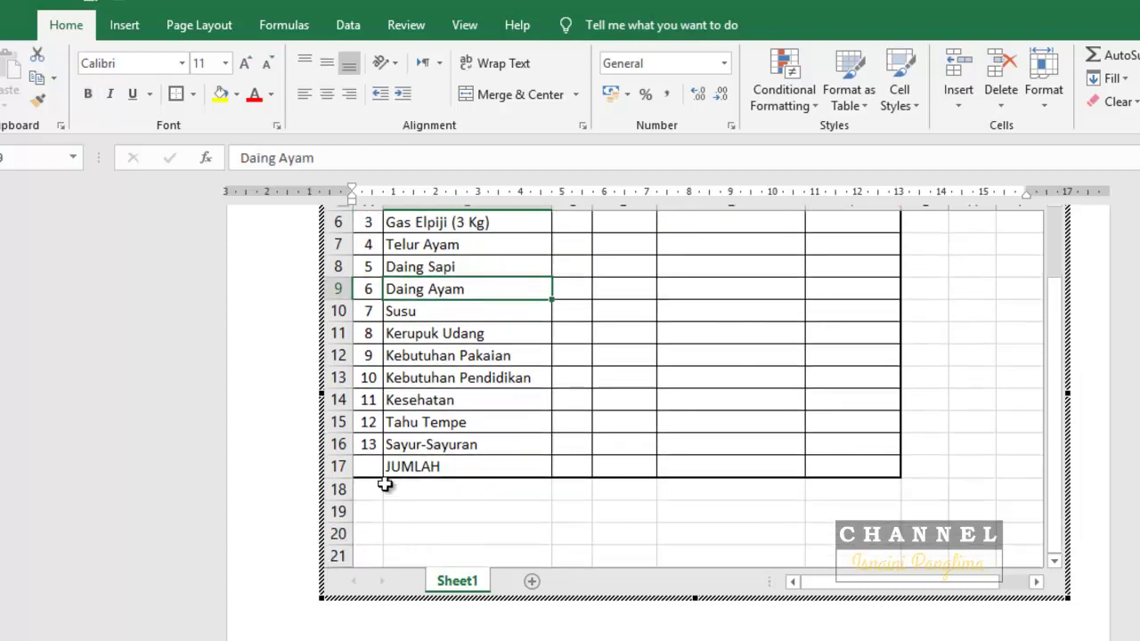
drag(367, 465, 524, 471)
scroll(525, 471, up, 2)
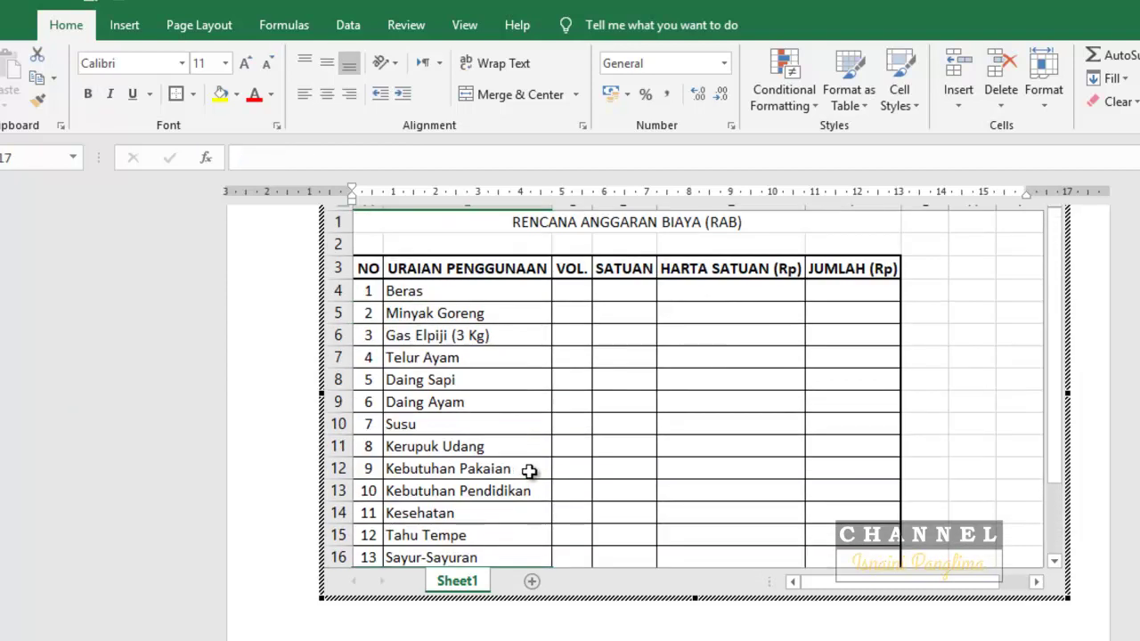
scroll(529, 472, down, 1)
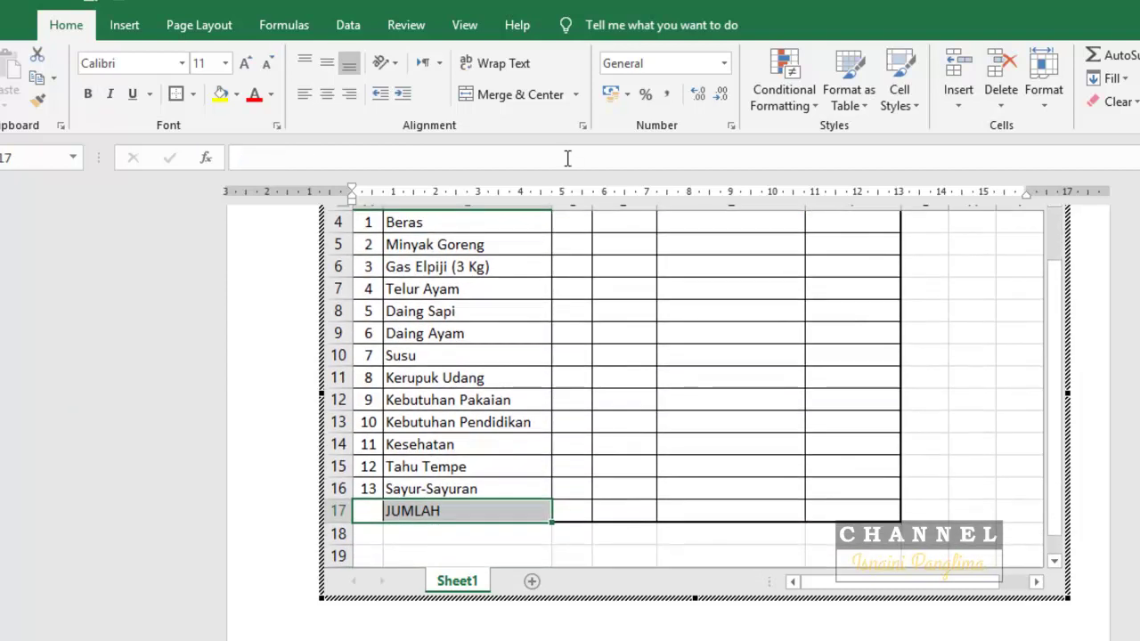
click(513, 96)
click(86, 93)
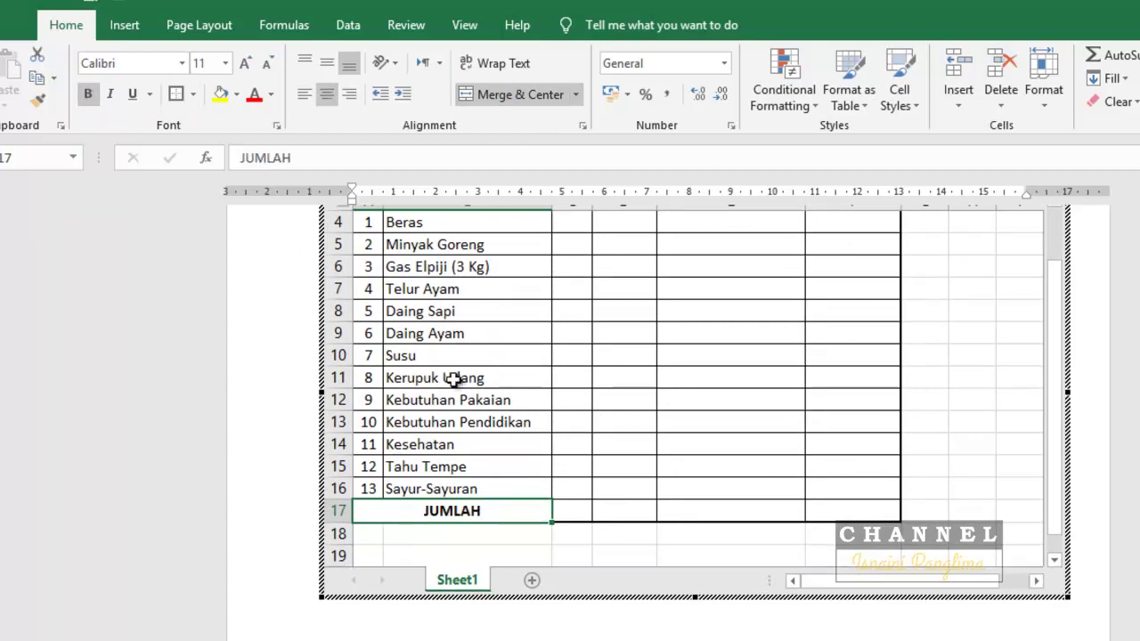
- Apply bold to the whole total row A17:F17
drag(542, 510, 855, 521)
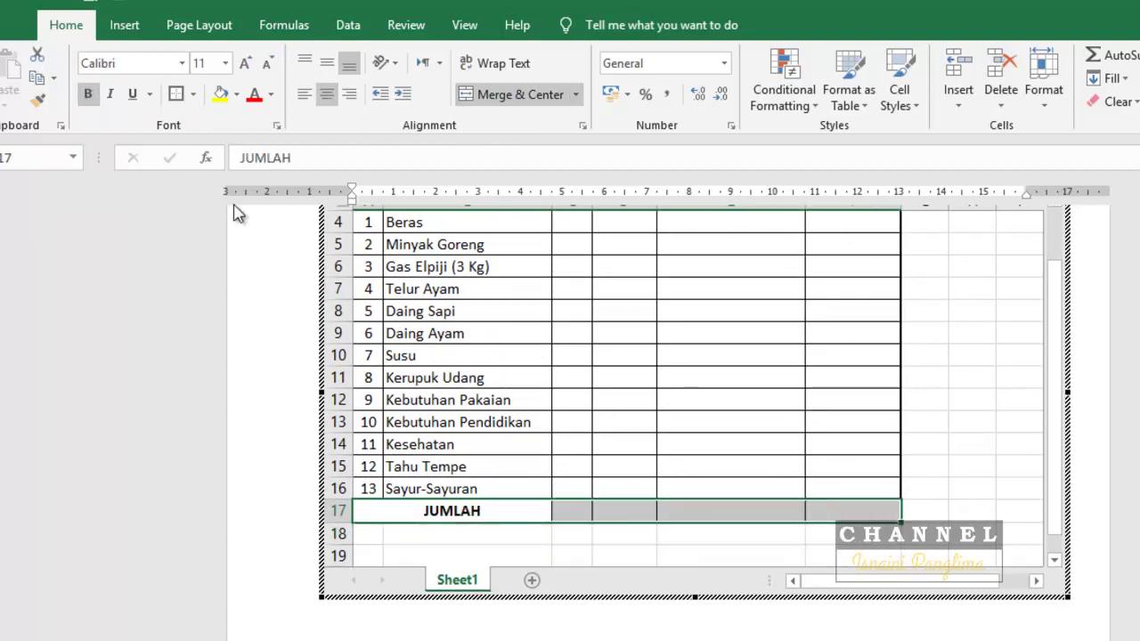
click(96, 96)
click(99, 97)
click(633, 379)
- Fill C4:D10 with 10 Kwintal, 30 Liter, 30 Tabung, 20 Trai, 20 Kg, 80 Kg and 80 Kaleng, and correct B8 to Daging Sapi
scroll(672, 422, up, 1)
click(563, 290)
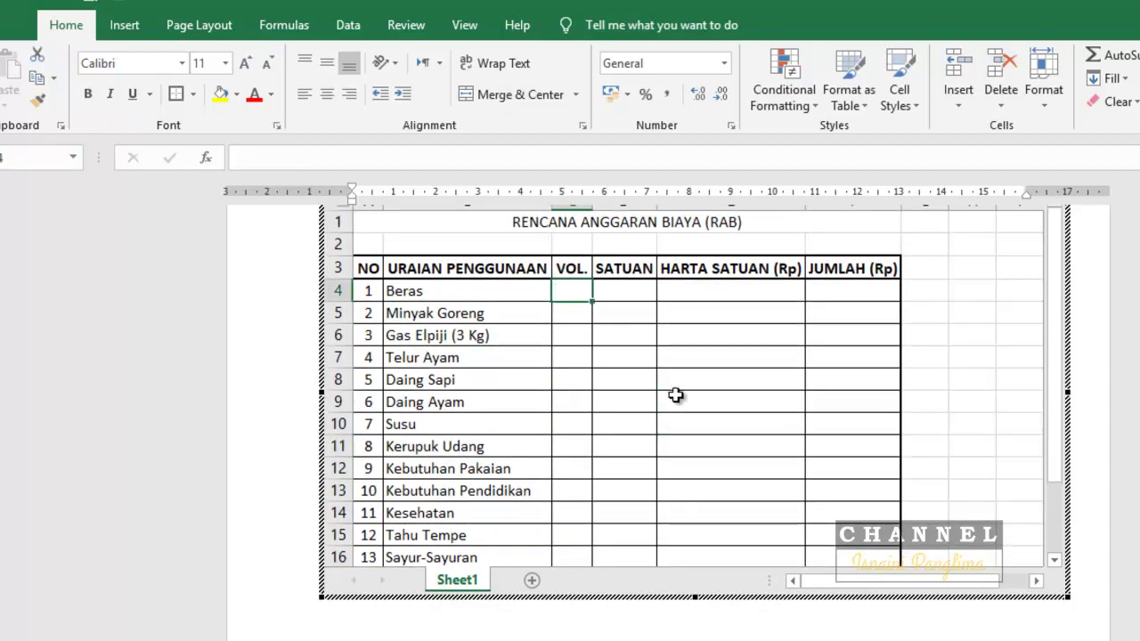
text(10)
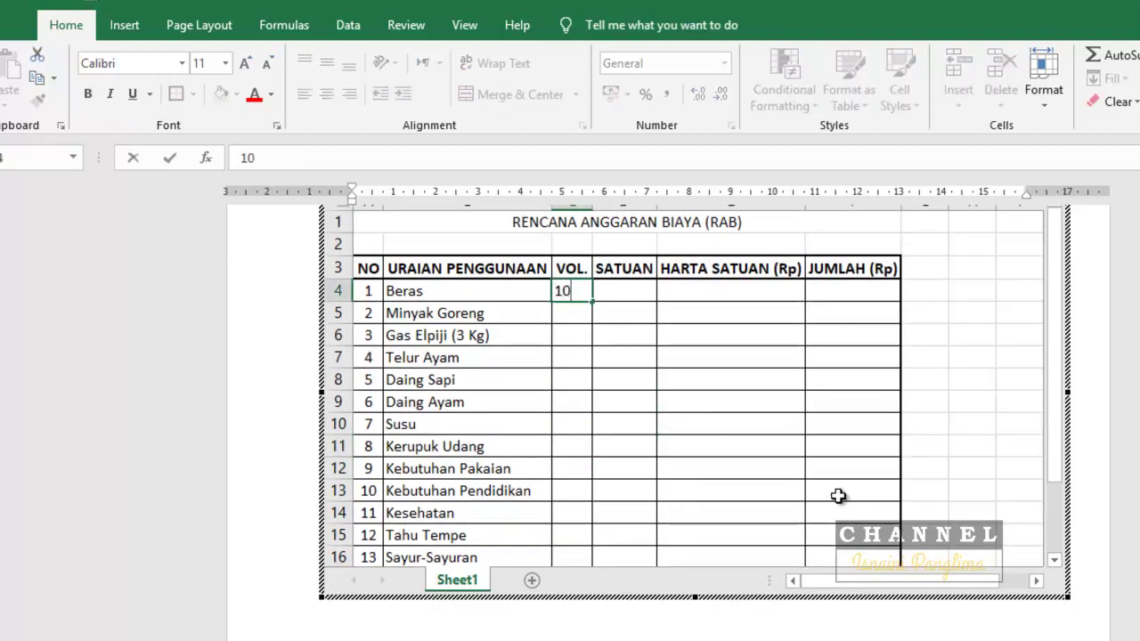
key(Tab)
text(K)
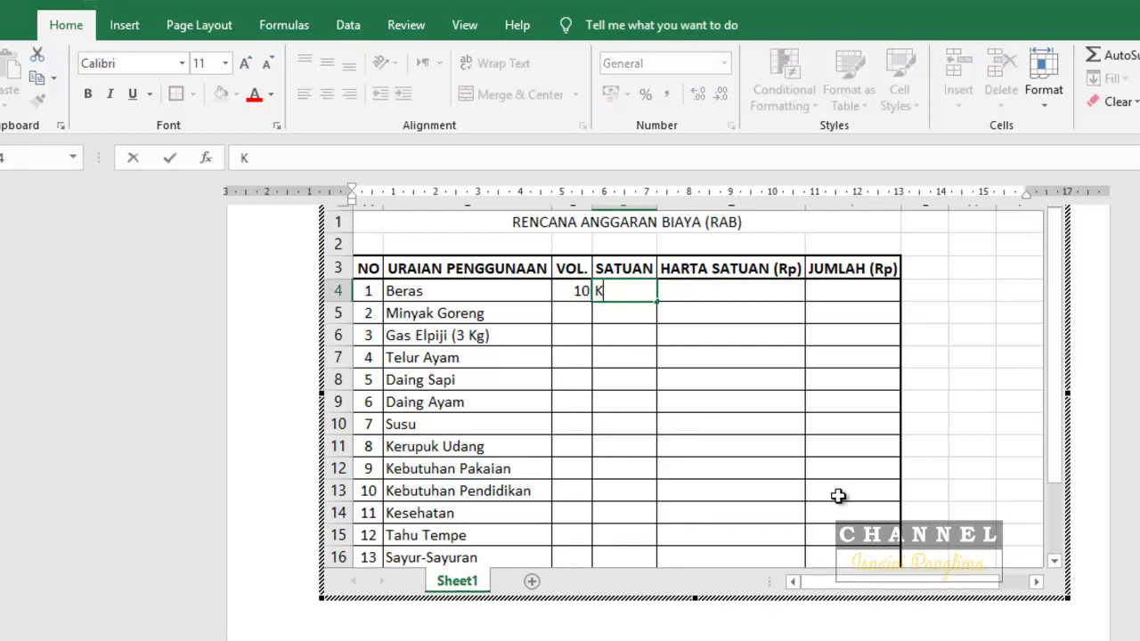
key(Return)
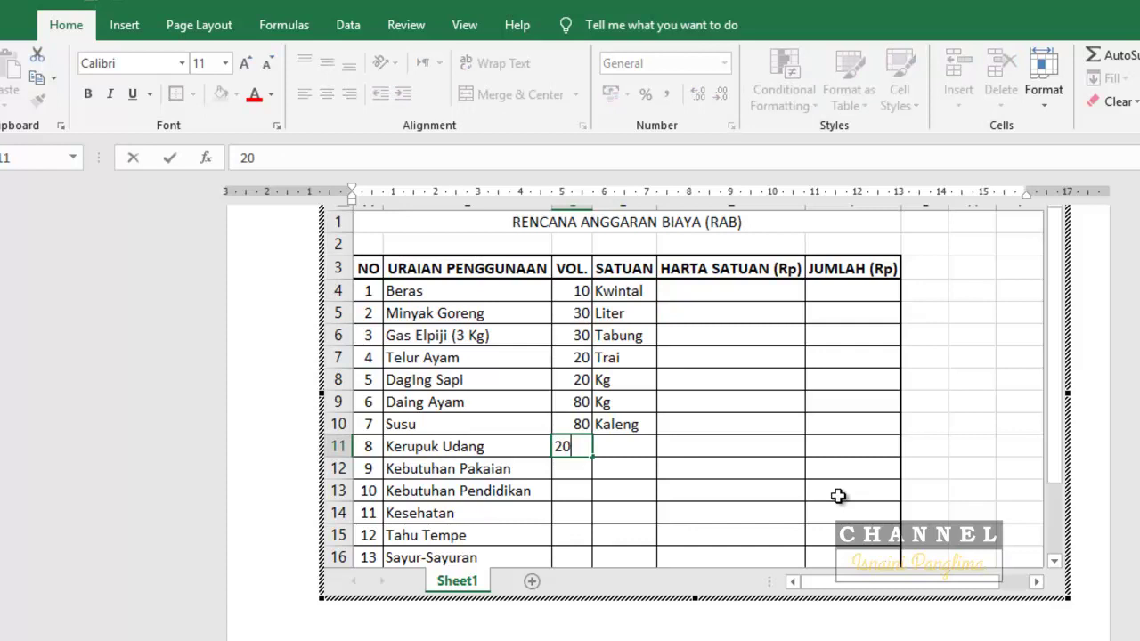
- Enter 20 Kg in C11:D11 and 87 Anak in C12:D12, and change B13 to Kebutuhan Pendidikan (87)
key(Tab)
key(Return)
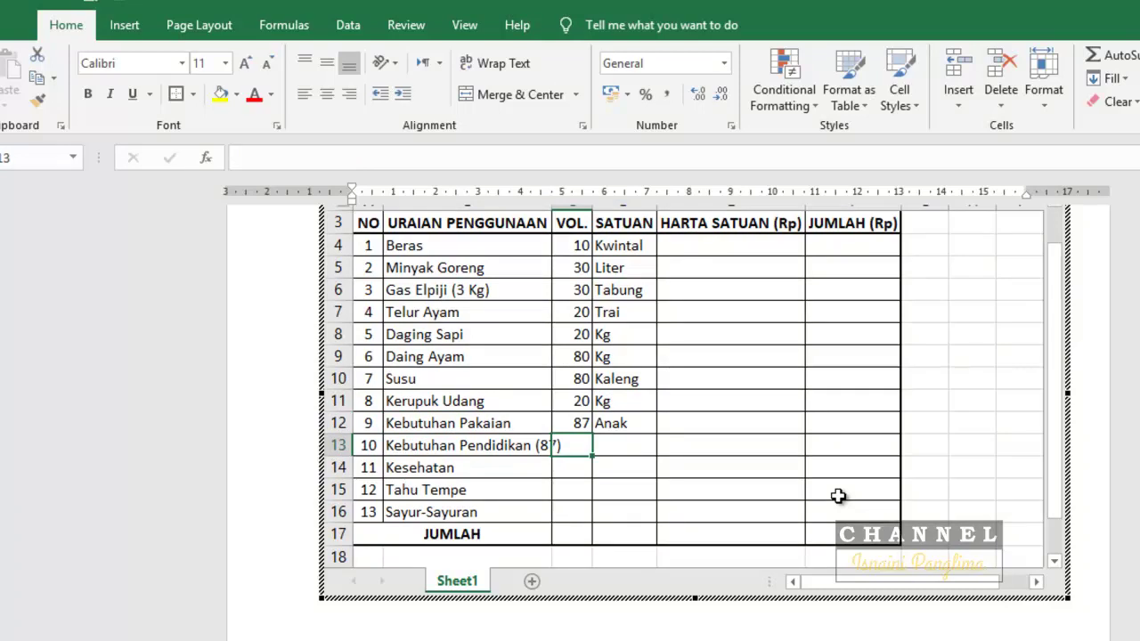
key(Return)
key(Return)
key(Return)
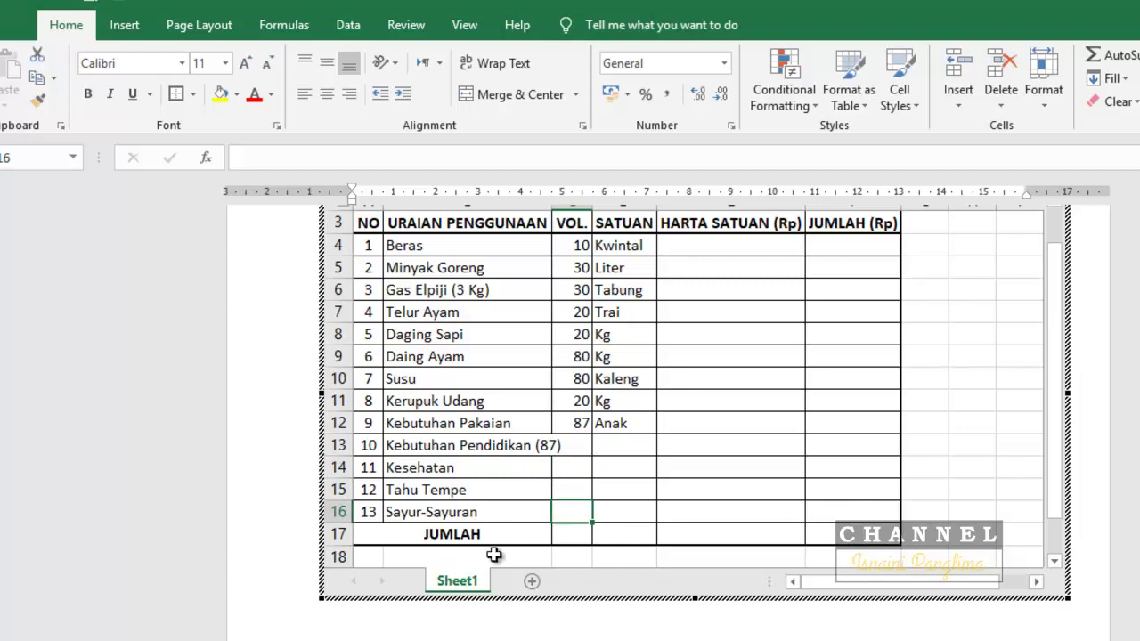
- Extend the merged, centered JUMLAH label in the total row to span A17:E17
drag(471, 534, 743, 532)
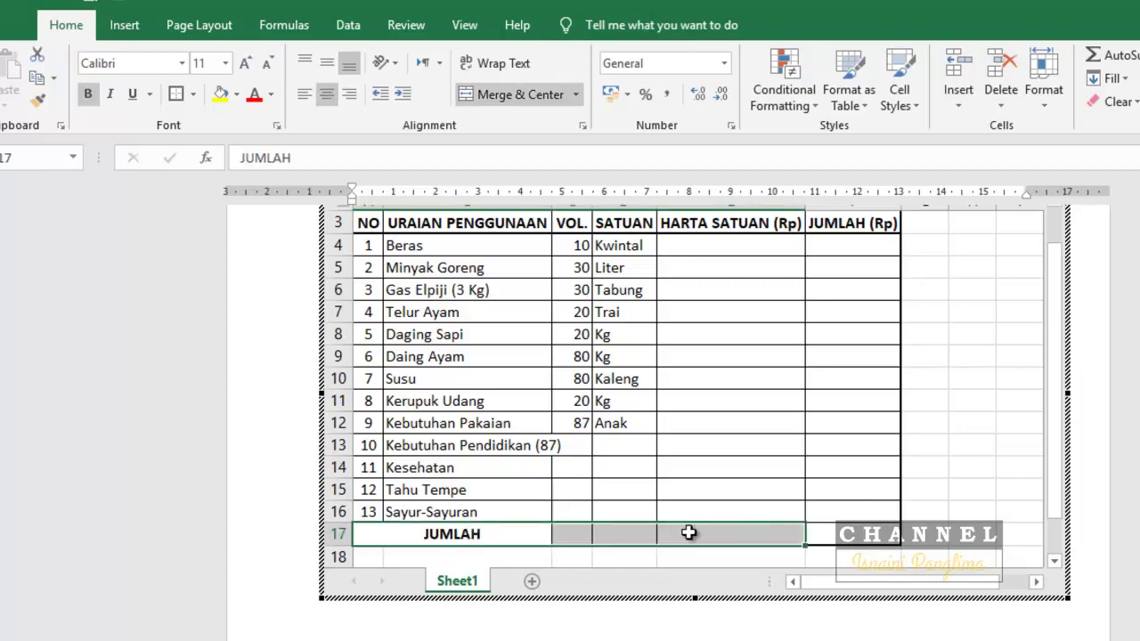
click(524, 102)
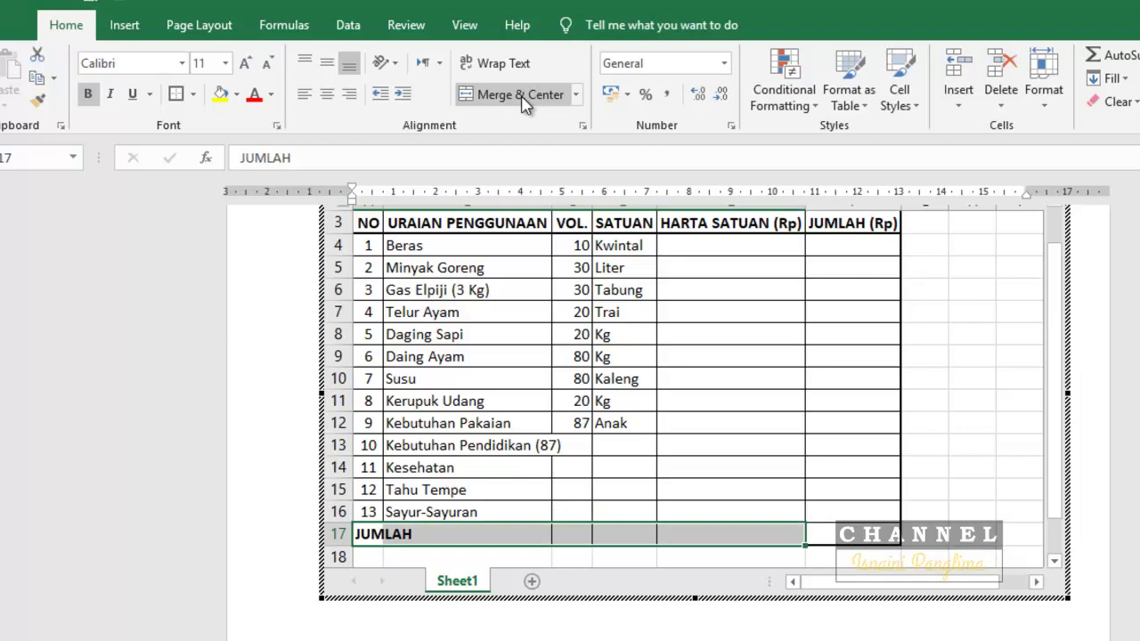
click(524, 103)
click(725, 427)
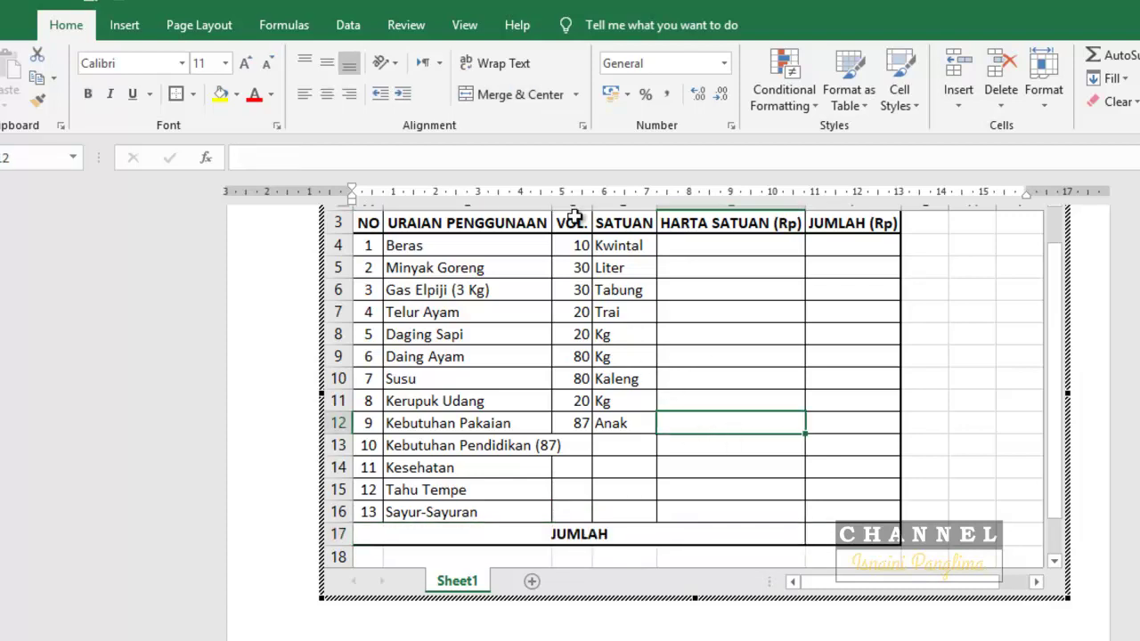
- Enter the unit price 100000 for Beras in E4 and apply the Accounting format to E4:E16
click(705, 259)
click(716, 241)
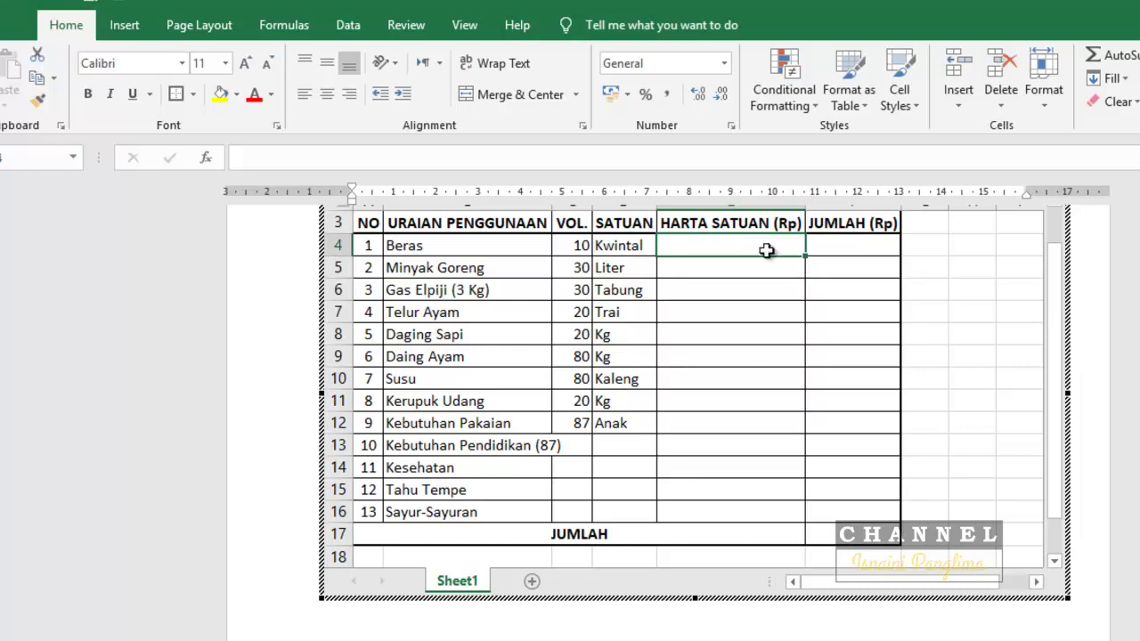
text(100000)
drag(758, 246, 761, 511)
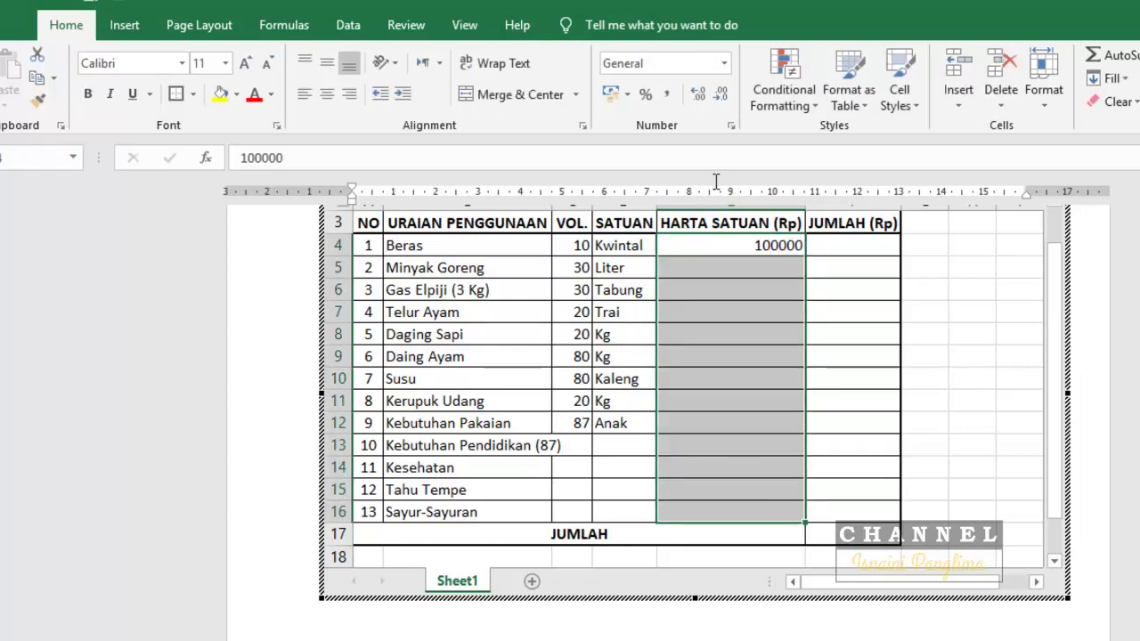
click(724, 63)
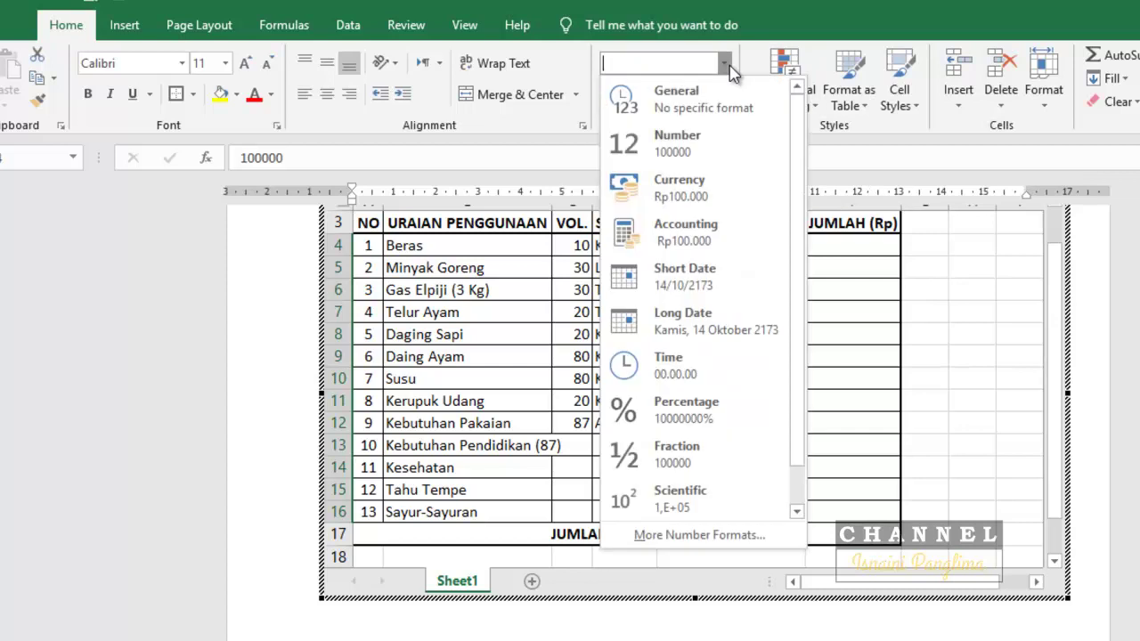
click(713, 236)
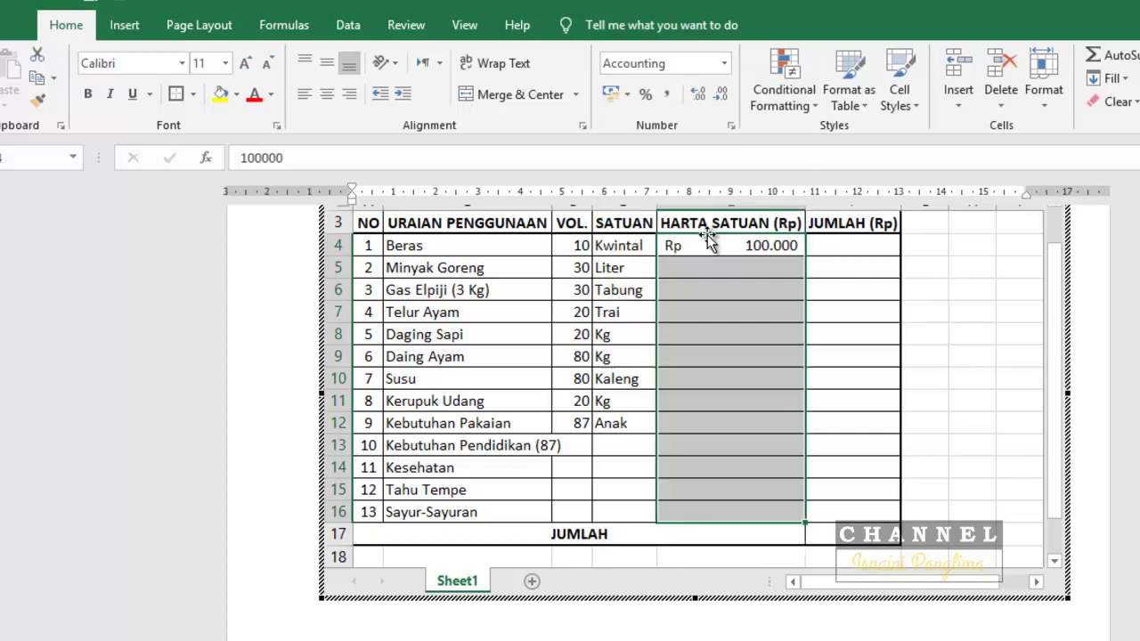
- Calculate the Beras amount in F4 with =C4*E4 and fill the formula down to F16
click(857, 251)
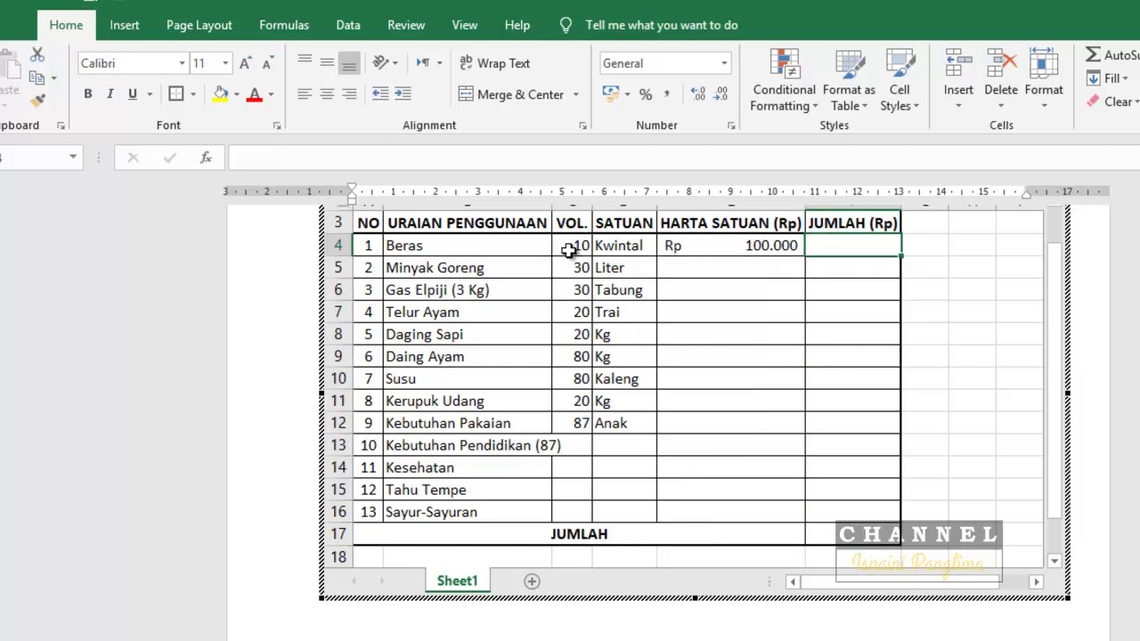
text(=)
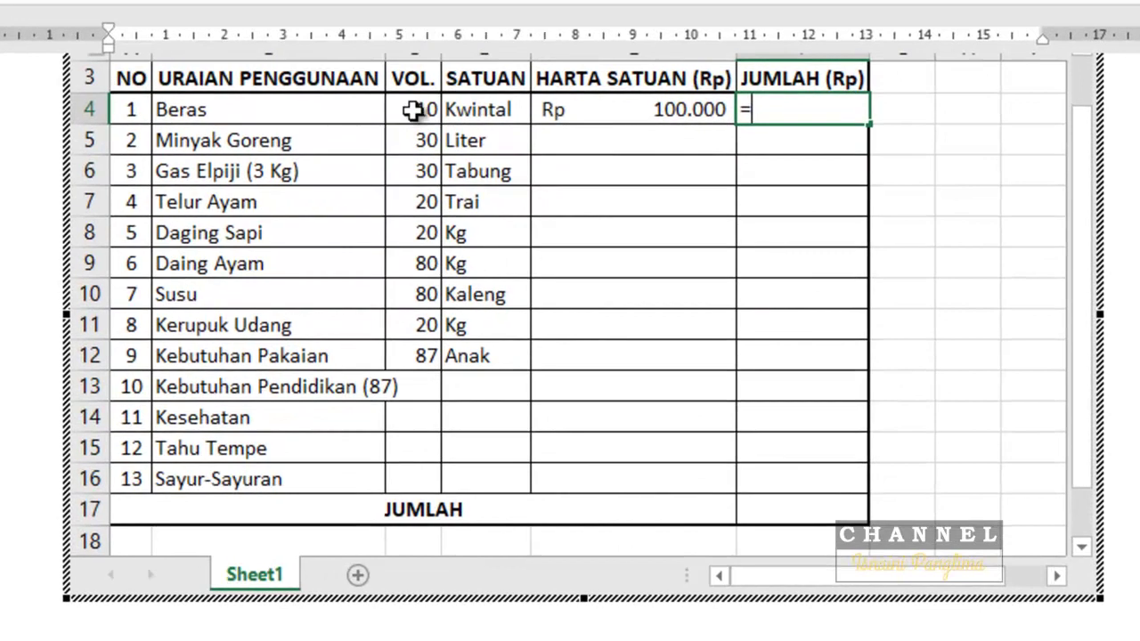
click(574, 246)
text(*)
click(657, 118)
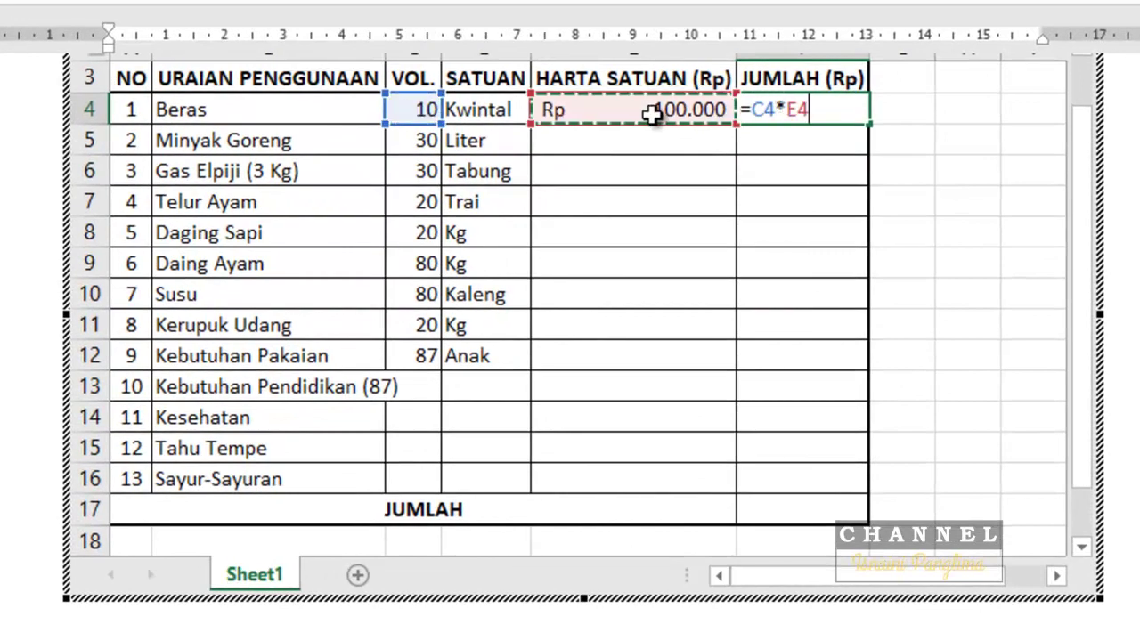
key(Return)
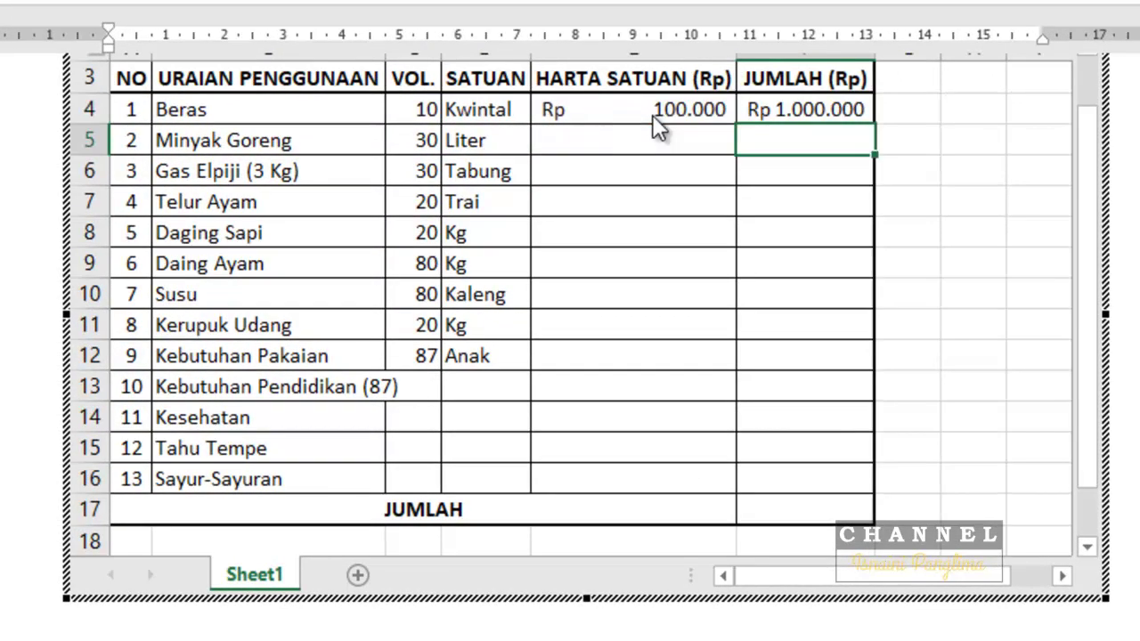
click(807, 109)
drag(874, 123, 874, 491)
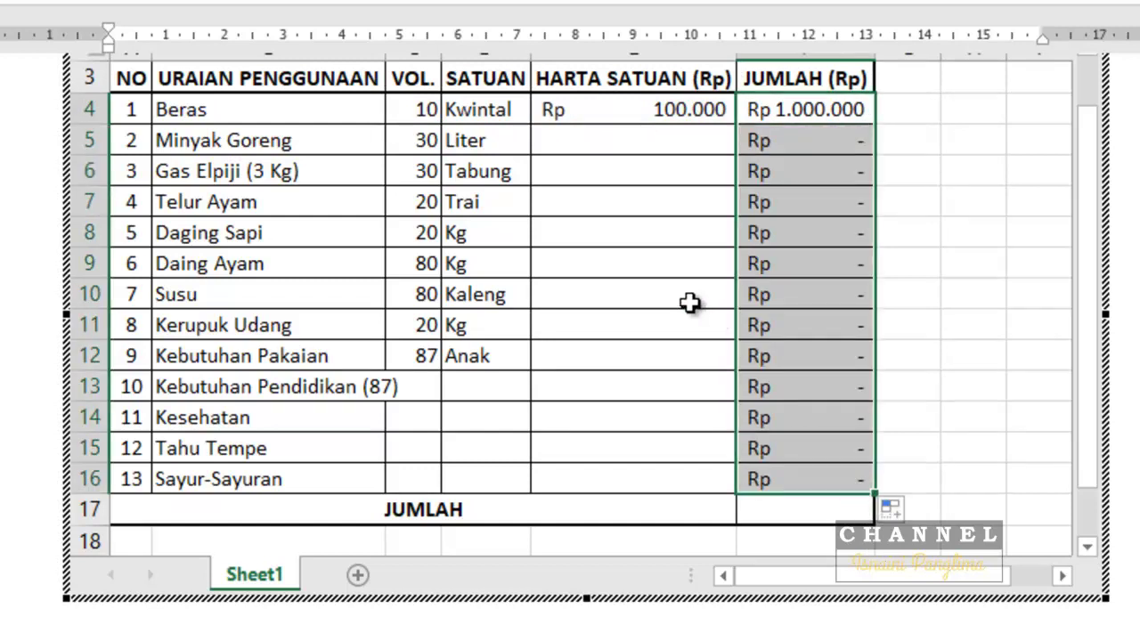
- Enter the unit prices 16000 for Minyak Goreng in E5 and 18000 for Gas Elpiji in E6
click(684, 162)
click(660, 147)
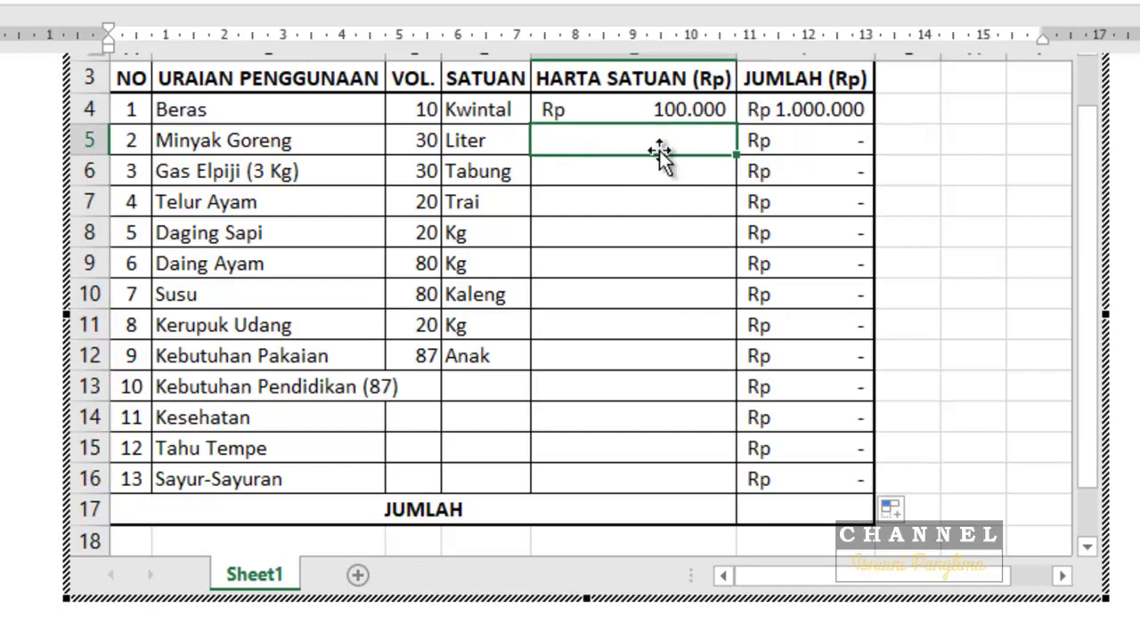
text(16.)
text(00)
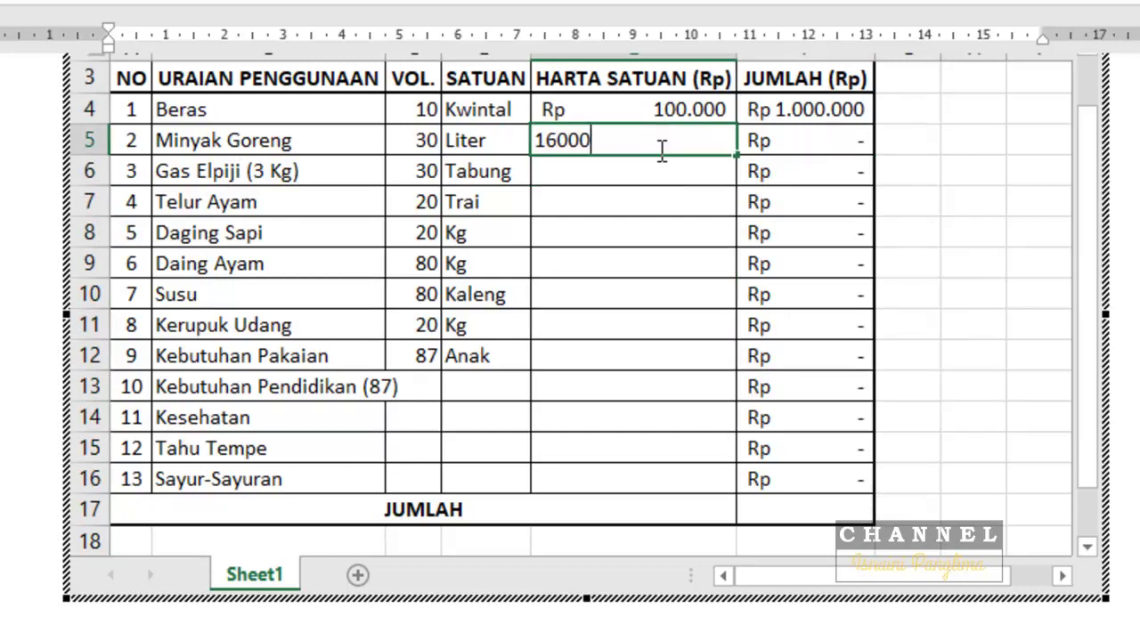
text(0)
key(Return)
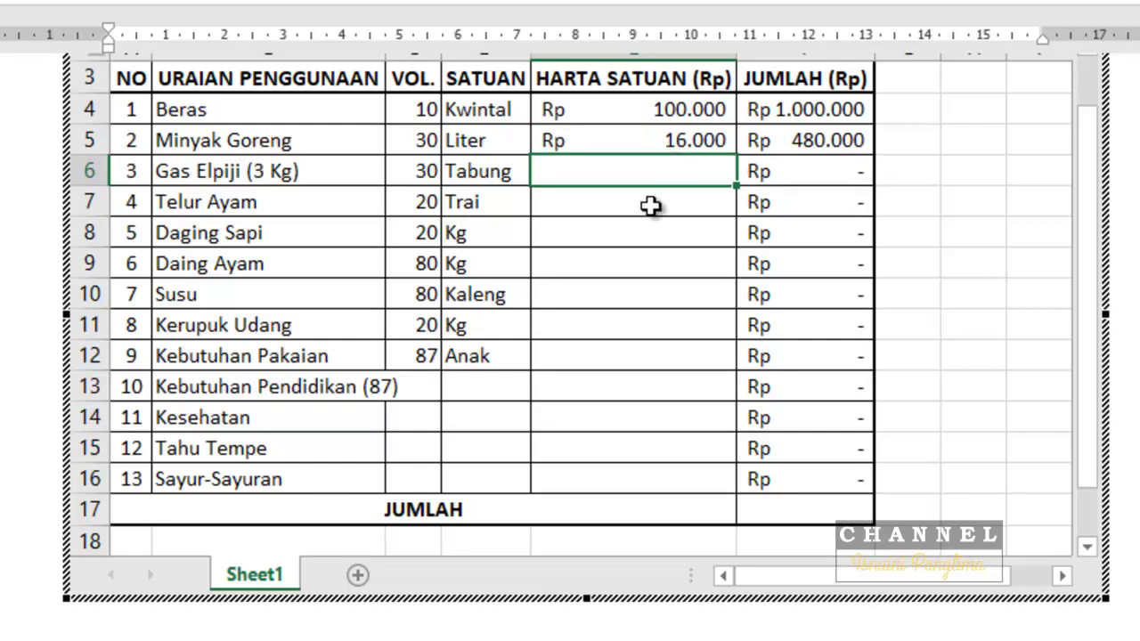
text(8.00)
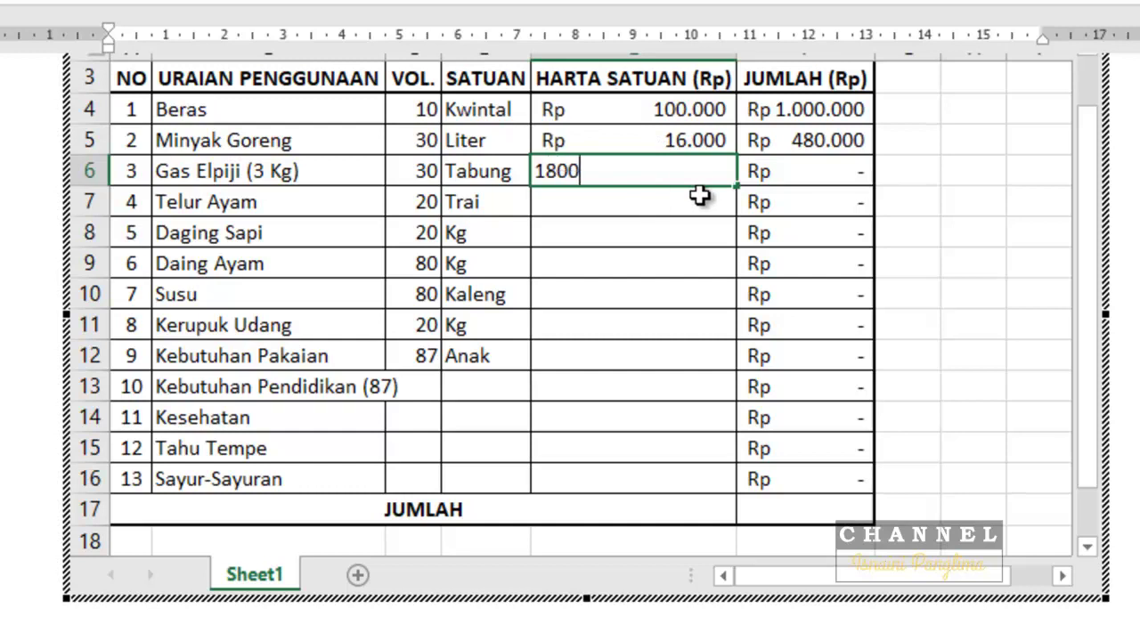
text(0)
key(Return)
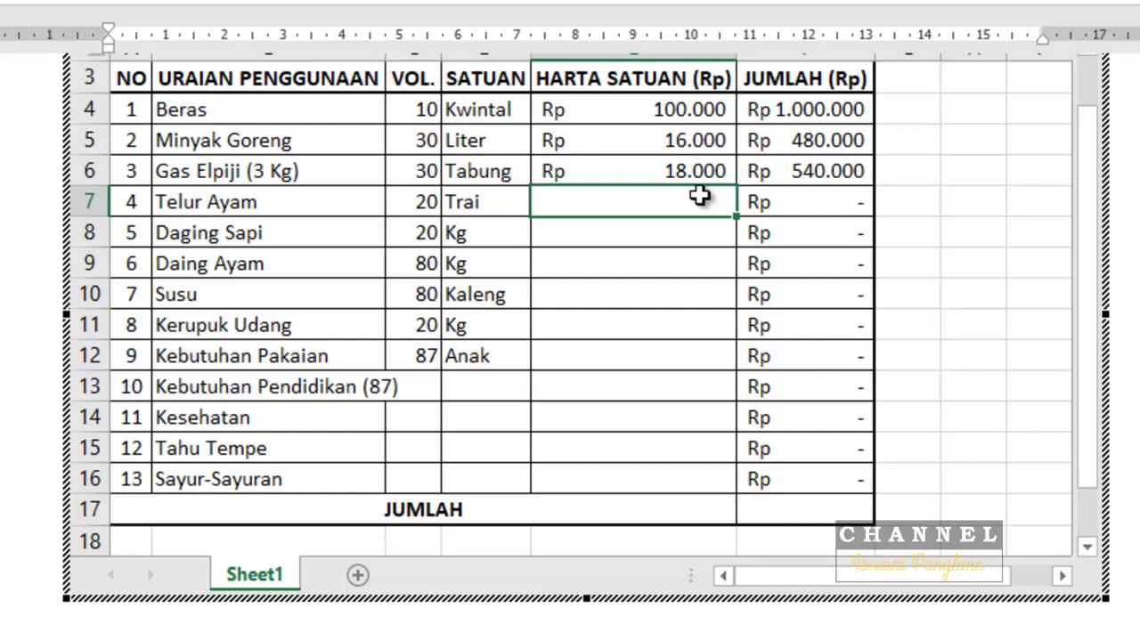
- Enter the unit prices 43000 for Telur Ayam, 110000 for Daging Sapi and 40000 for Daing Ayam in E7:E9
text(4300)
key(Return)
text(110.000)
key(Return)
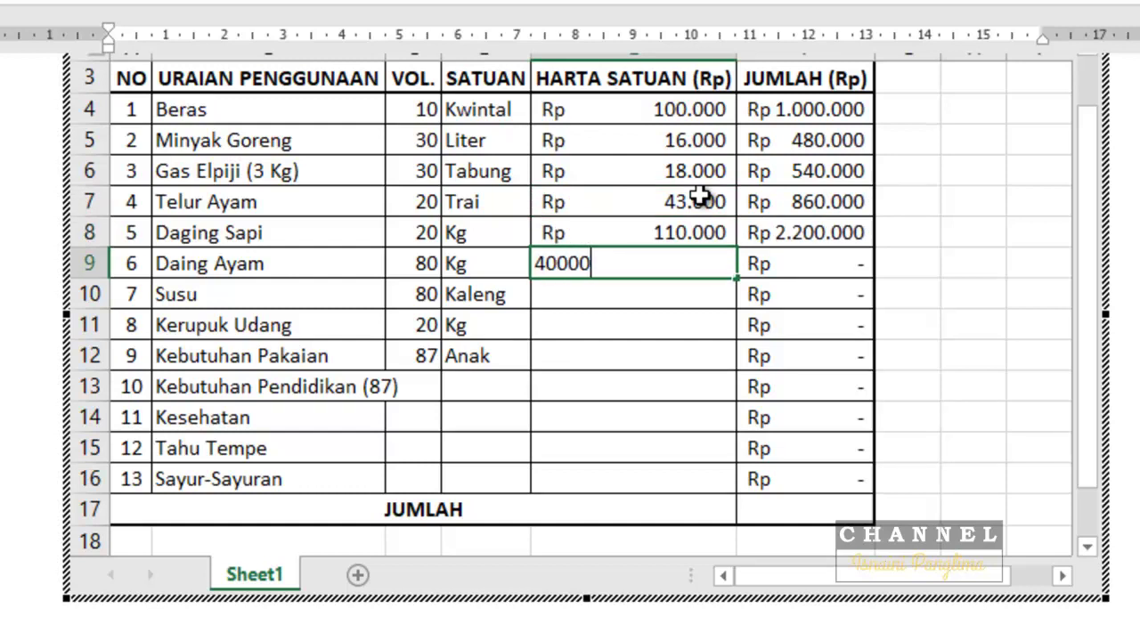
key(Return)
- Enter the unit prices 11000 for Susu in E10 and 40000 for Kerupuk Udang in E11
text(11000)
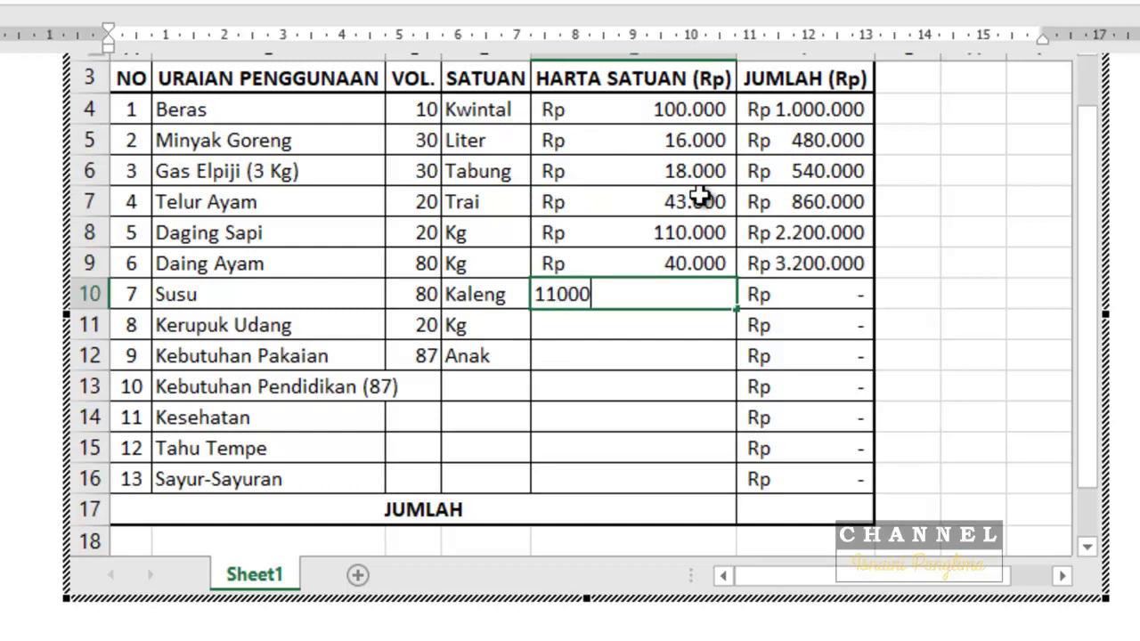
key(Return)
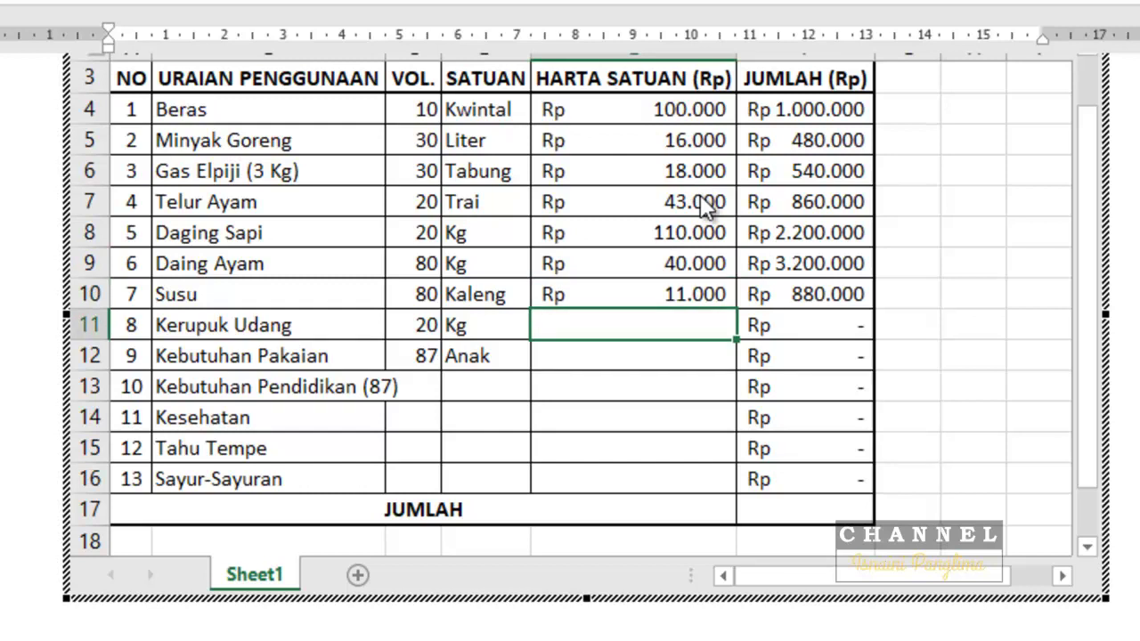
text(40.0)
text(0000)
key(Return)
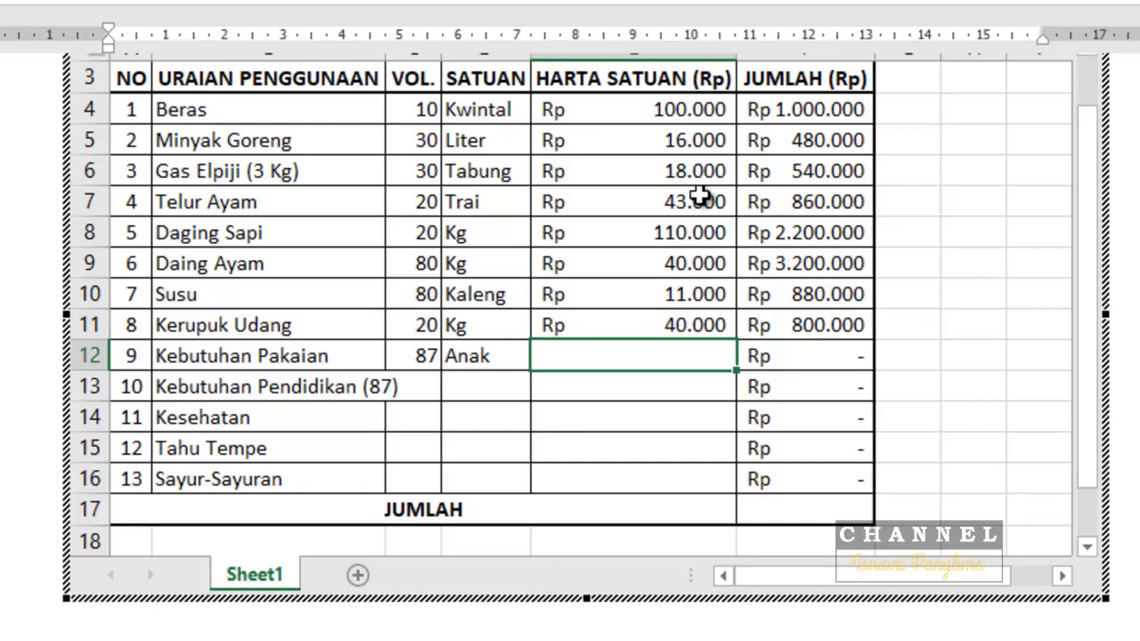
- Enter 24.000.000 as the Kebutuhan Pakaian amount in F12
key(Right)
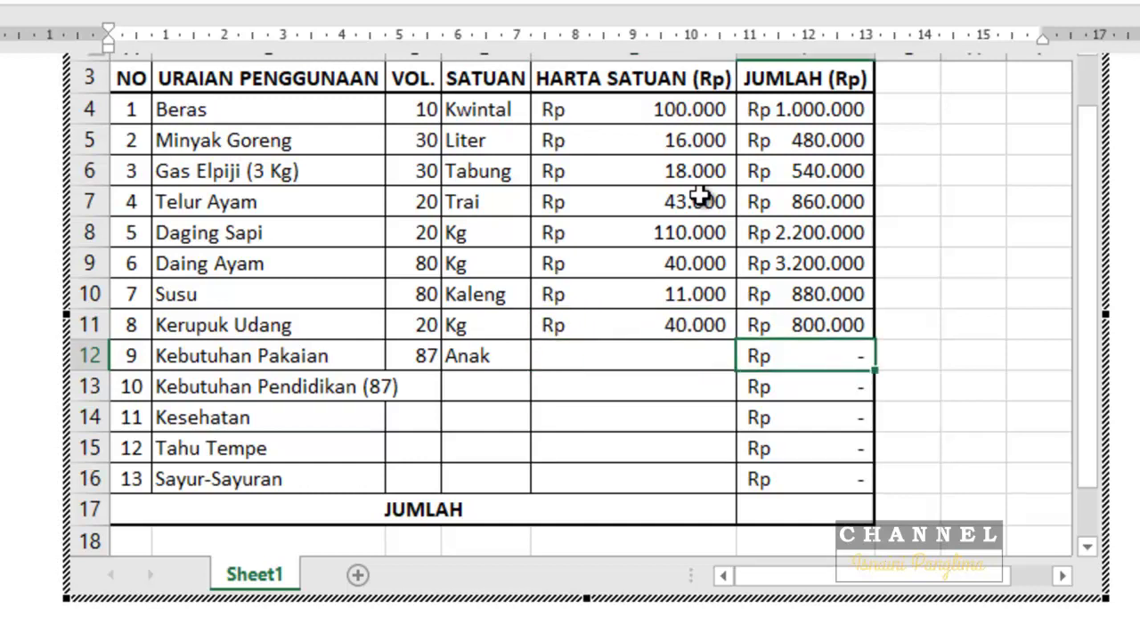
text(24.000.000)
key(ctrl+Return)
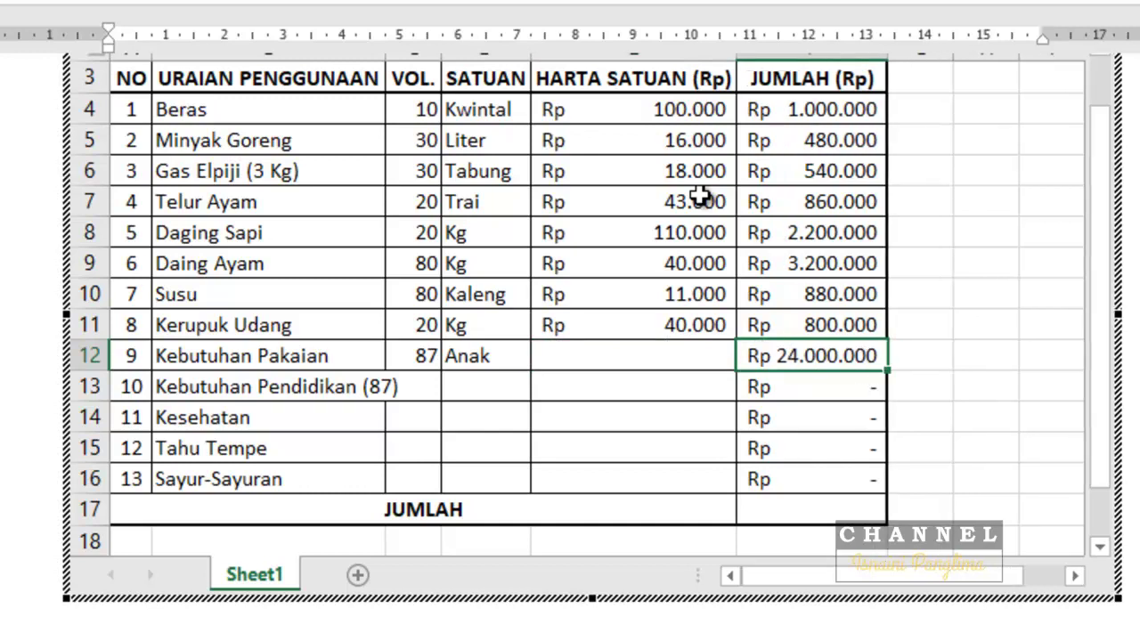
key(Down)
key(Left)
key(Left)
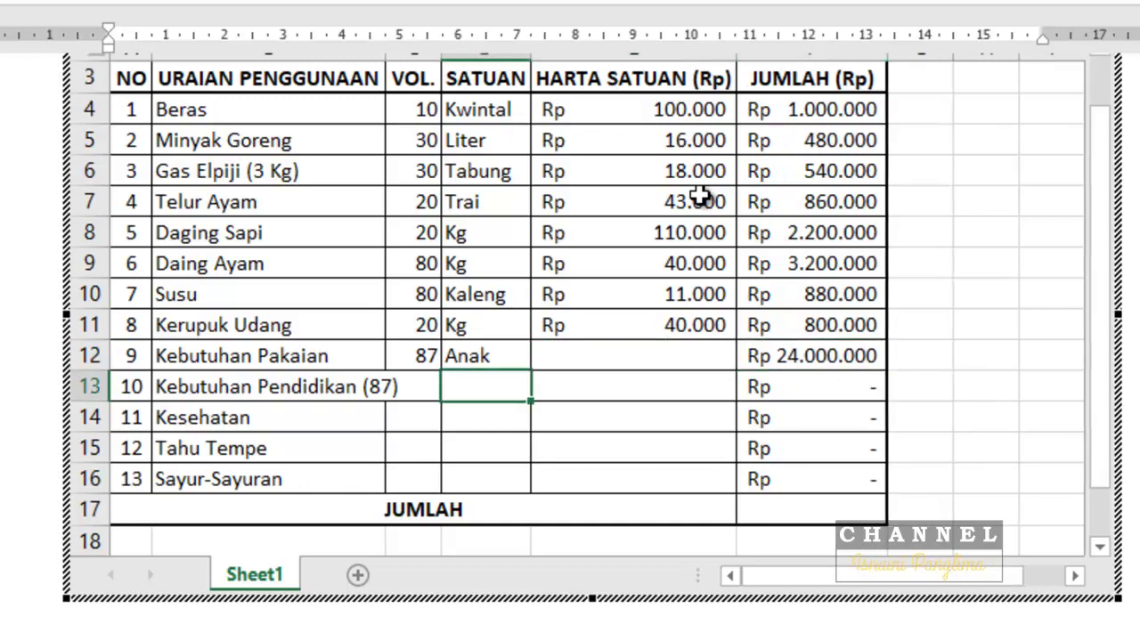
key(Right)
key(Right)
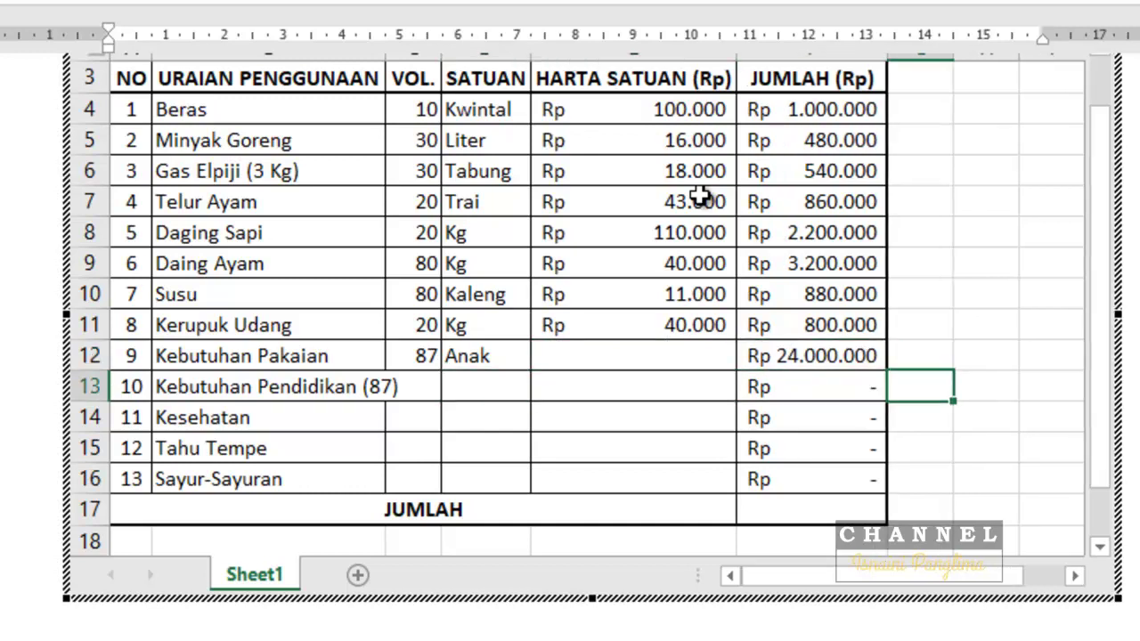
- Copy the Kebutuhan Pakaian amount from F12 to the Kebutuhan Pendidikan row in F13
key(Up)
key(Right)
key(Left)
key(ctrl+c)
key(Down)
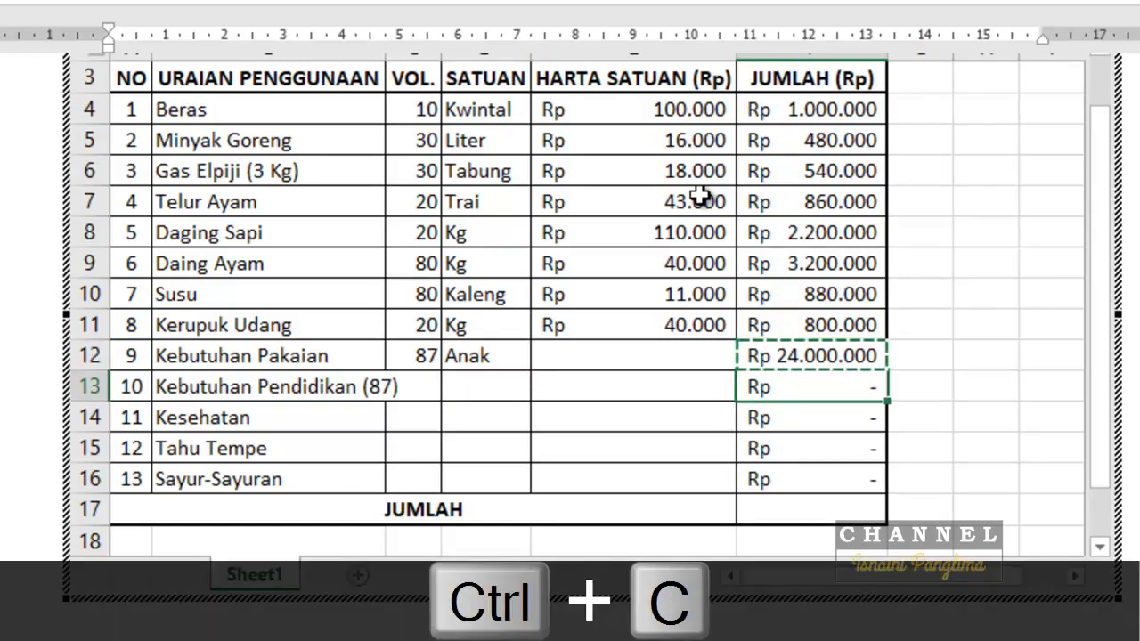
key(Return)
- Change the Kebutuhan Pakaian amount in F12 to 13.000.000
key(Up)
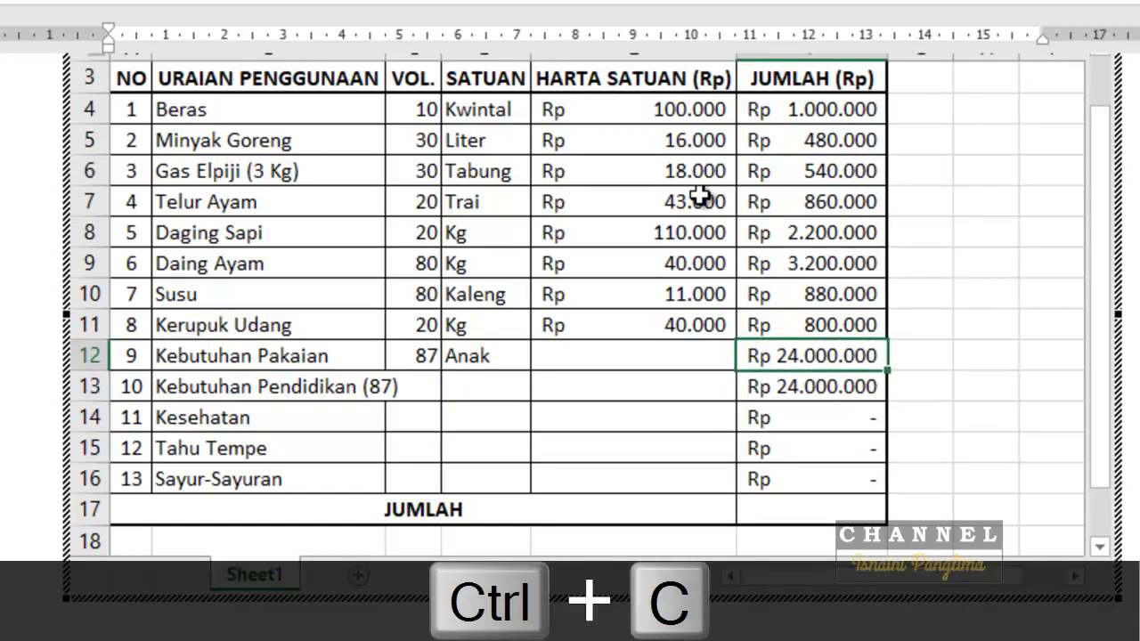
text(13.0)
text(00.000)
key(Return)
key(Down)
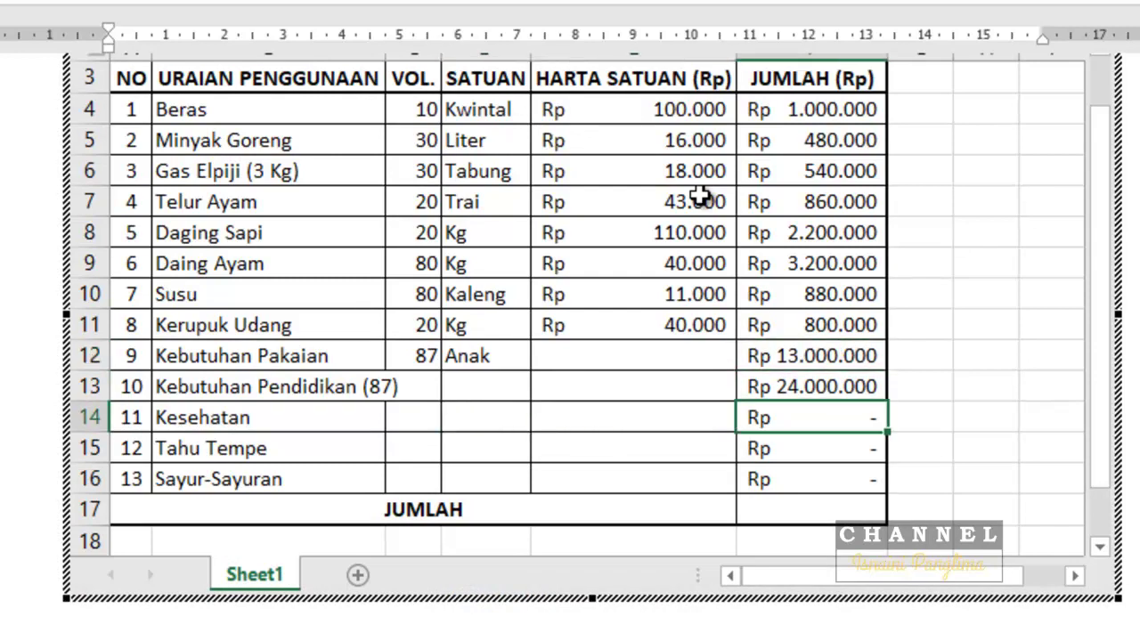
- Enter the amounts 1500000 for Kesehatan, 500000 for Tahu Tempe and 500000 for Sayur-Sayuran in F14:F16
text(1500000)
key(Return)
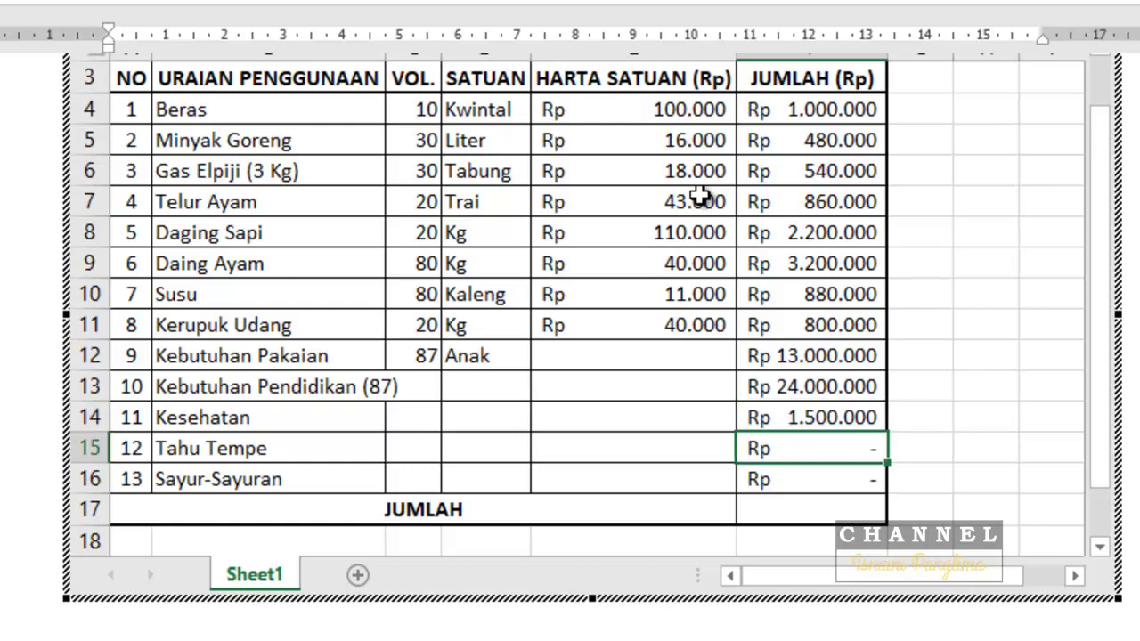
text(500.0)
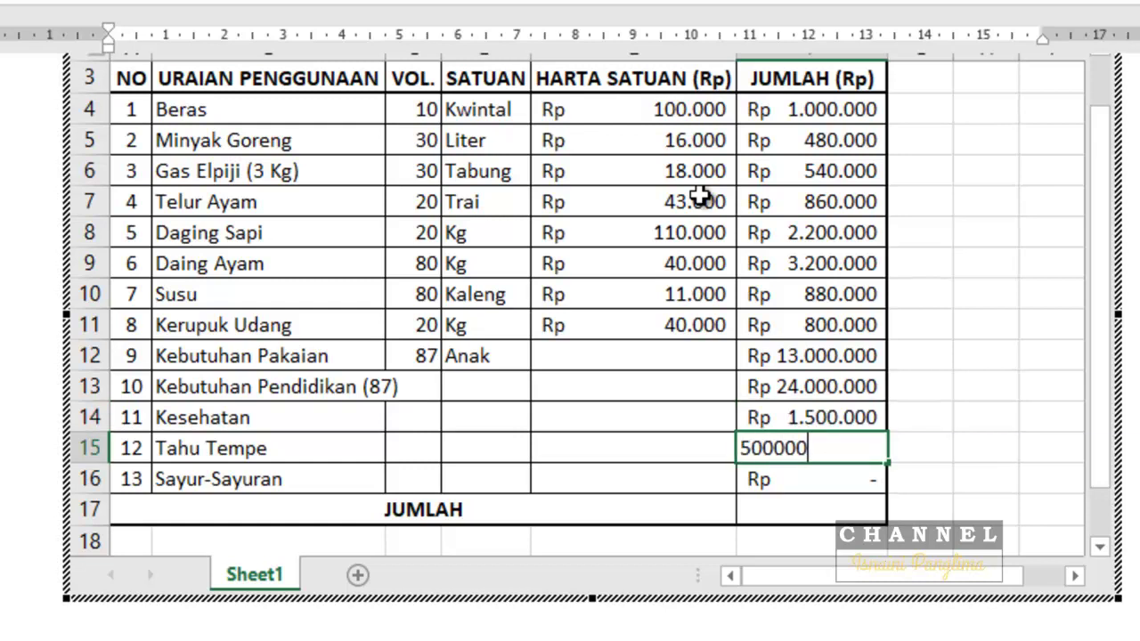
text(00)
key(Return)
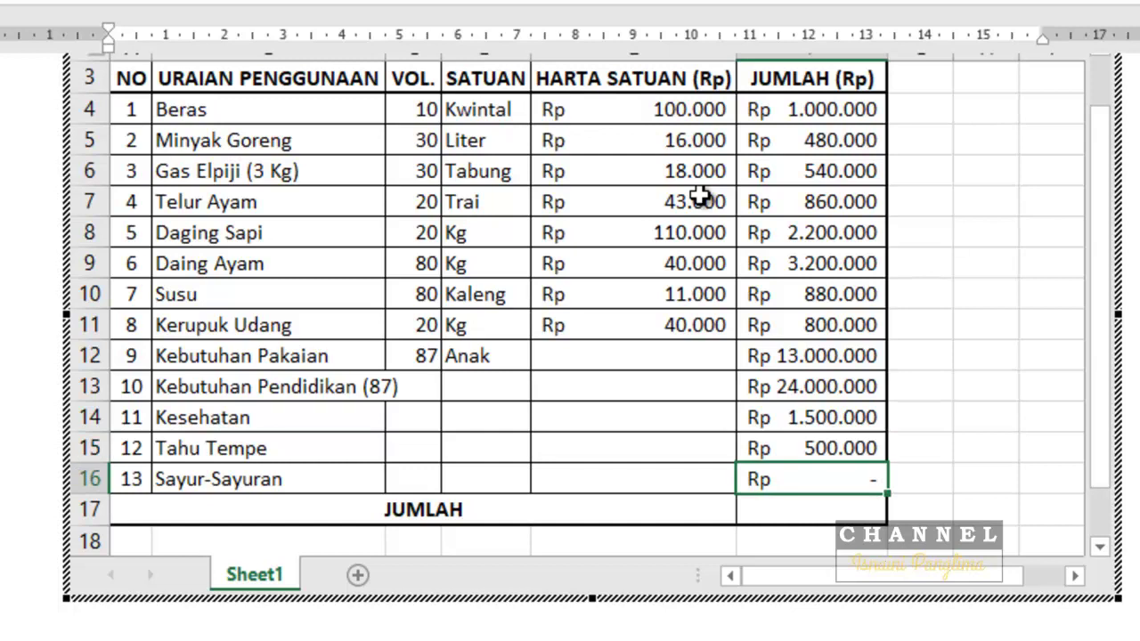
text(500000)
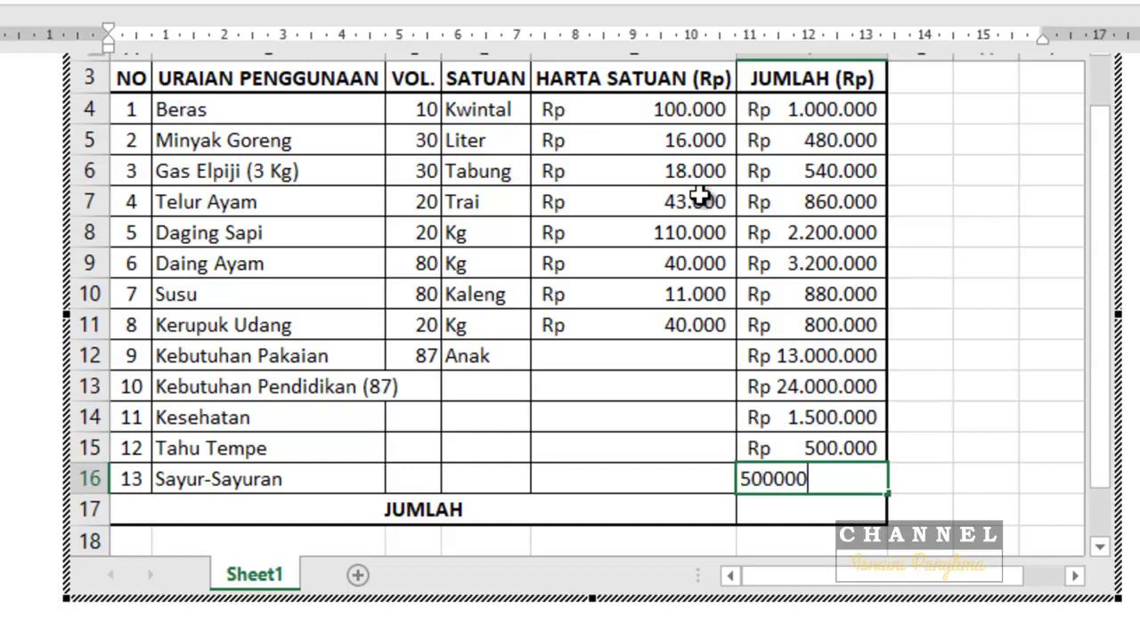
key(Return)
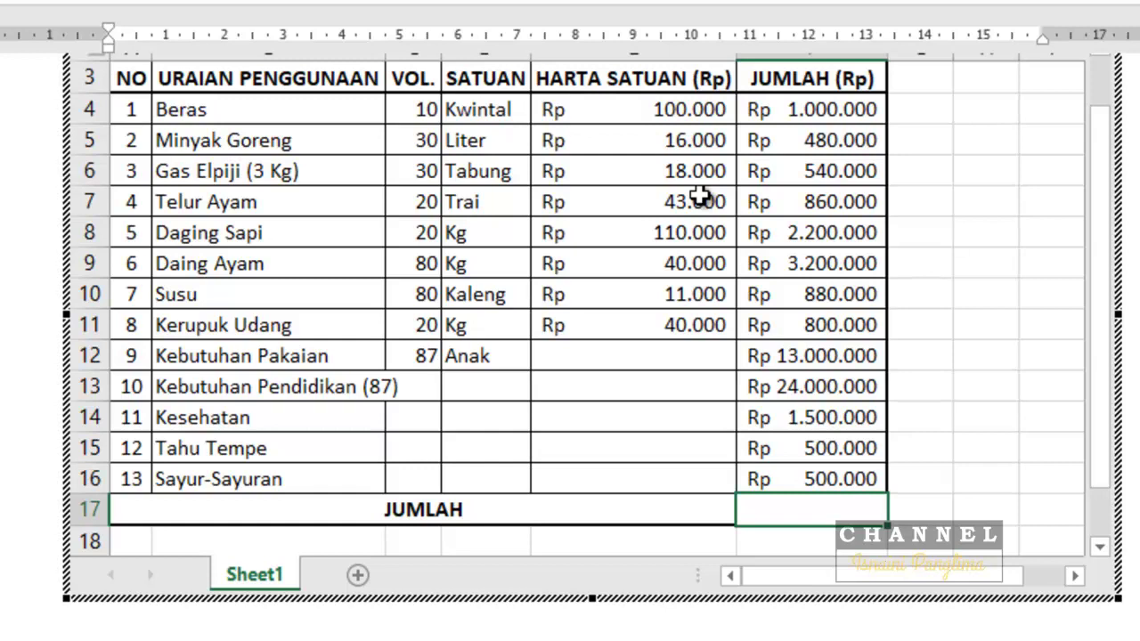
mouse_move(862, 111)
mouse_down()
mouse_move(758, 288)
mouse_move(847, 470)
mouse_up()
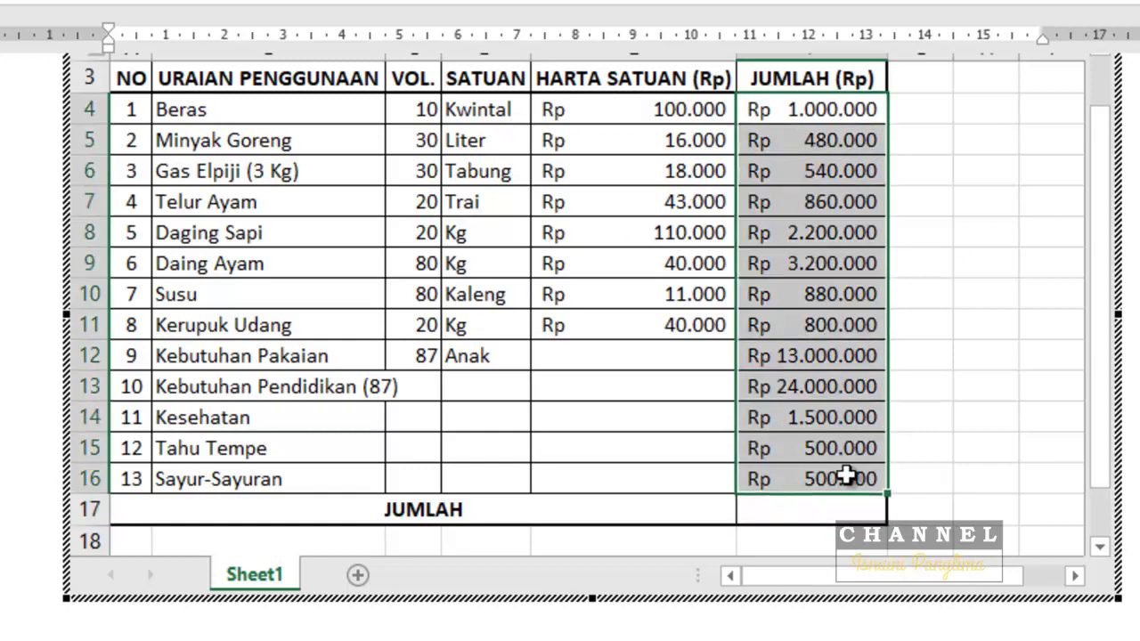
click(400, 143)
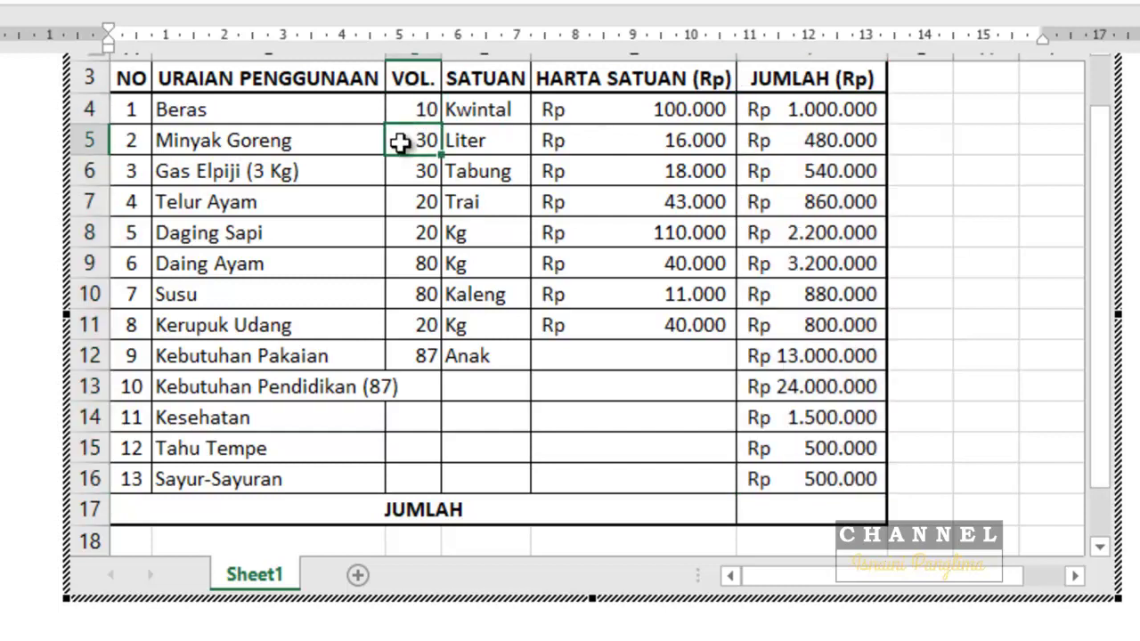
click(484, 114)
click(606, 114)
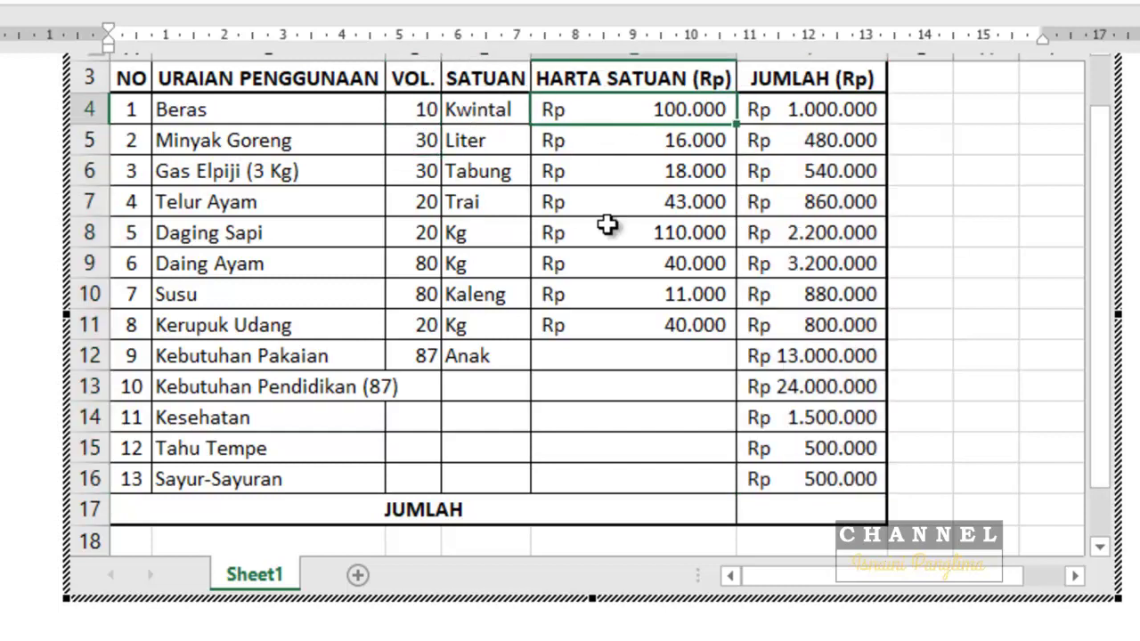
- Total the amounts F4:F16 with AutoSum in the JUMLAH row's cell F17
click(805, 505)
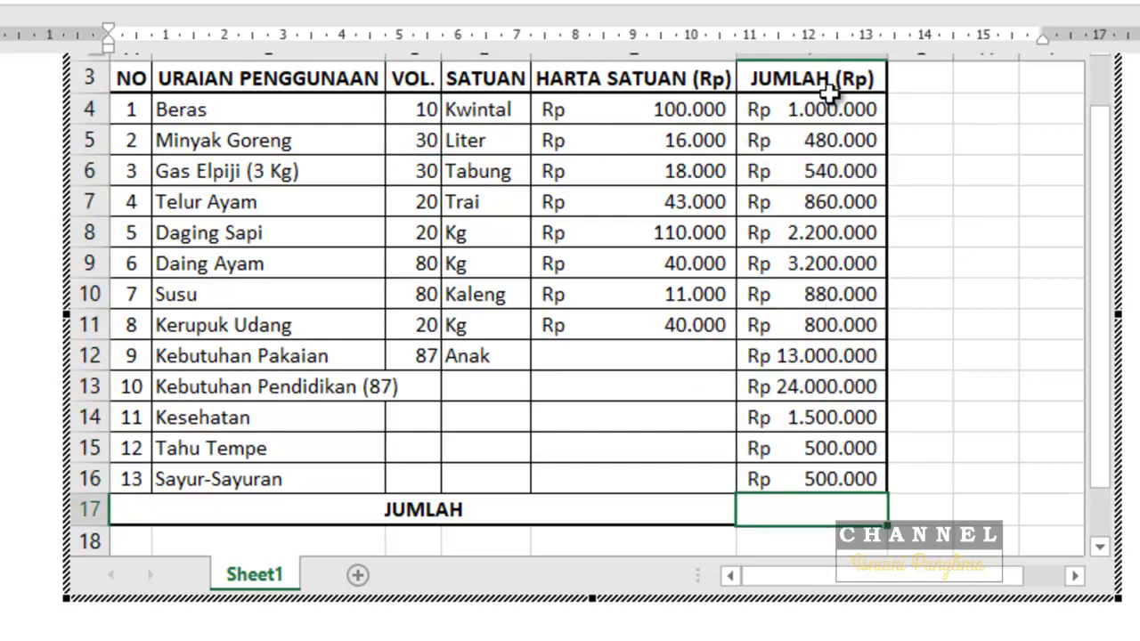
drag(828, 120, 833, 488)
key(alt+equal)
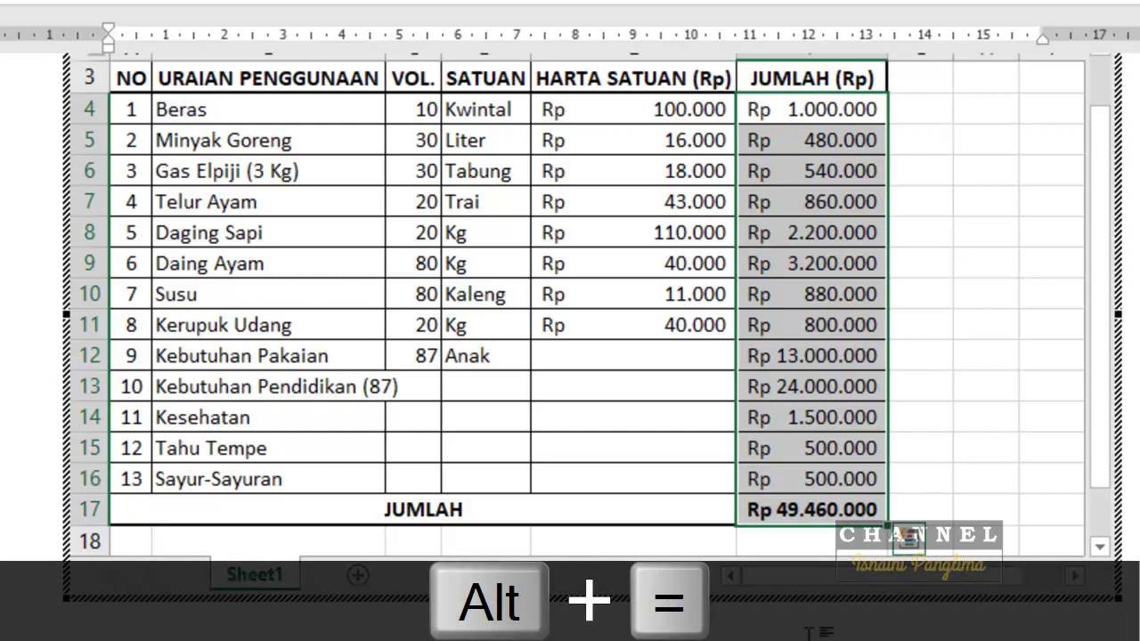
click(645, 501)
scroll(644, 495, up, 1)
scroll(644, 495, up, 1)
drag(121, 128, 806, 508)
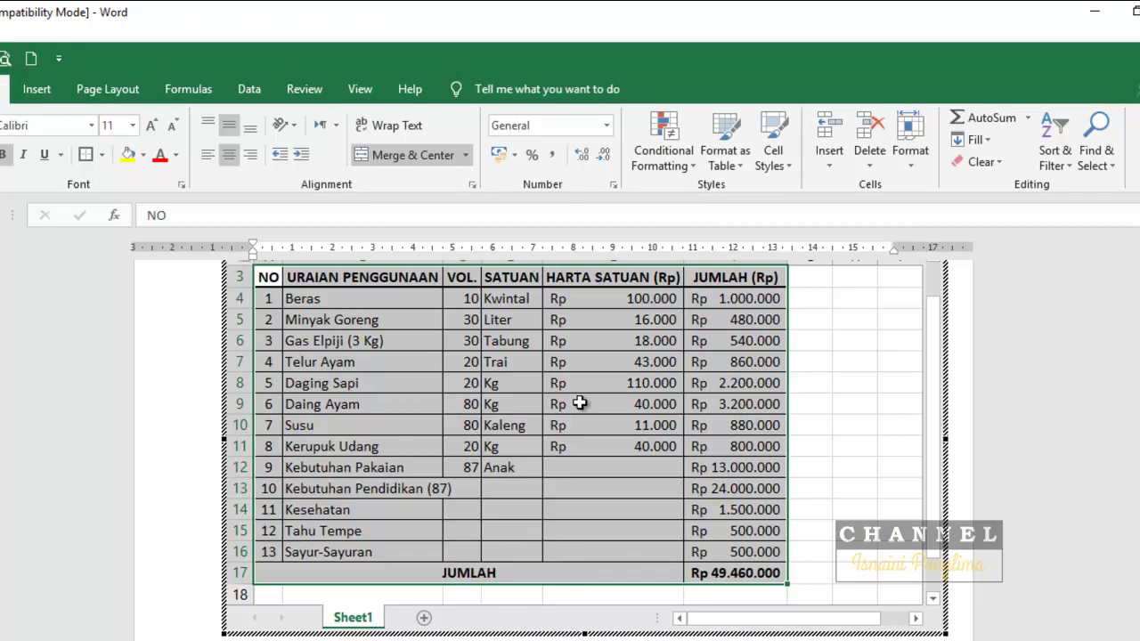
scroll(312, 285, up, 1)
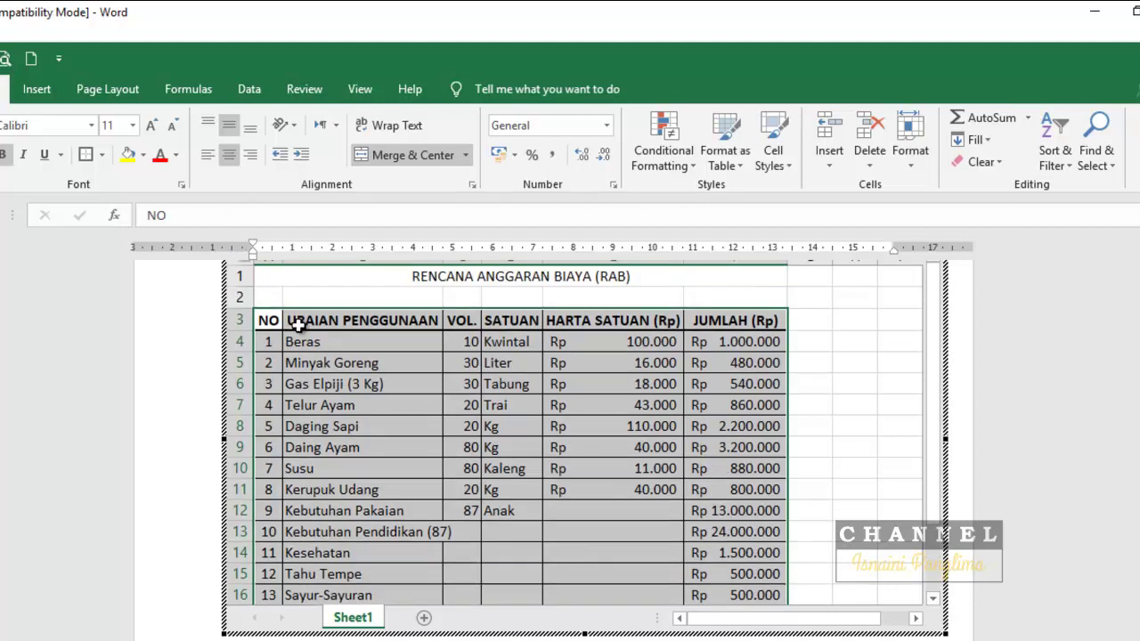
scroll(428, 321, up, 1)
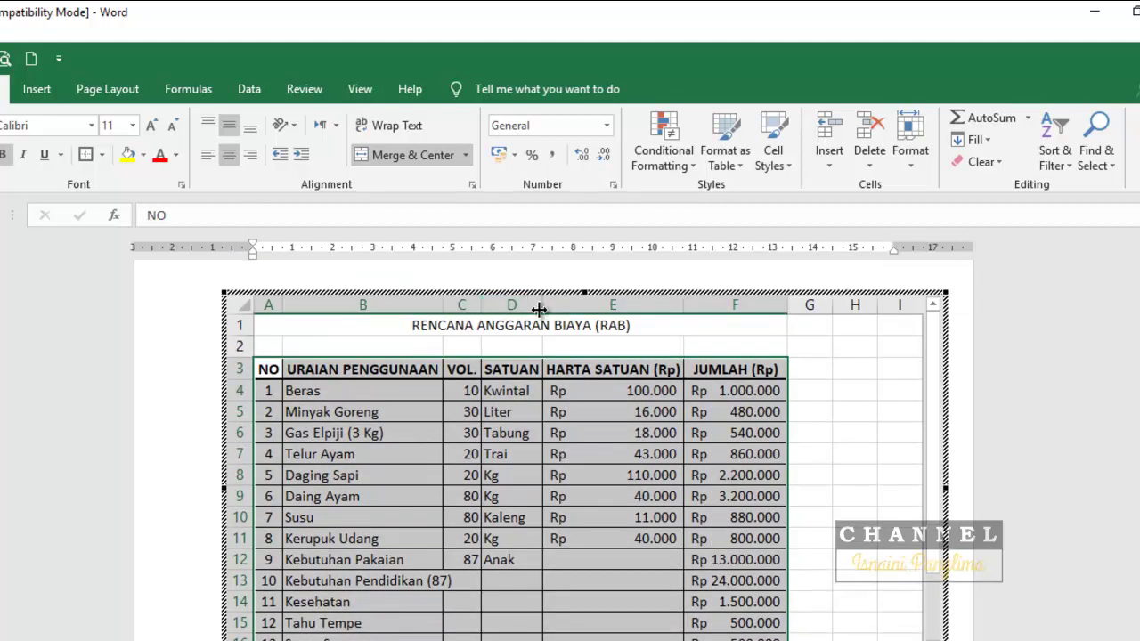
- Narrow column E, then fit its header by making row 3 taller and wrapping the text in A3:F3
click(629, 426)
drag(684, 306, 640, 315)
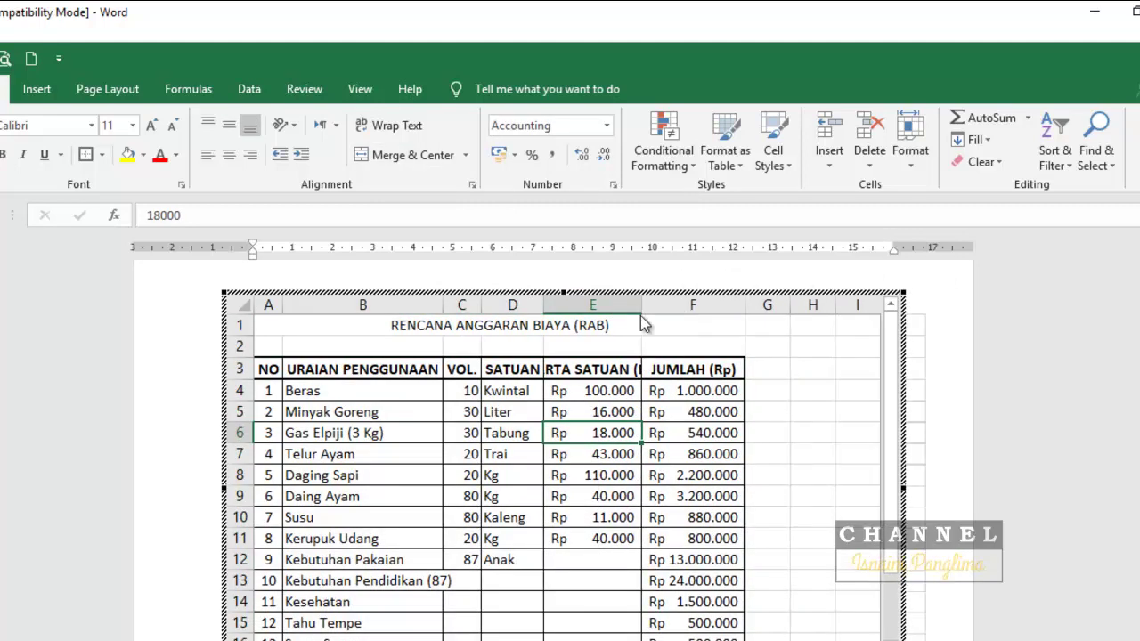
drag(240, 380, 697, 383)
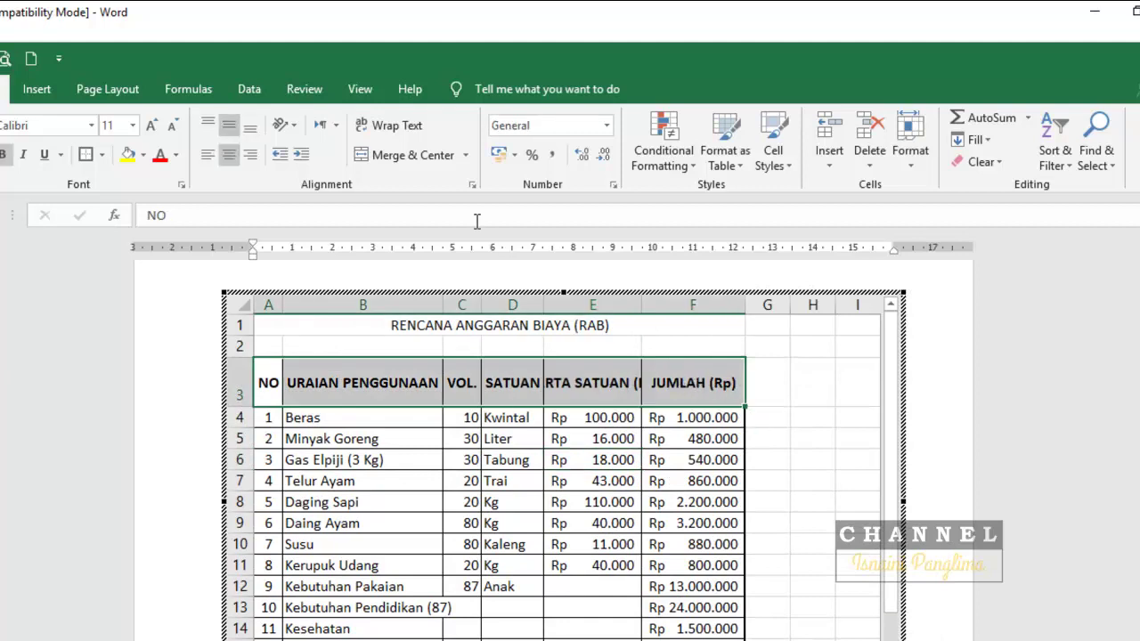
click(381, 124)
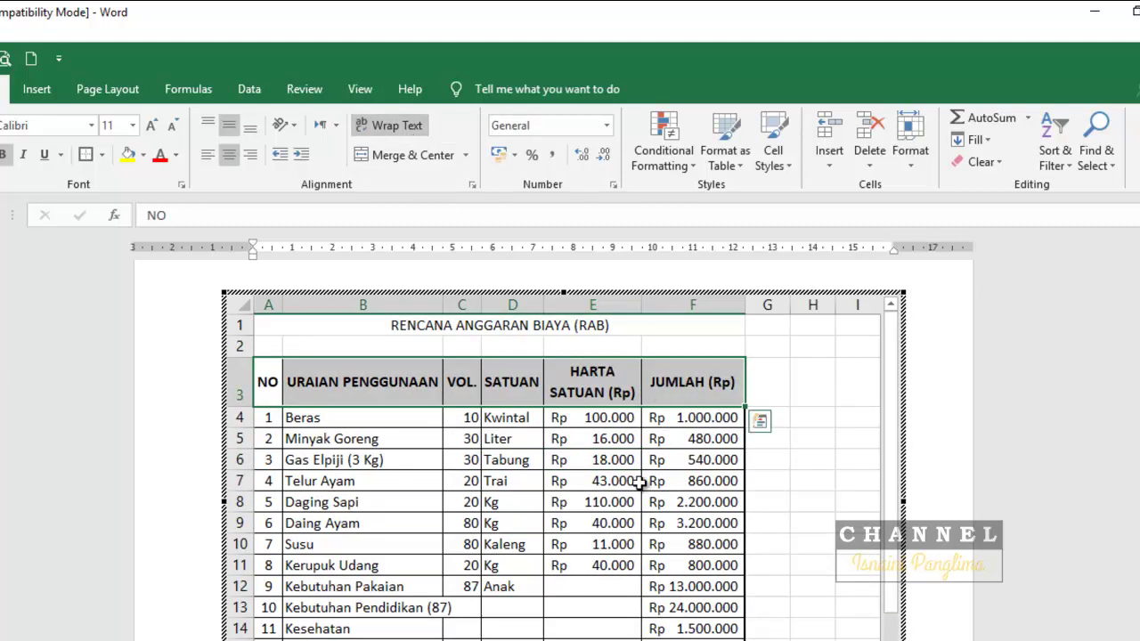
- Widen column B so that the Kebutuhan Pendidikan (87) entry fits inside its cell
click(591, 477)
drag(443, 304, 472, 304)
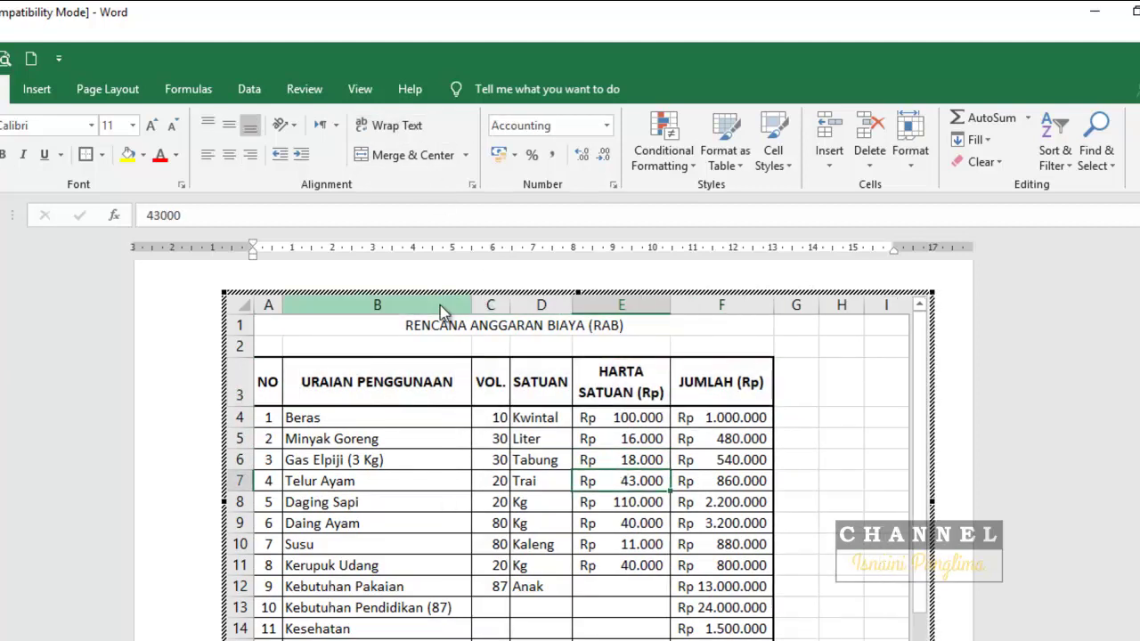
scroll(624, 516, down, 3)
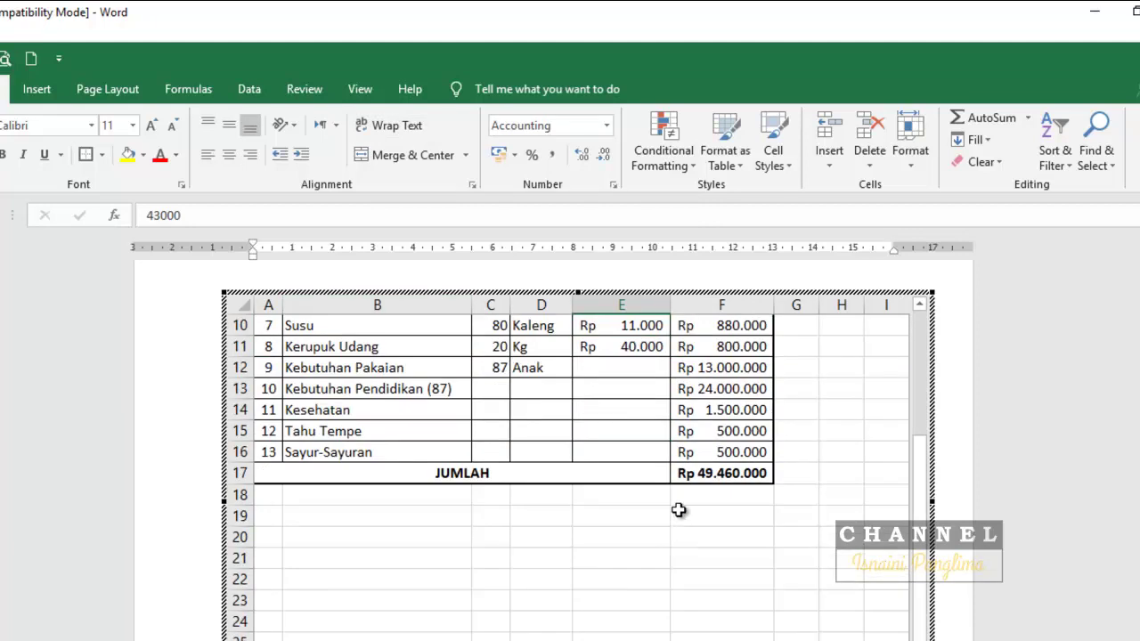
scroll(497, 490, up, 3)
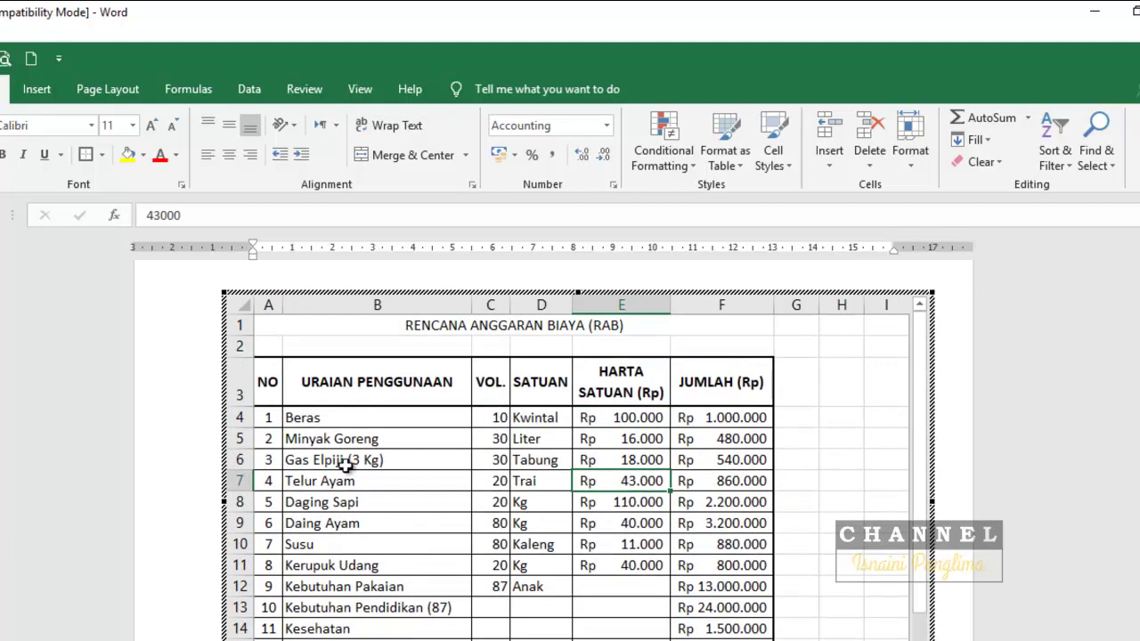
- Increase the height of table rows 4 to 17 evenly and align their contents vertically to the middle
drag(240, 417, 239, 639)
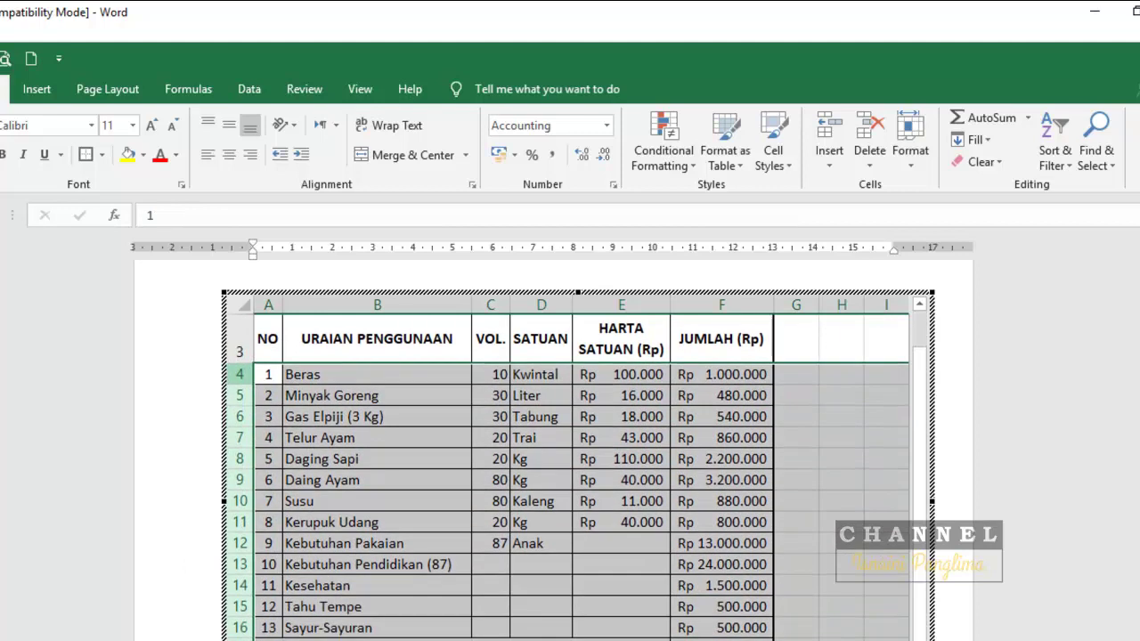
drag(241, 597, 245, 611)
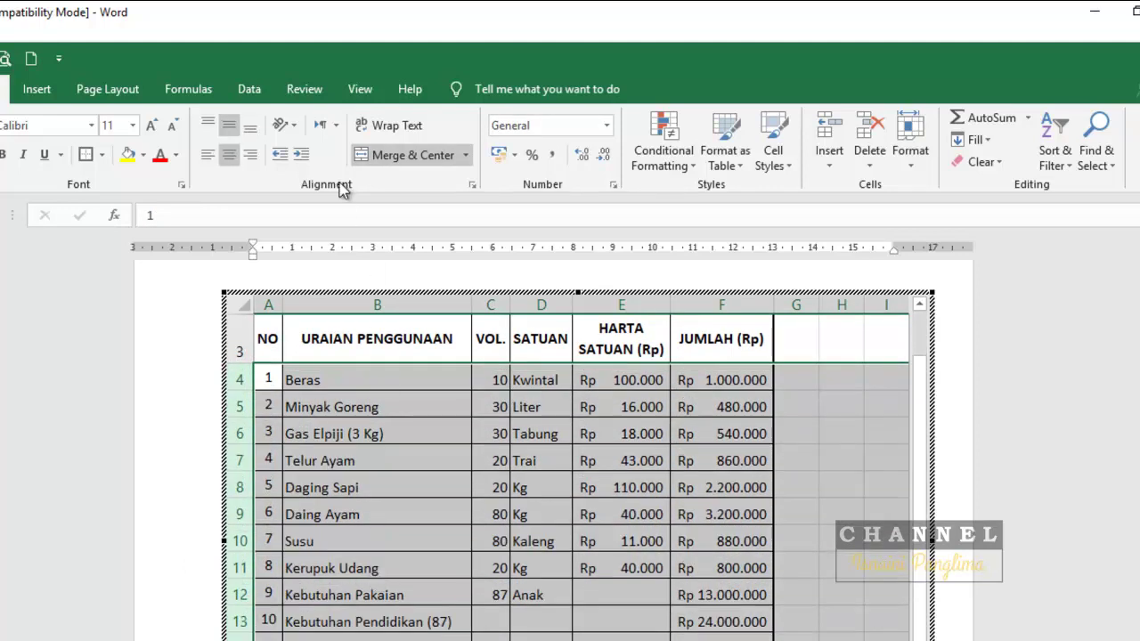
click(229, 126)
click(395, 406)
- Format the title RENCANA ANGGARAN BIAYA (RAB) in row 1 as bold with font size 20
scroll(667, 501, up, 1)
click(312, 329)
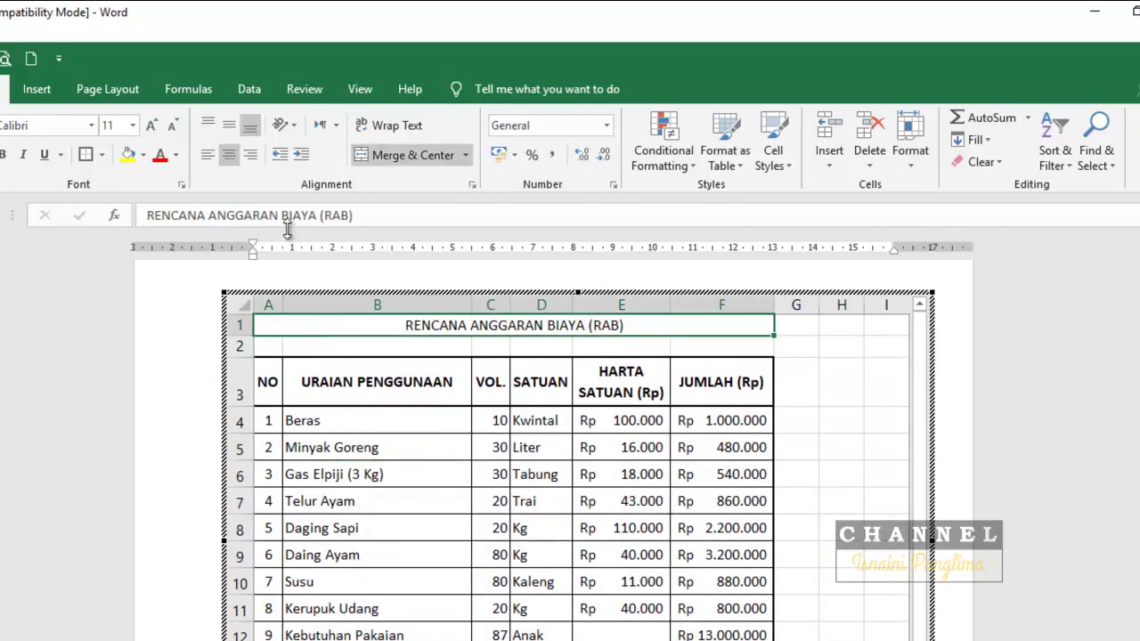
click(132, 126)
click(120, 293)
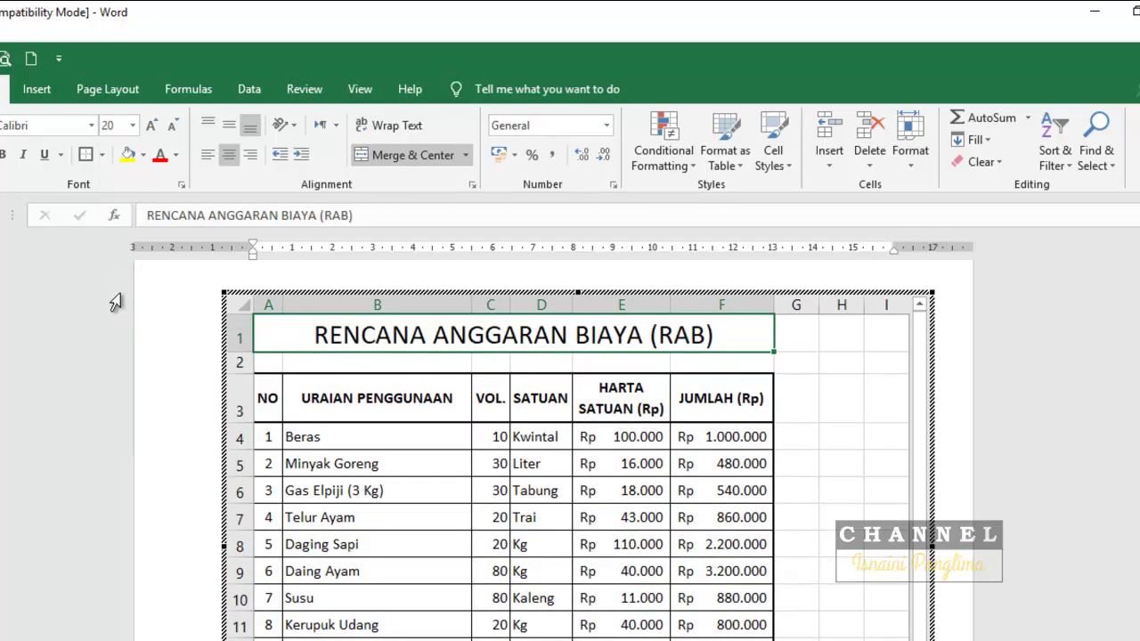
click(5, 156)
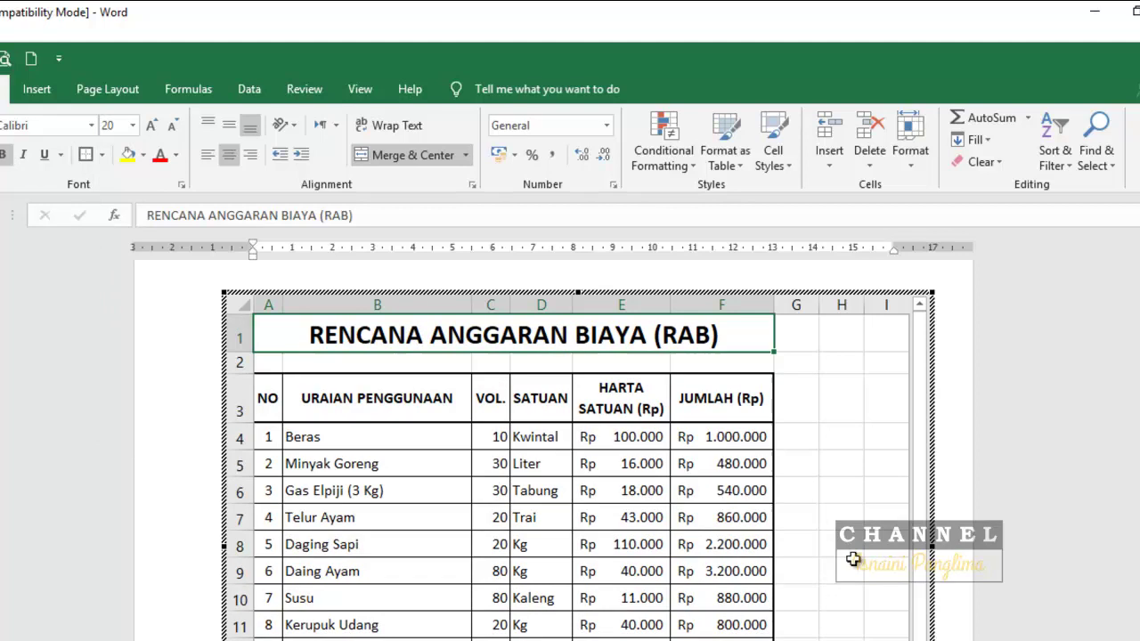
- Center the contents of the VOL. column (column C) horizontally
scroll(854, 561, down, 3)
scroll(858, 568, up, 3)
click(490, 306)
click(229, 154)
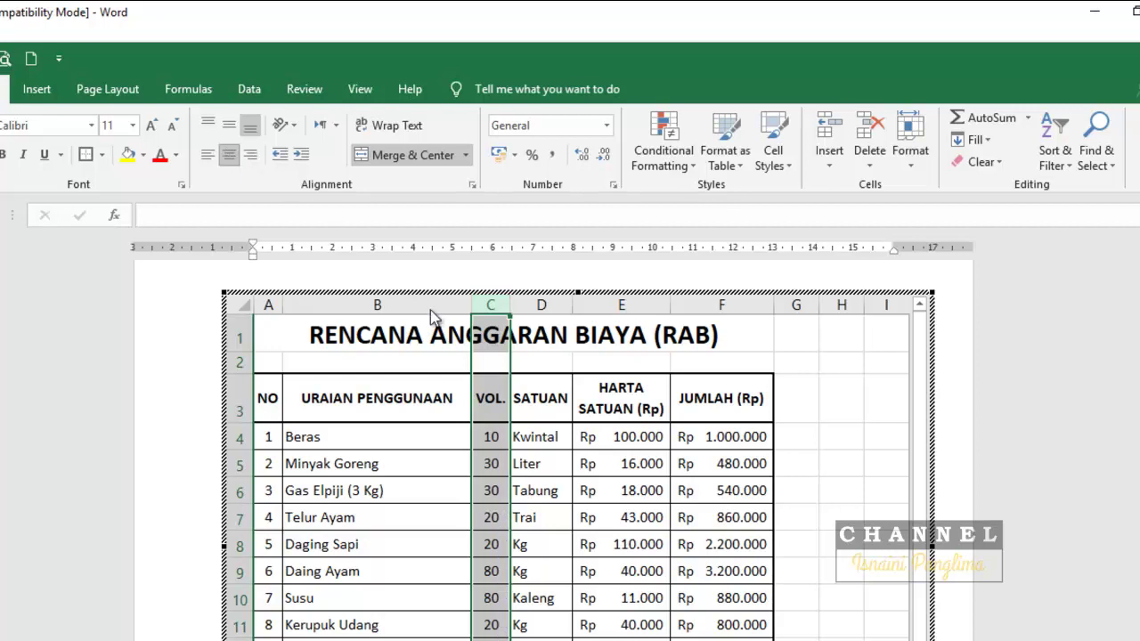
click(545, 472)
scroll(636, 585, down, 4)
scroll(635, 586, up, 1)
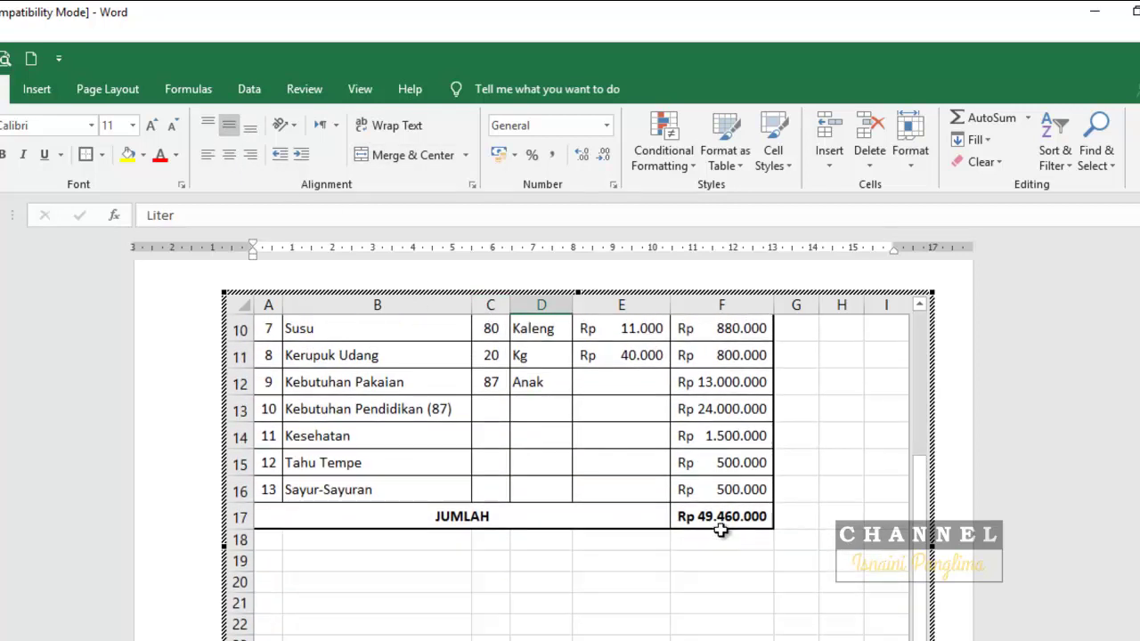
scroll(729, 531, up, 3)
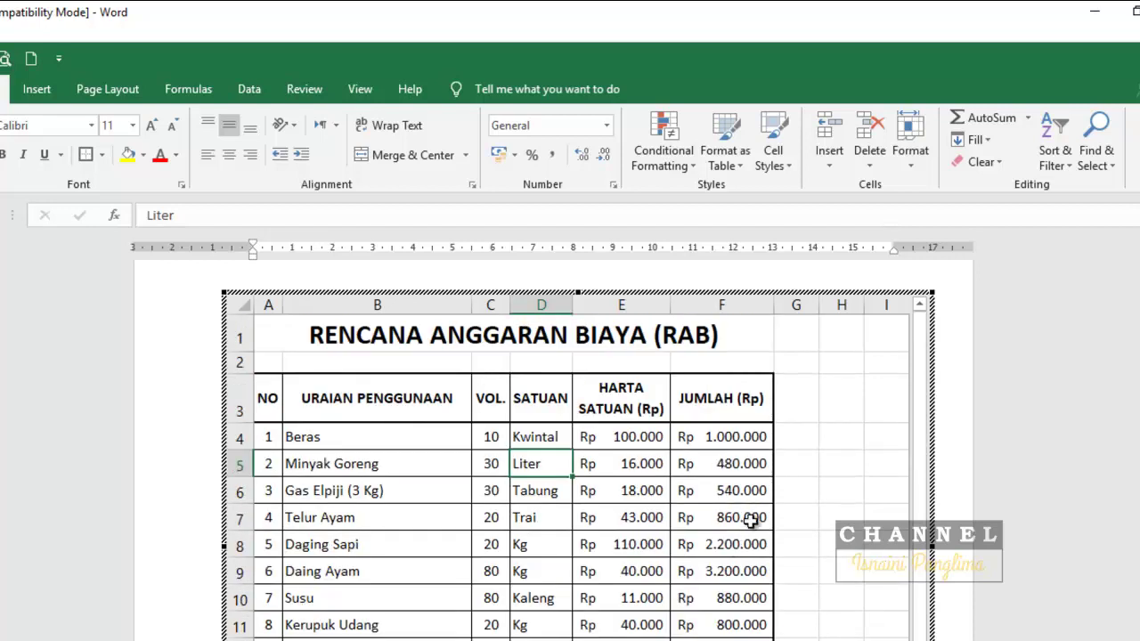
scroll(788, 580, down, 3)
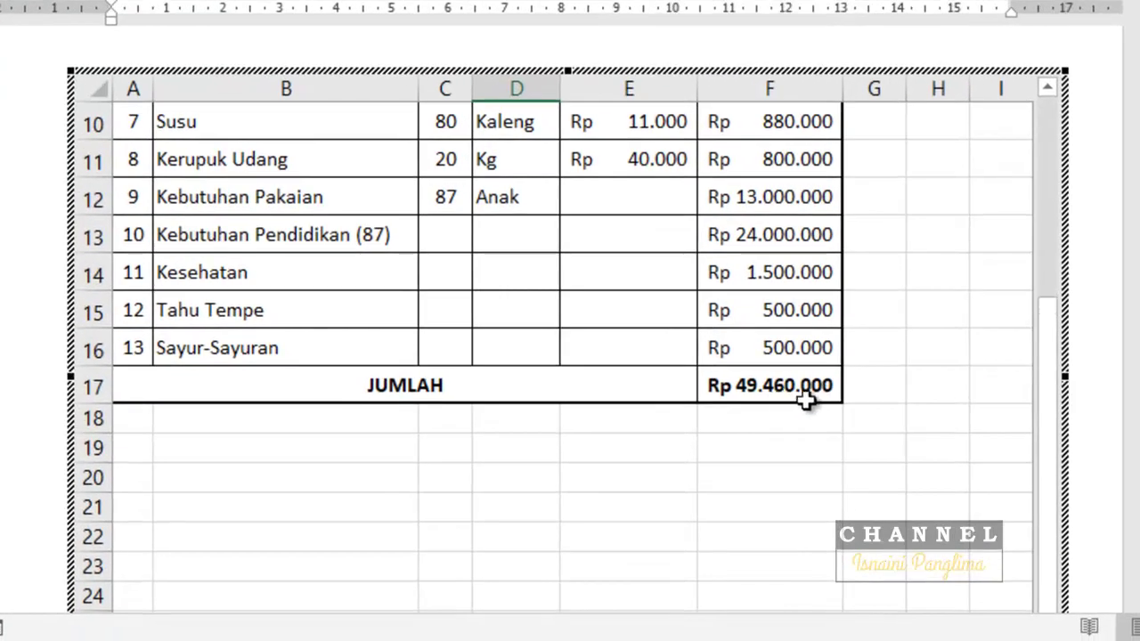
- Resize the embedded worksheet frame so that it shows exactly columns A to F and rows 1 to 17, and leave worksheet editing
scroll(757, 454, up, 3)
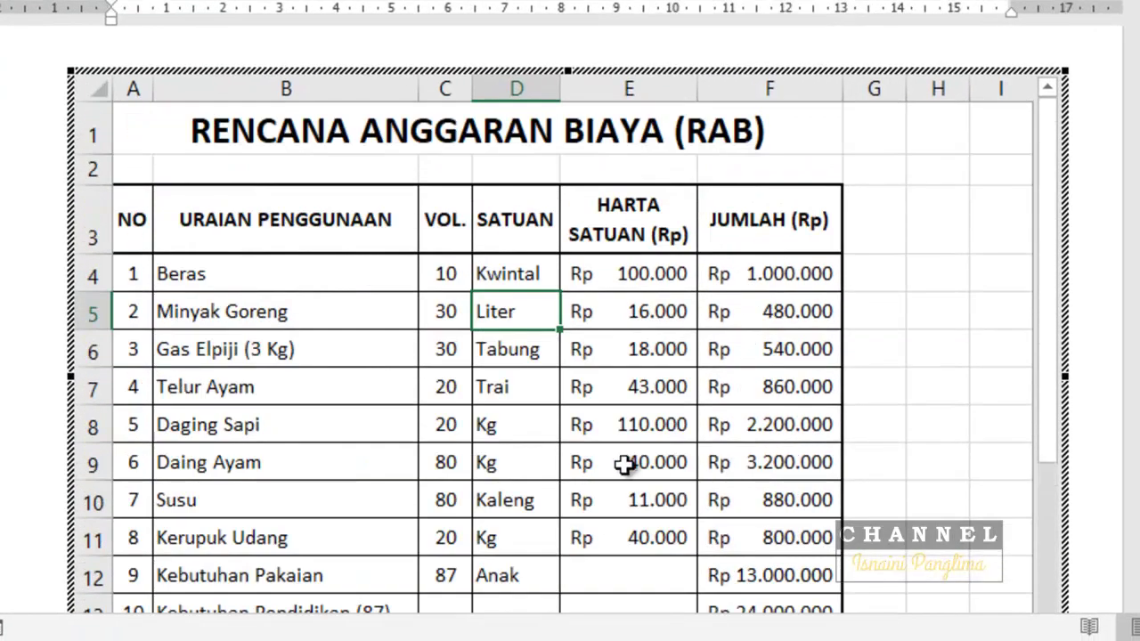
scroll(972, 451, down, 2)
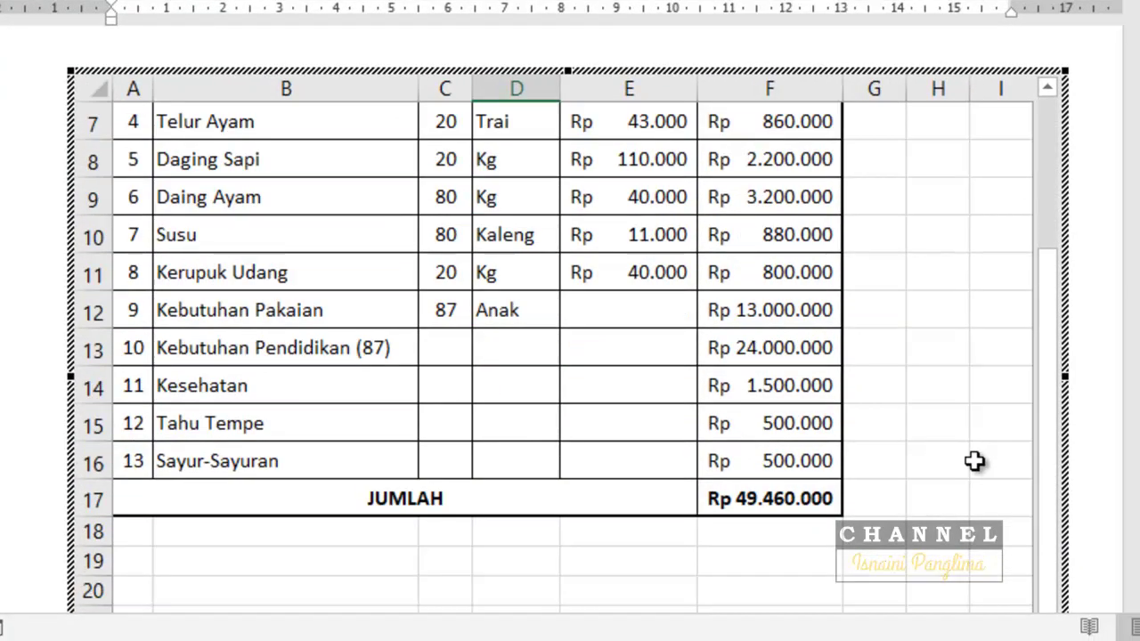
scroll(977, 460, up, 2)
drag(1066, 376, 870, 381)
scroll(885, 453, down, 5)
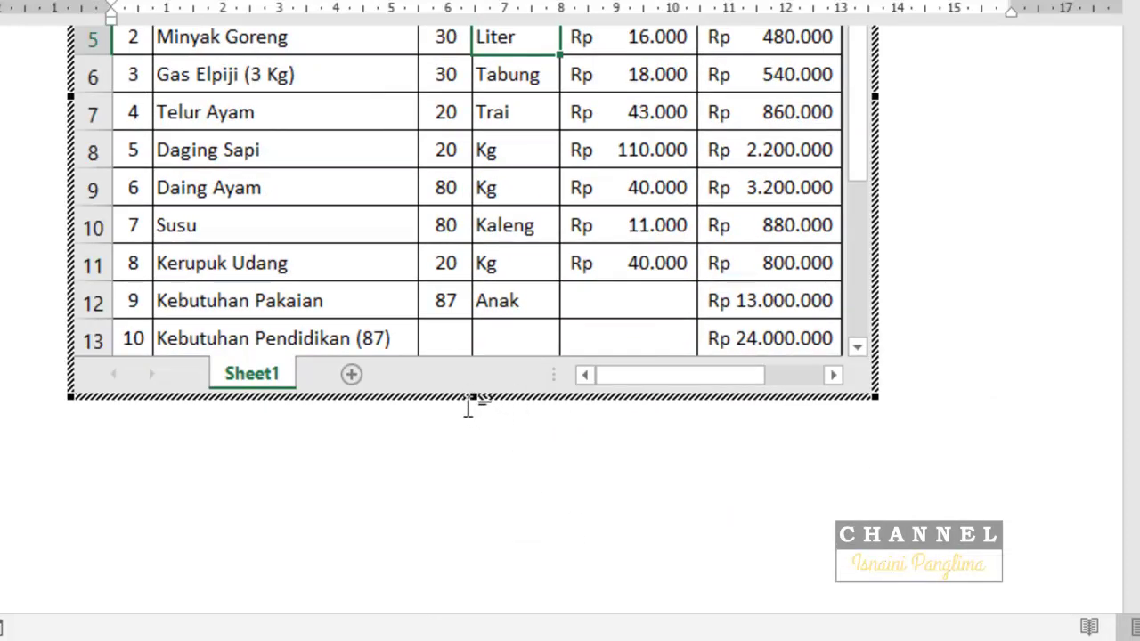
drag(473, 398, 473, 474)
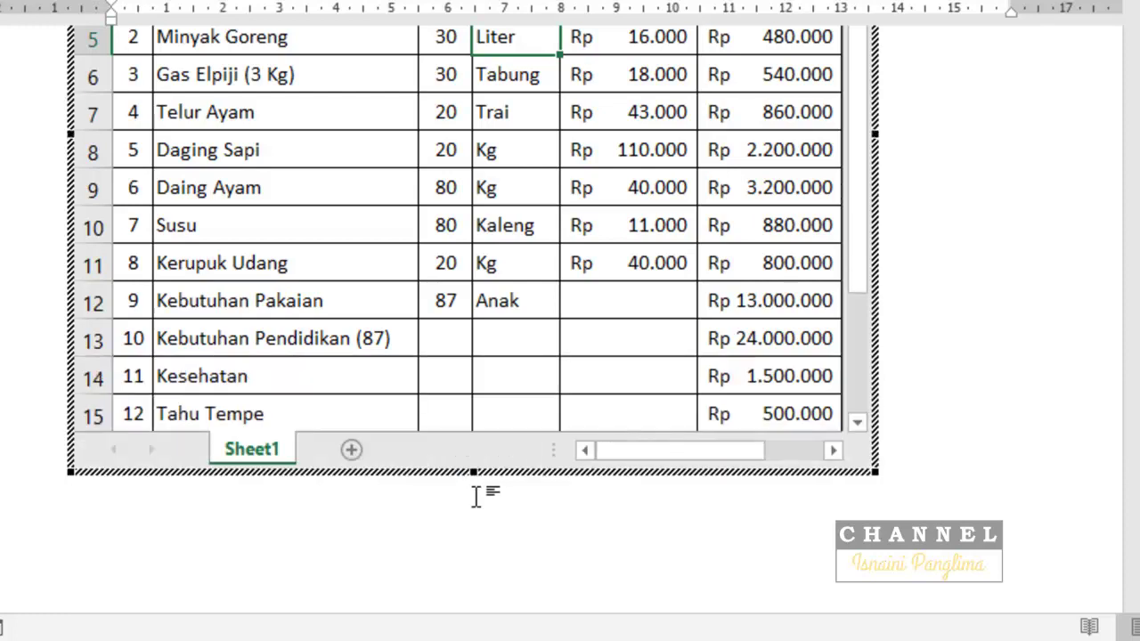
click(475, 479)
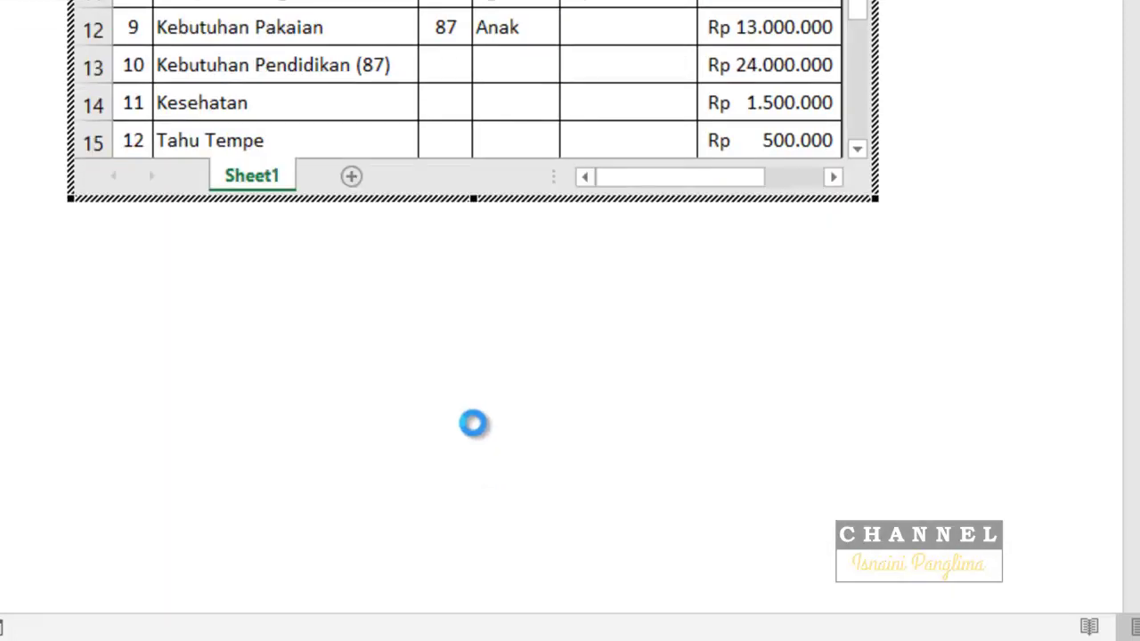
double_click(563, 285)
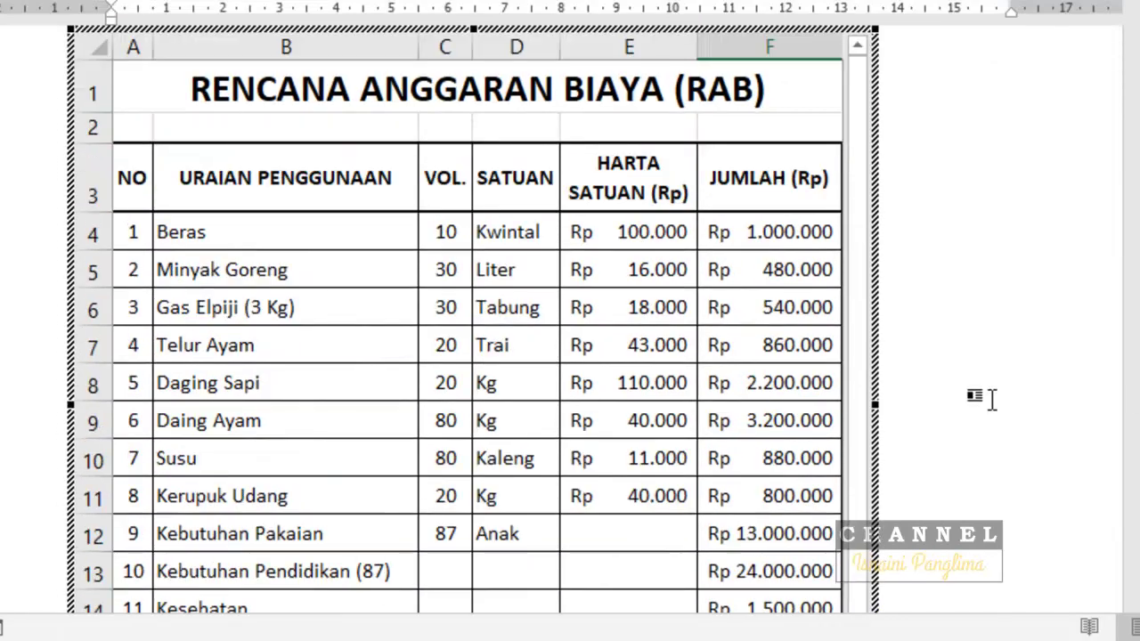
scroll(991, 399, down, 10)
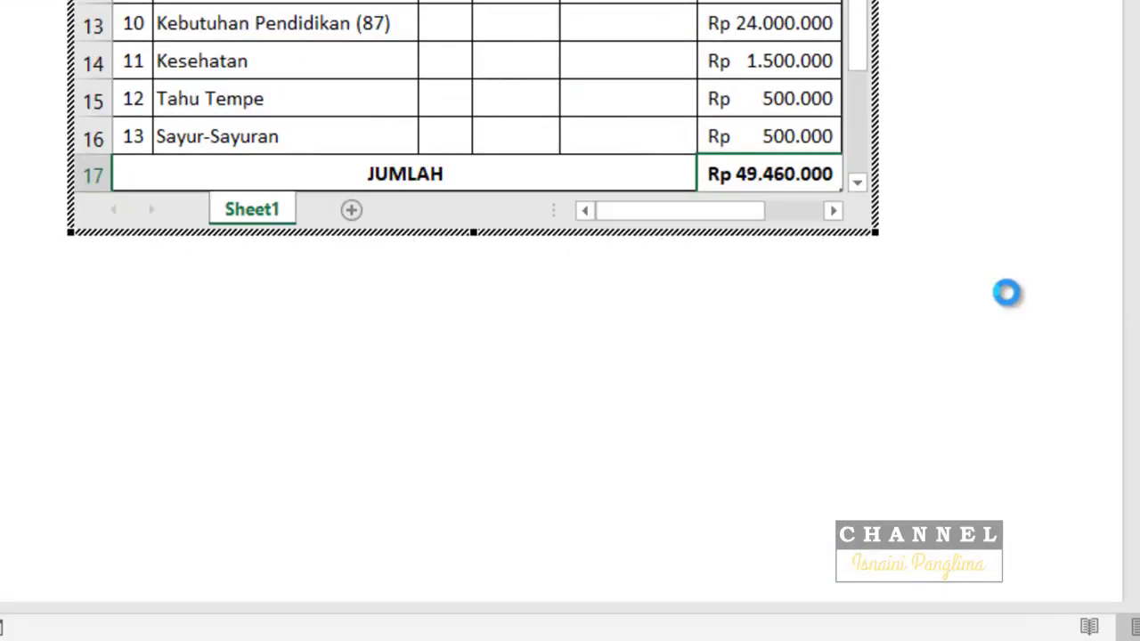
scroll(1005, 294, up, 4)
scroll(955, 357, up, 7)
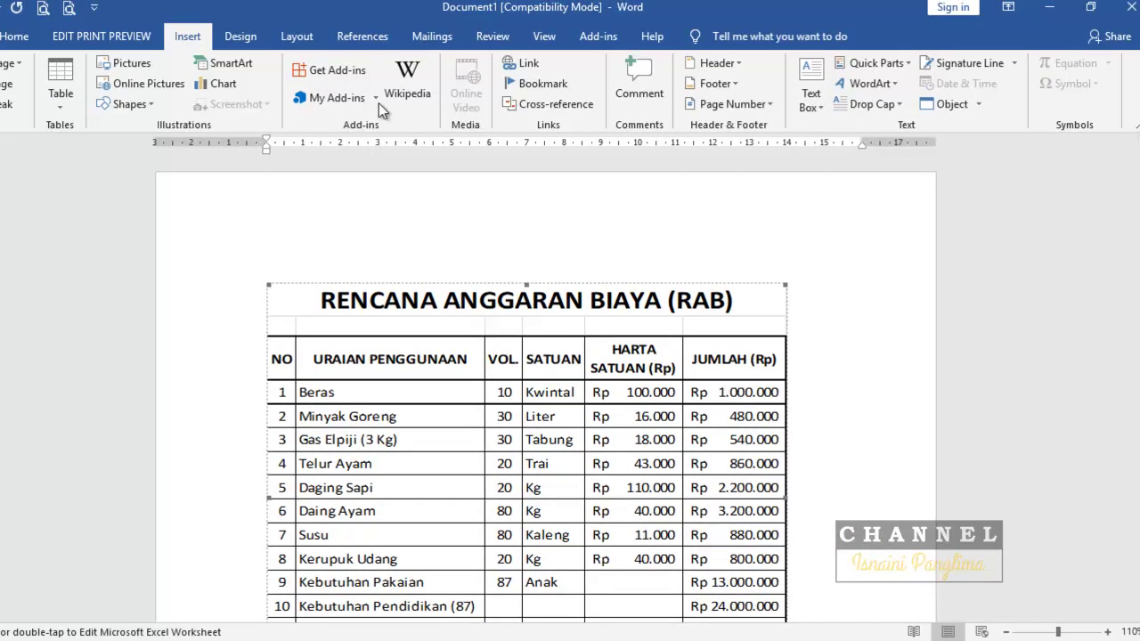
- Center the embedded budget table horizontally on the Word page
click(14, 36)
click(364, 97)
click(870, 311)
scroll(870, 310, down, 3)
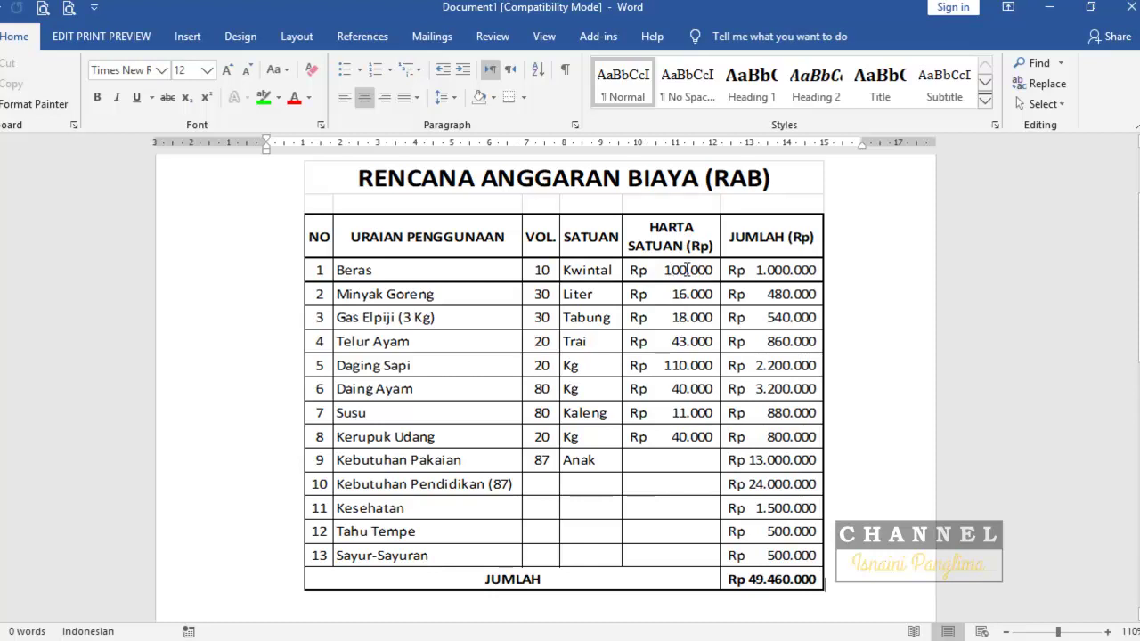
- Reopen the embedded worksheet, set the unit price of Beras to Rp 110.000, and return to the Word document
double_click(697, 473)
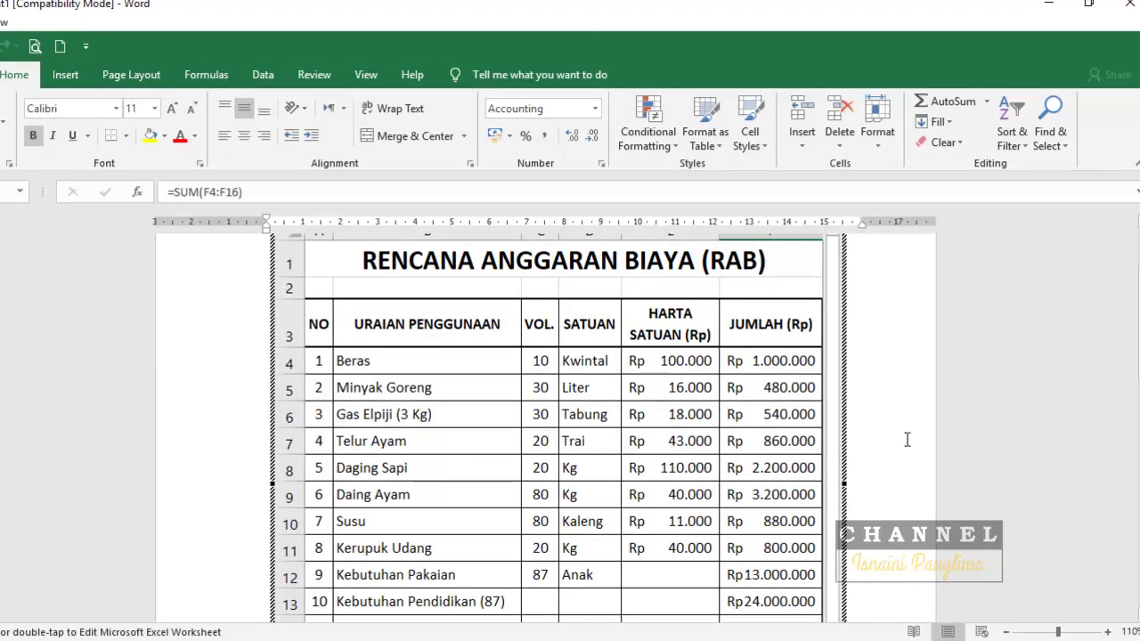
scroll(712, 357, down, 1)
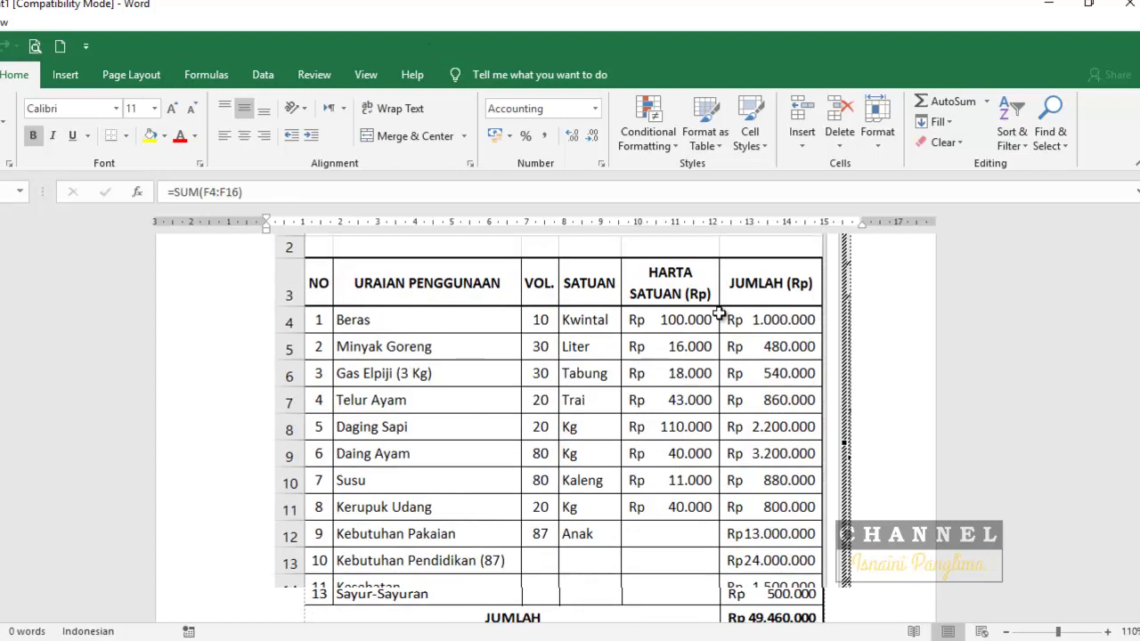
click(697, 322)
text(1)
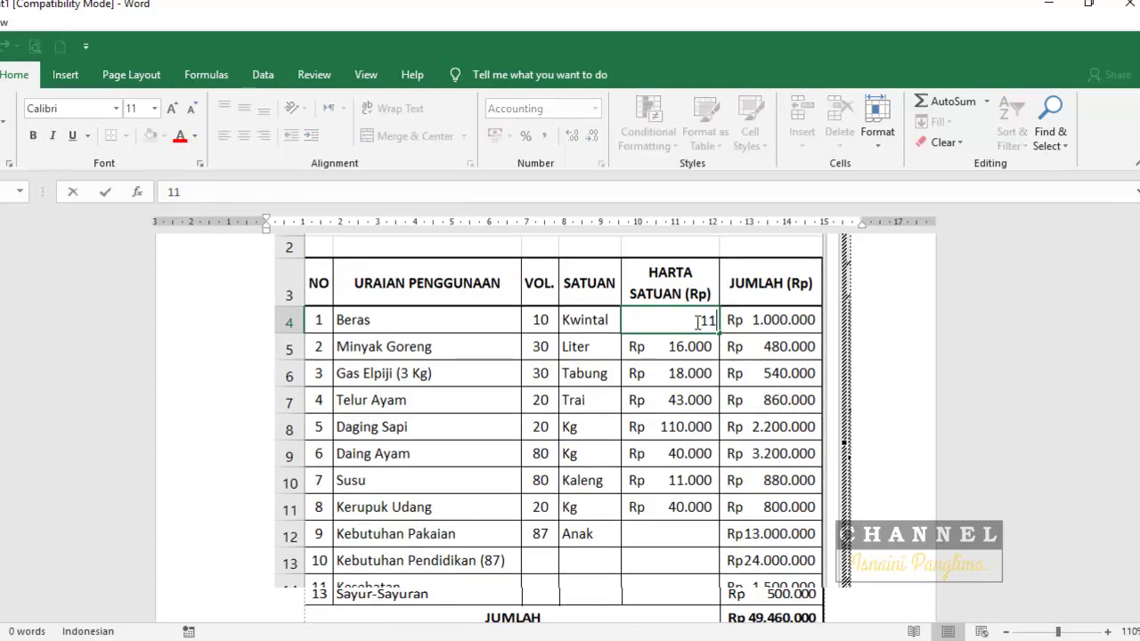
key(Return)
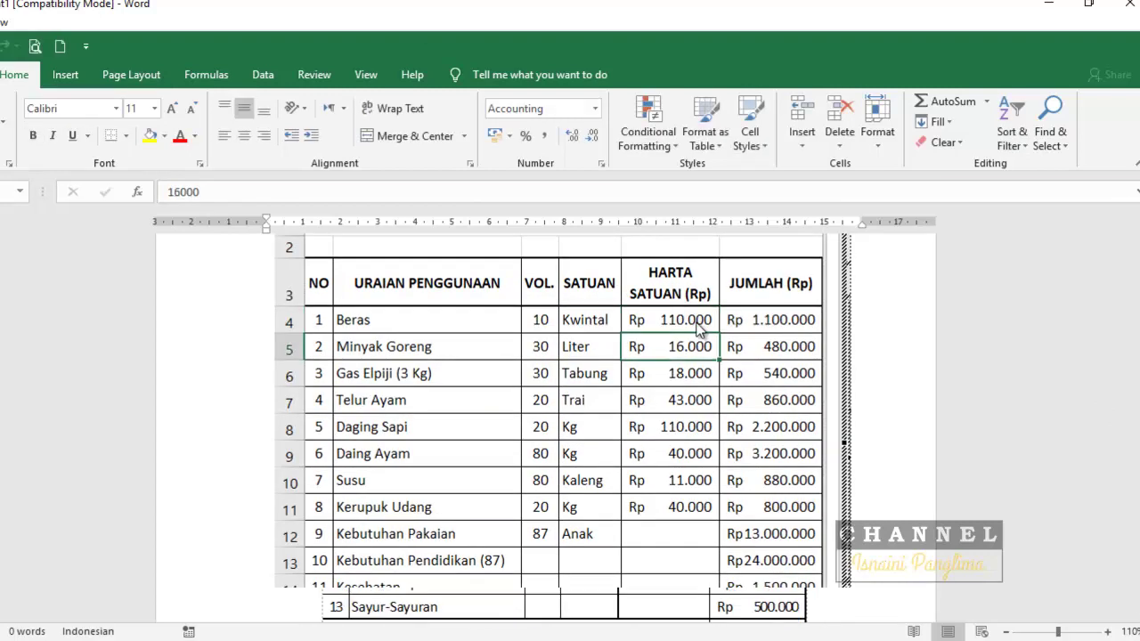
scroll(552, 410, down, 2)
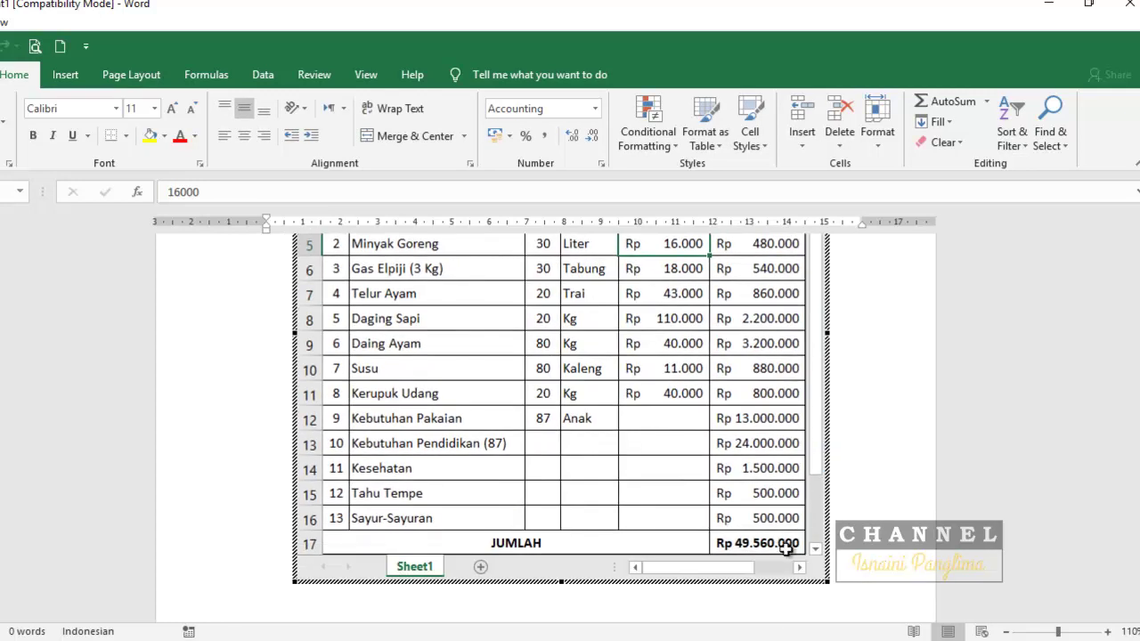
click(880, 472)
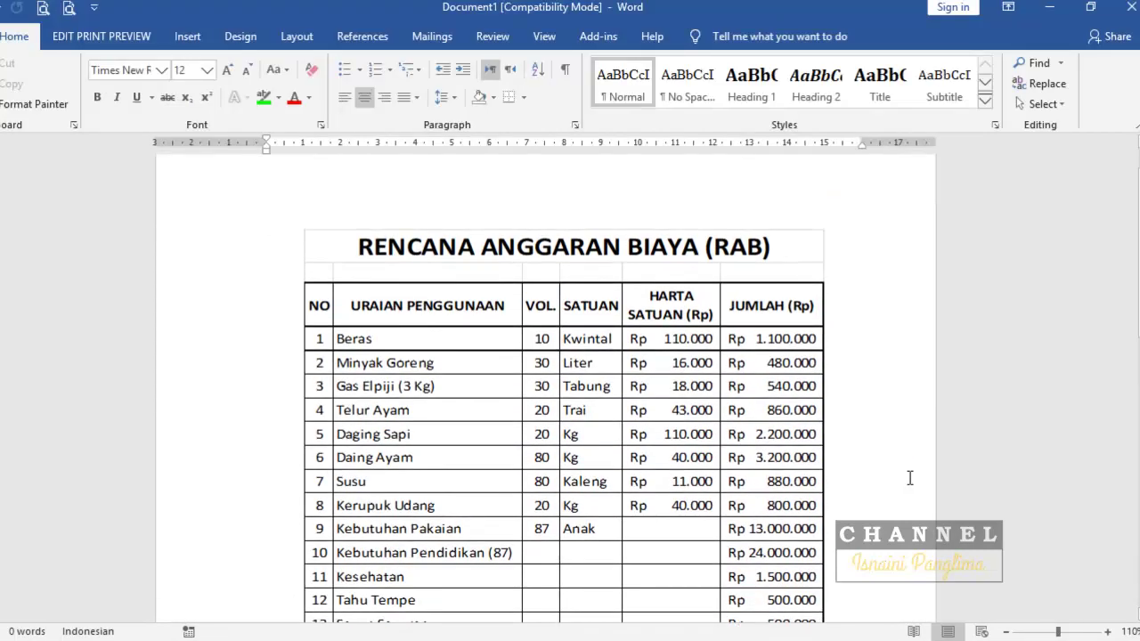
- Check the budget table in the print preview at enlarged view, then return to the document
click(68, 9)
click(515, 215)
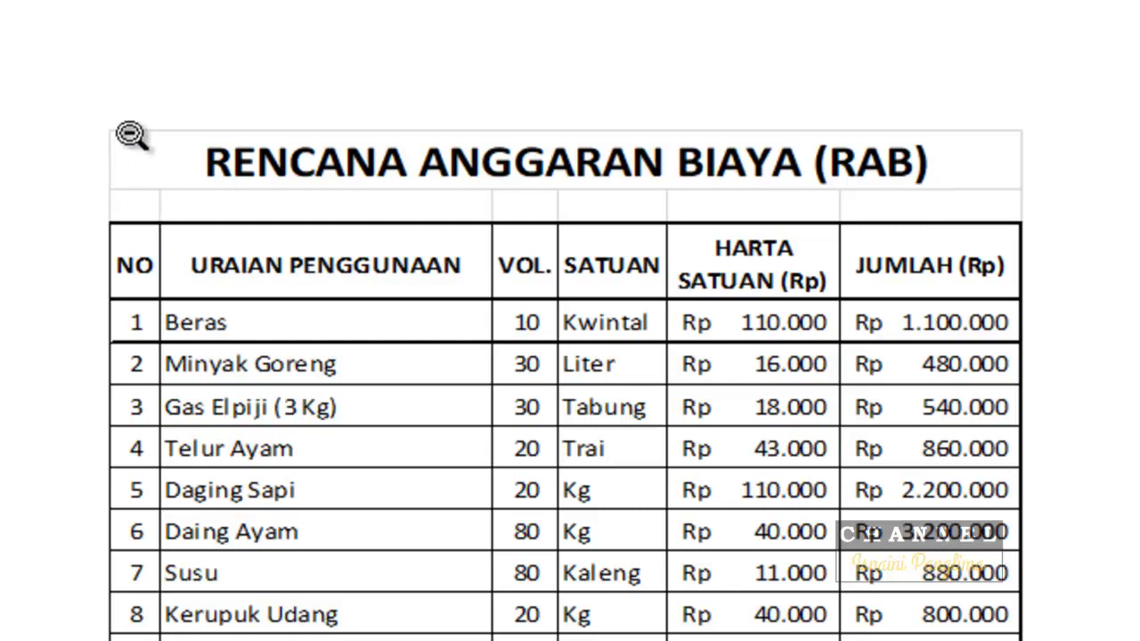
scroll(574, 468, down, 3)
scroll(611, 517, up, 4)
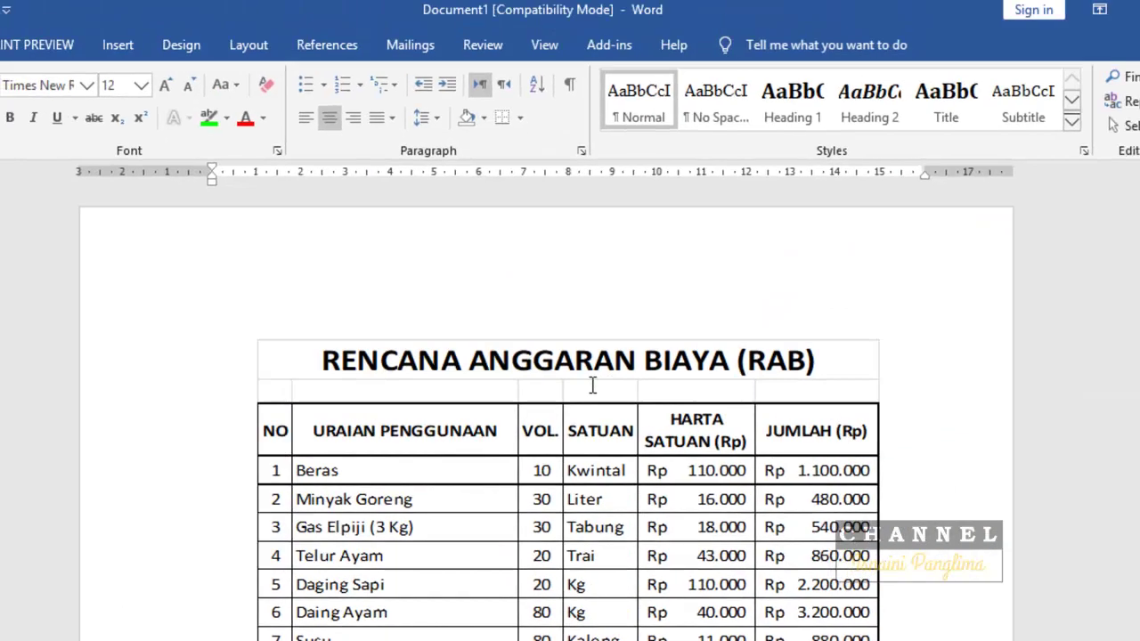
- Turn off the gridlines of the embedded worksheet and return to the Word document
double_click(605, 208)
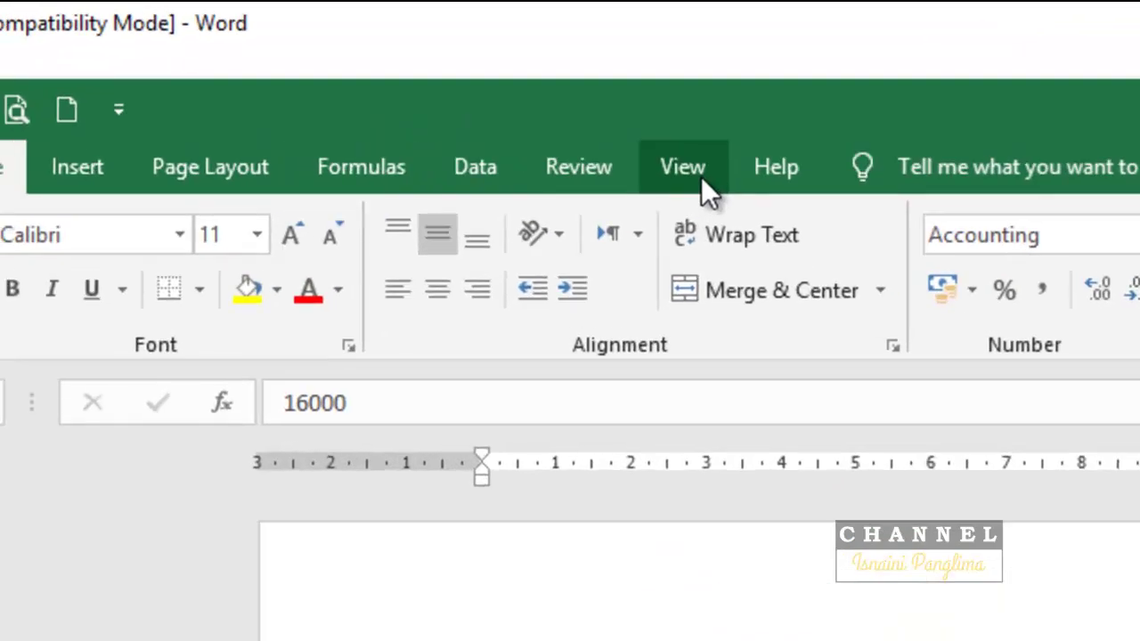
click(343, 103)
click(244, 303)
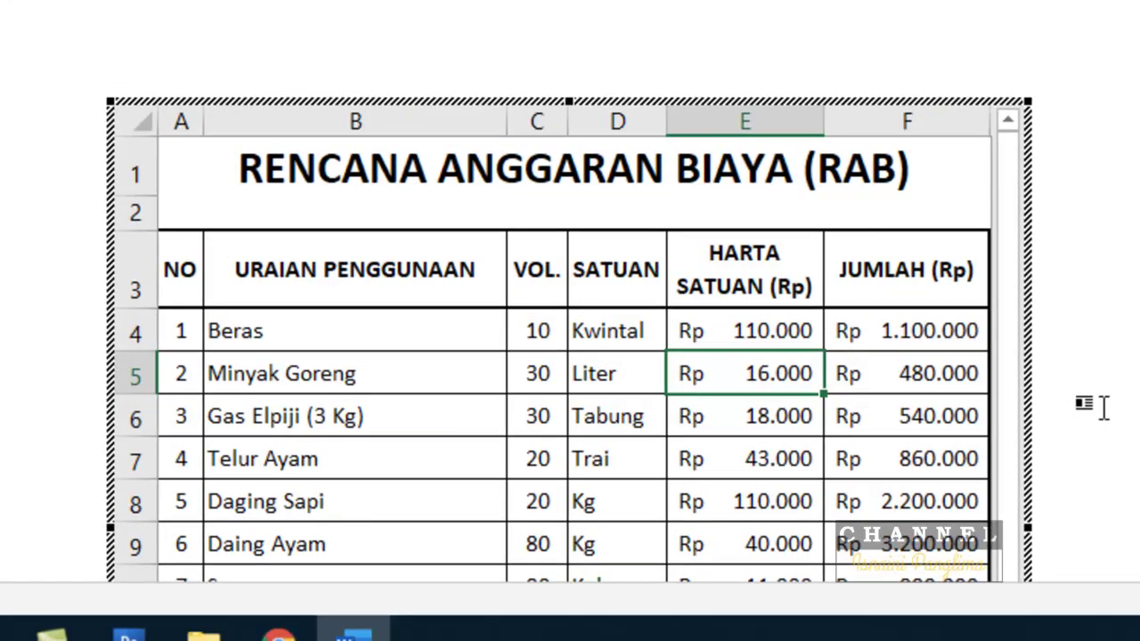
scroll(1084, 401, down, 3)
scroll(1104, 407, up, 5)
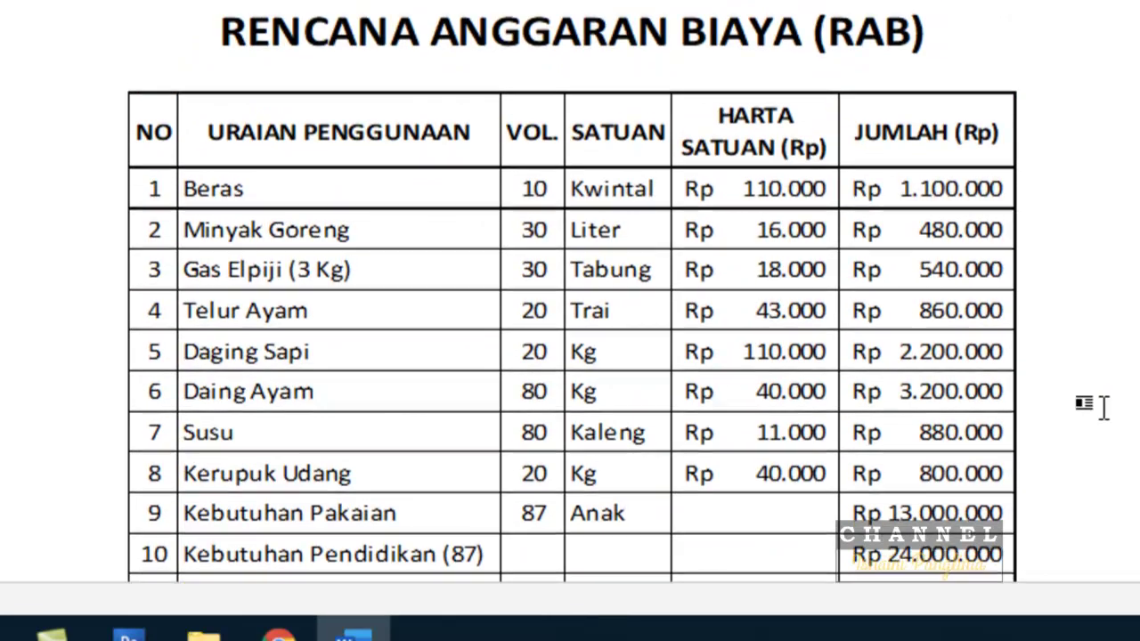
scroll(1084, 402, down, 5)
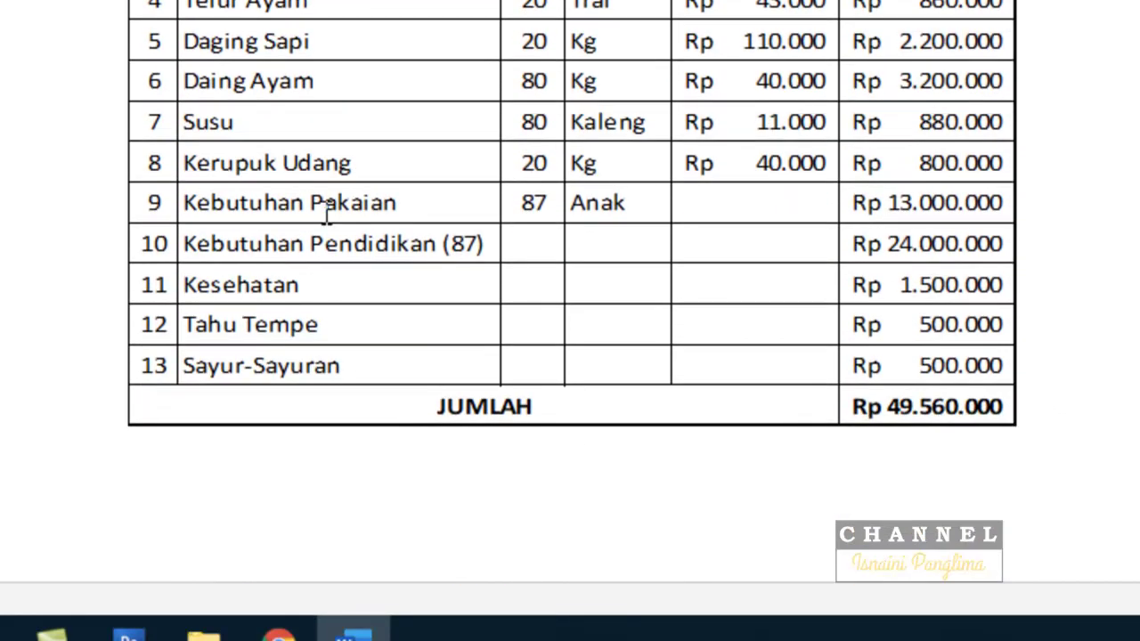
- Stretch the embedded table object slightly taller from its lower edge
click(662, 414)
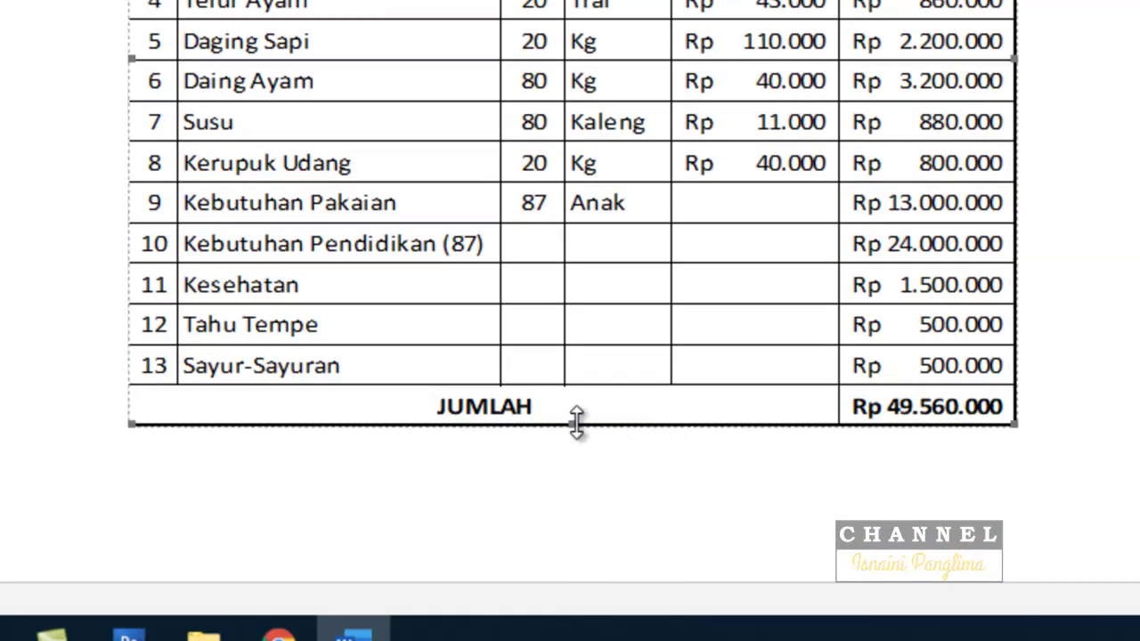
drag(570, 441, 570, 446)
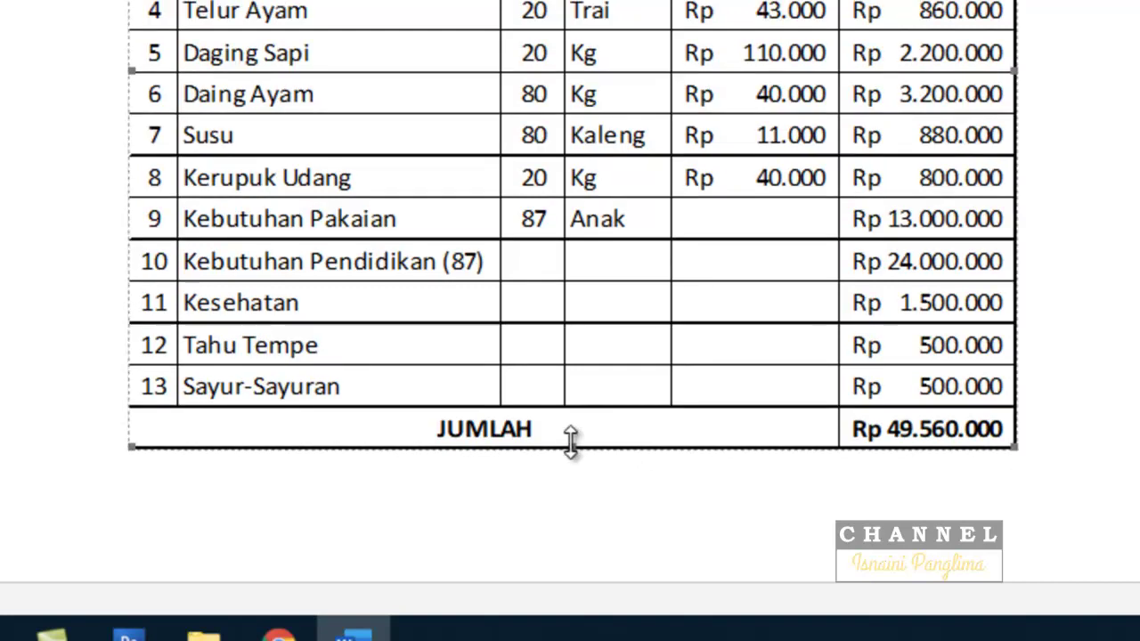
click(1104, 321)
scroll(967, 352, up, 4)
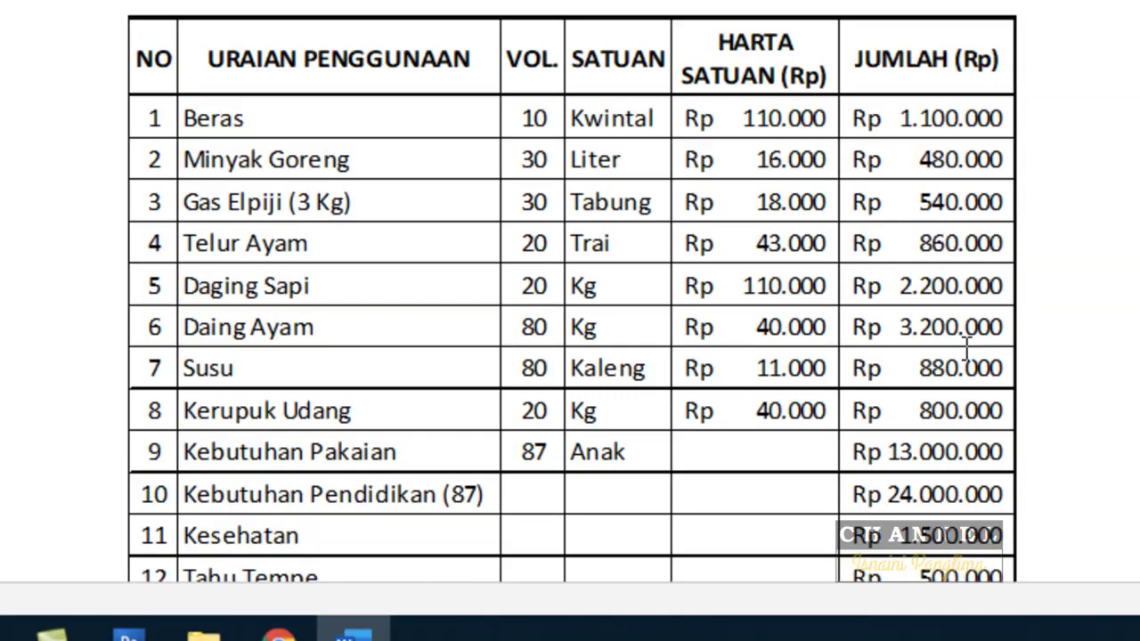
scroll(976, 418, down, 4)
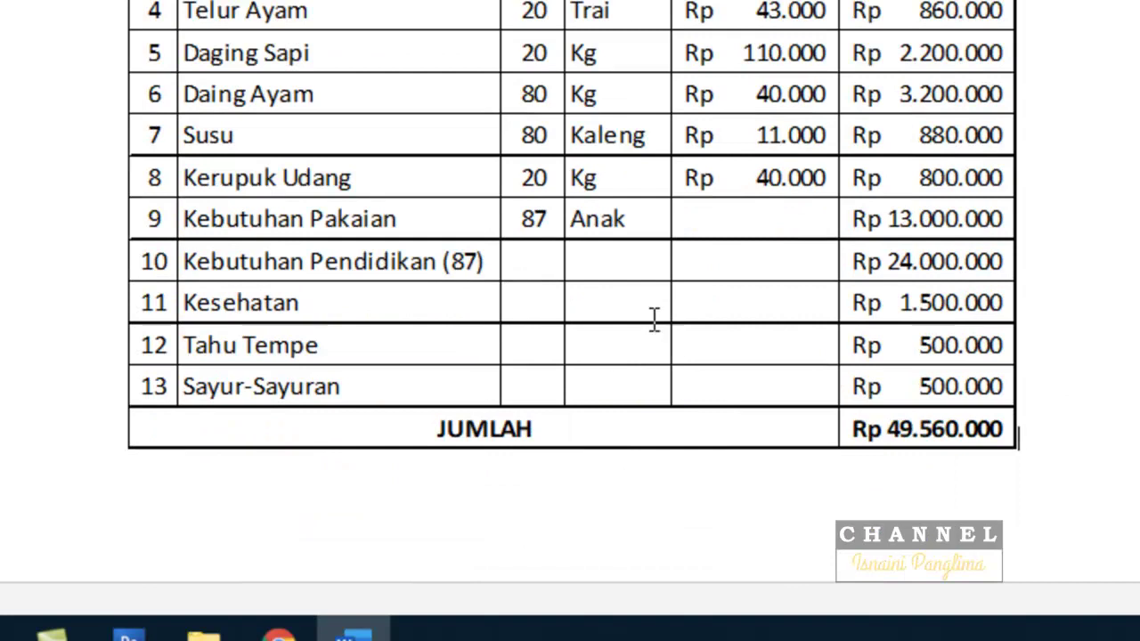
- Enlarge the embedded table object in both width and height from its lower corner
click(918, 356)
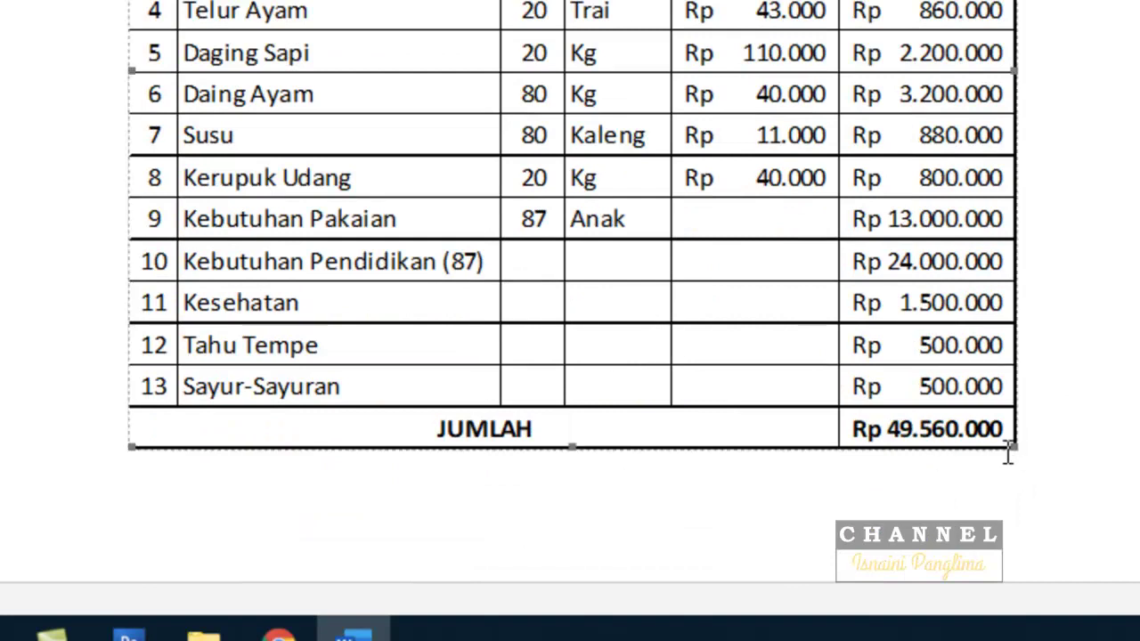
drag(1030, 464, 1060, 525)
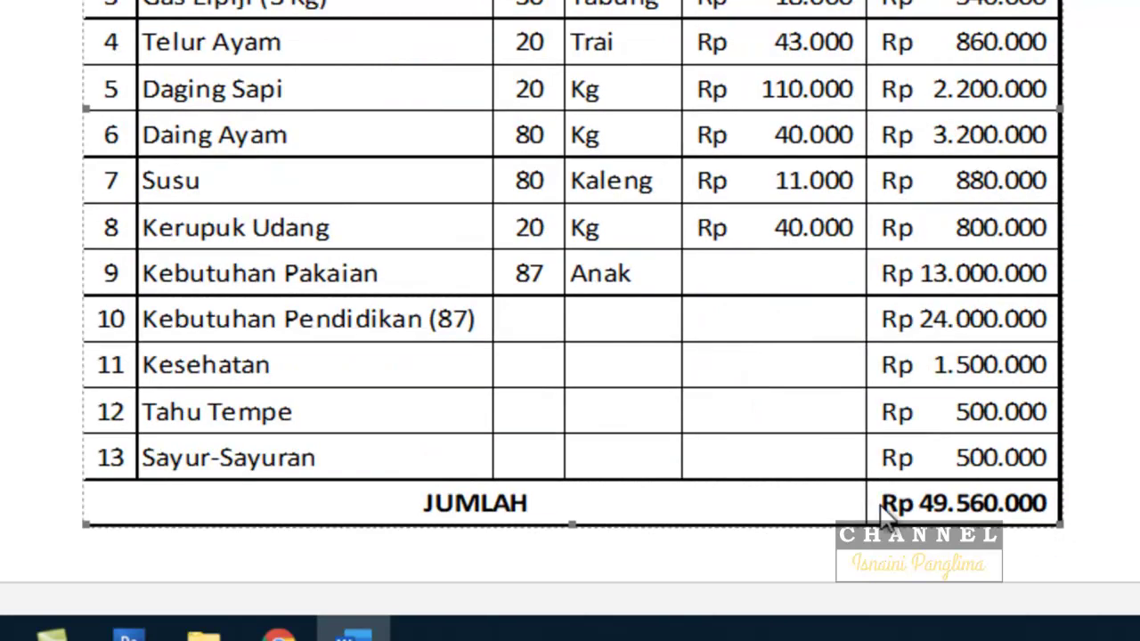
click(828, 288)
scroll(847, 364, up, 4)
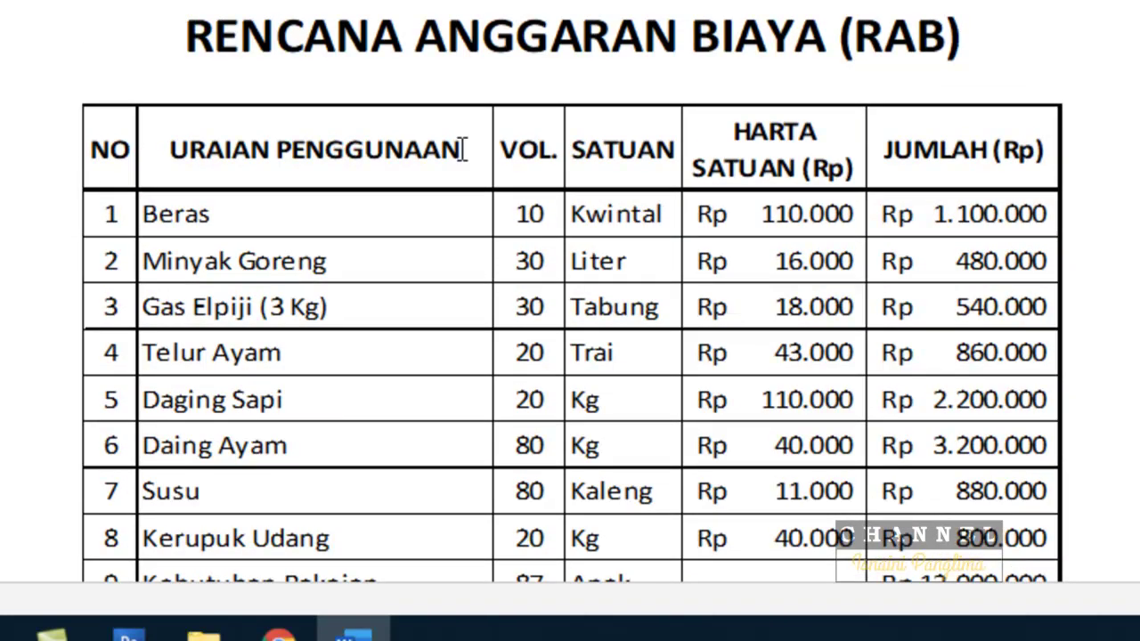
- Examine the enlarged table in the print preview and close the preview
key(ctrl+F2)
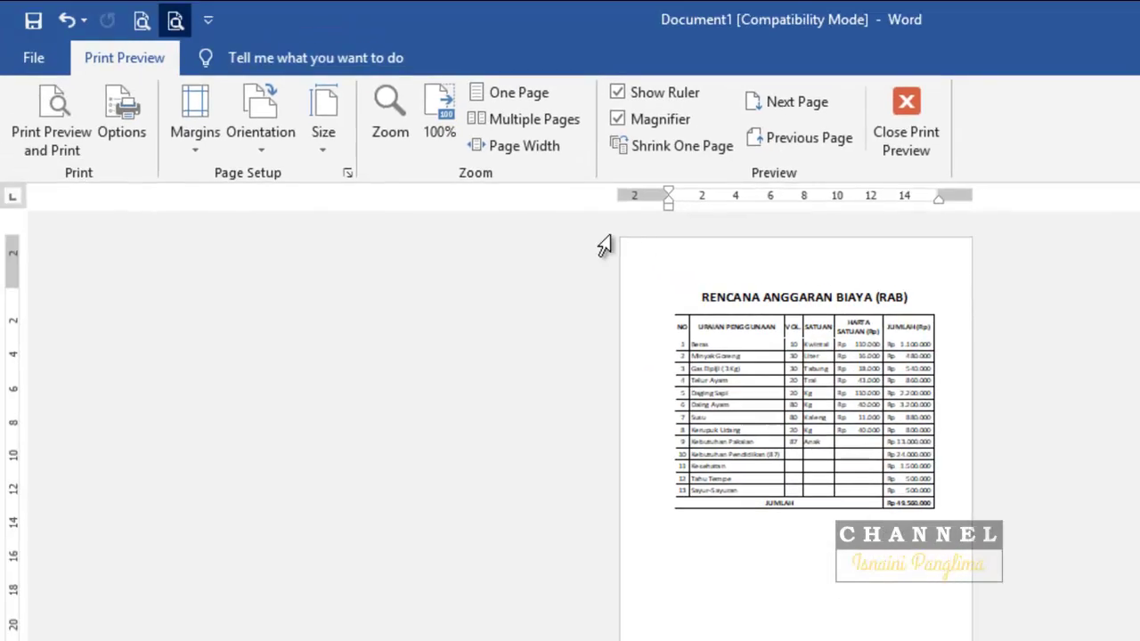
click(736, 296)
scroll(1015, 505, down, 3)
scroll(1010, 509, up, 2)
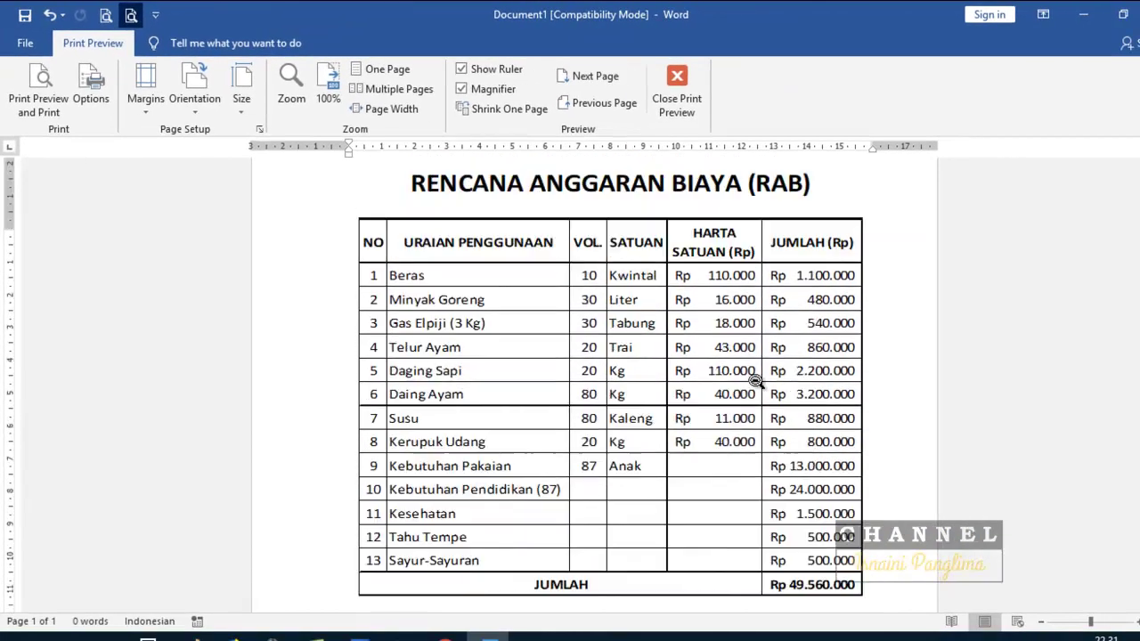
click(676, 86)
- Add a left-aligned line below the table reading "Terbilang : Empat Puluh Sembilan Juta Lima Ratus Enam Puluh Ribu Rupiah"
scroll(764, 448, down, 5)
scroll(764, 448, down, 2)
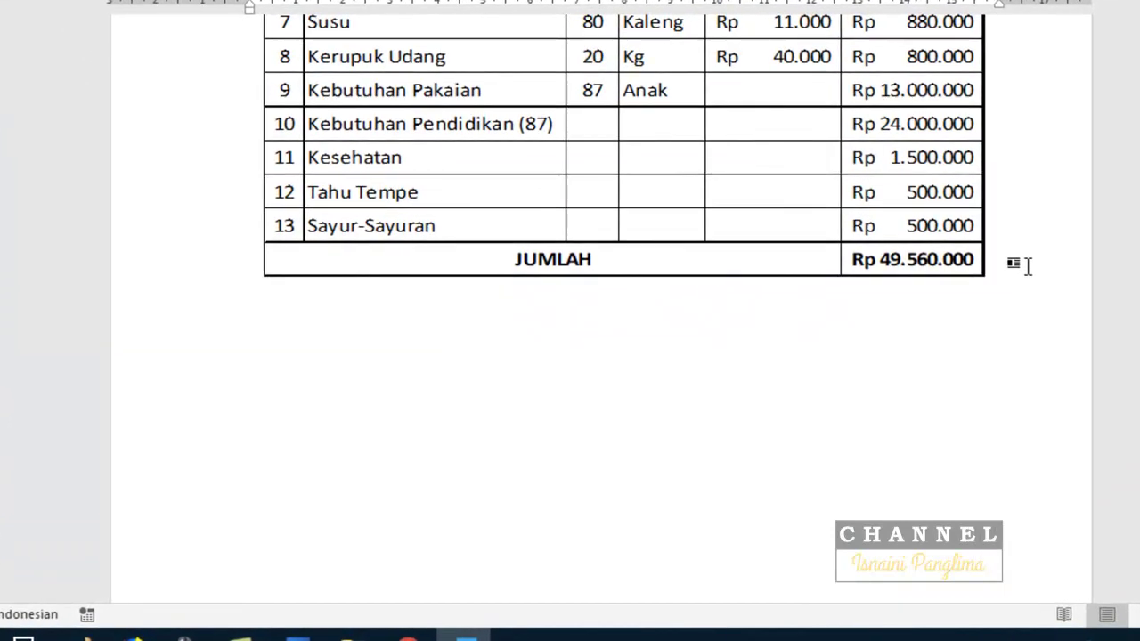
key(ctrl+b)
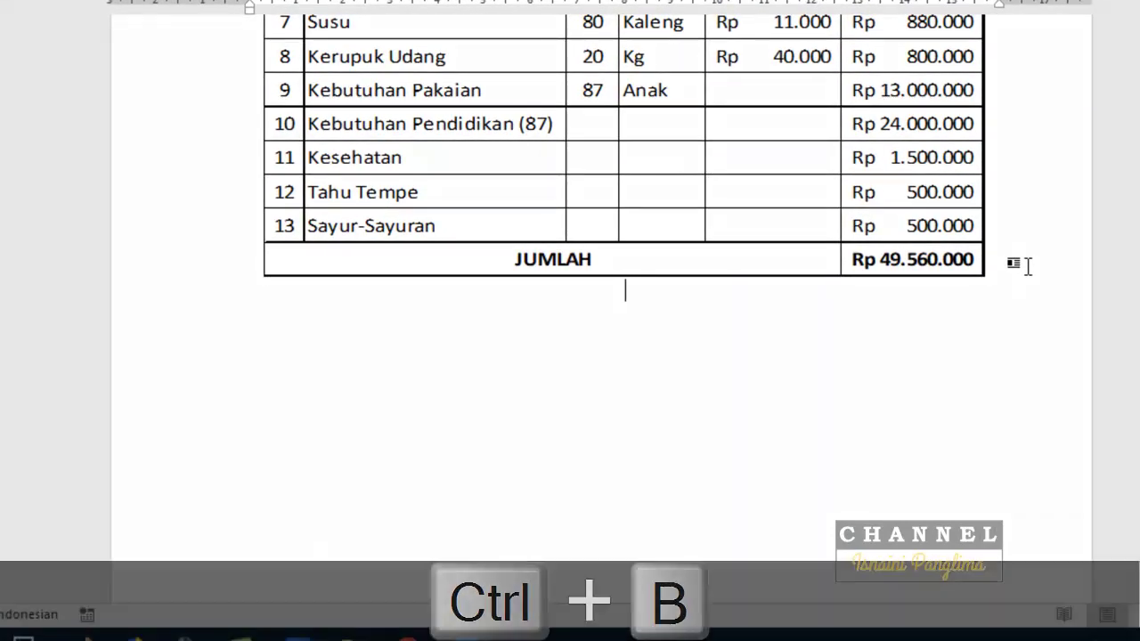
text(terbilang :)
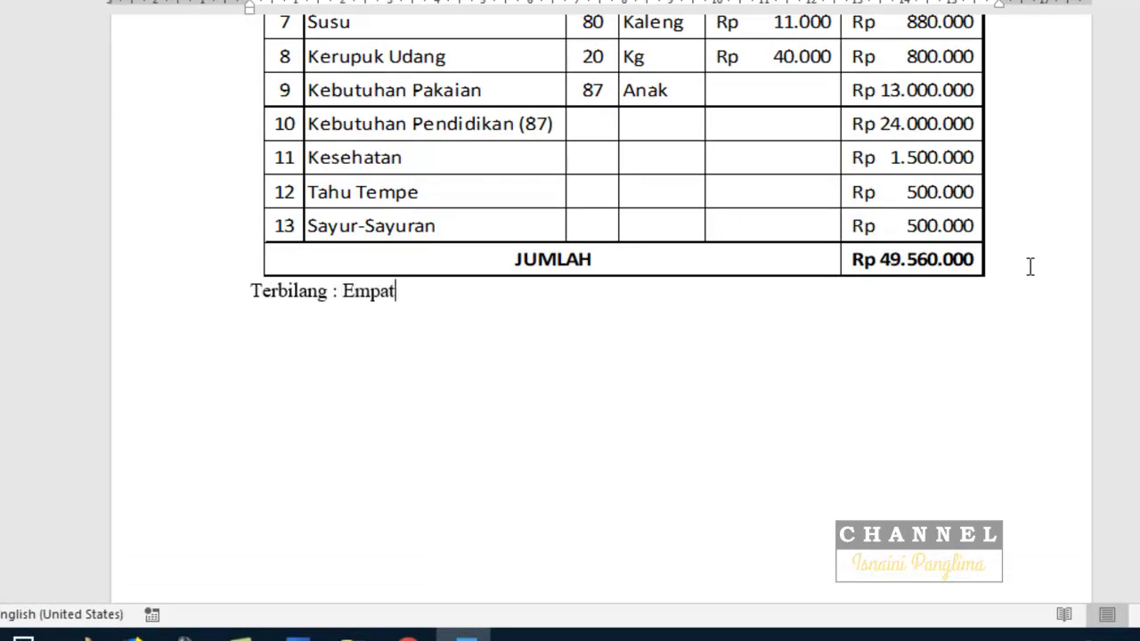
text(Empat PUluh Sembilan Juta Lima Ratus Enam)
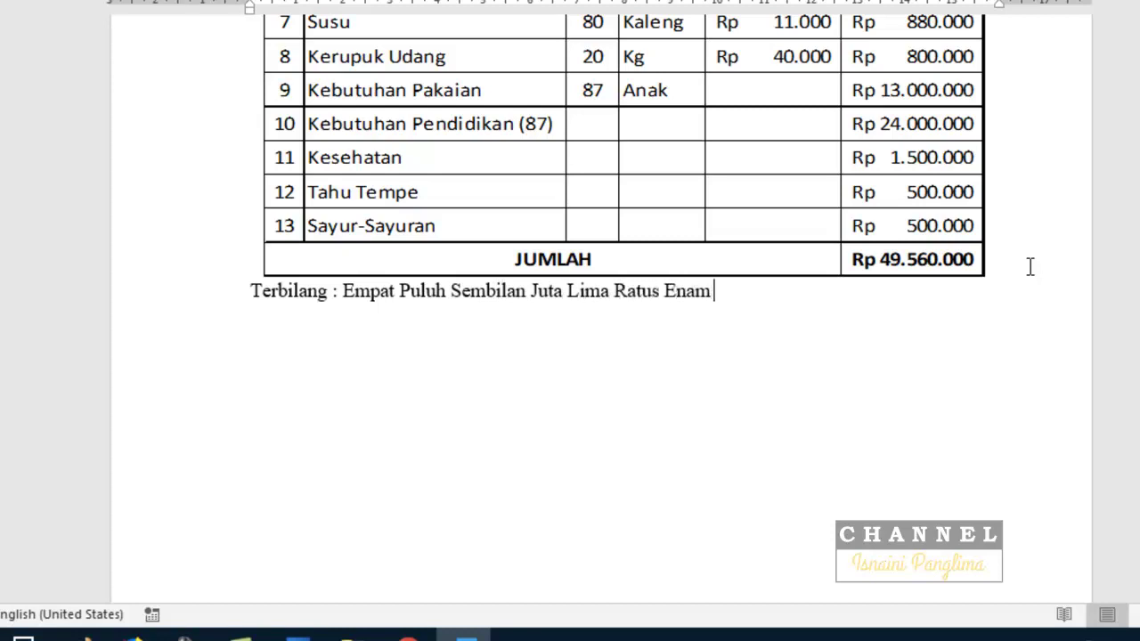
text(Rib)
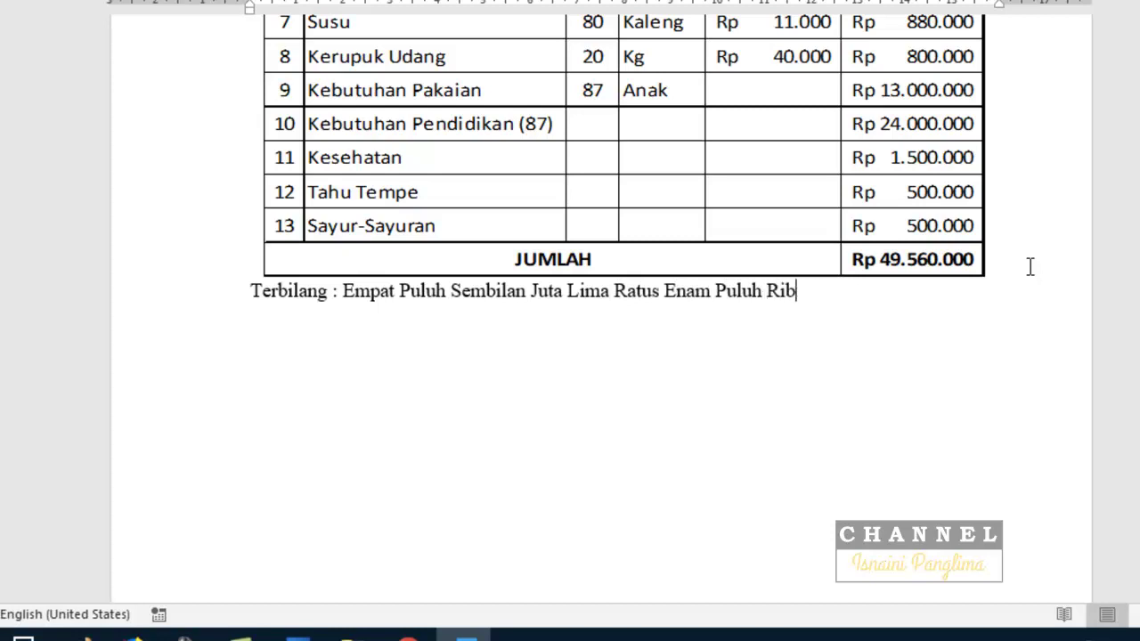
- Italicize the amount in words after "Terbilang :" and make the whole line bold
key(shift+Home)
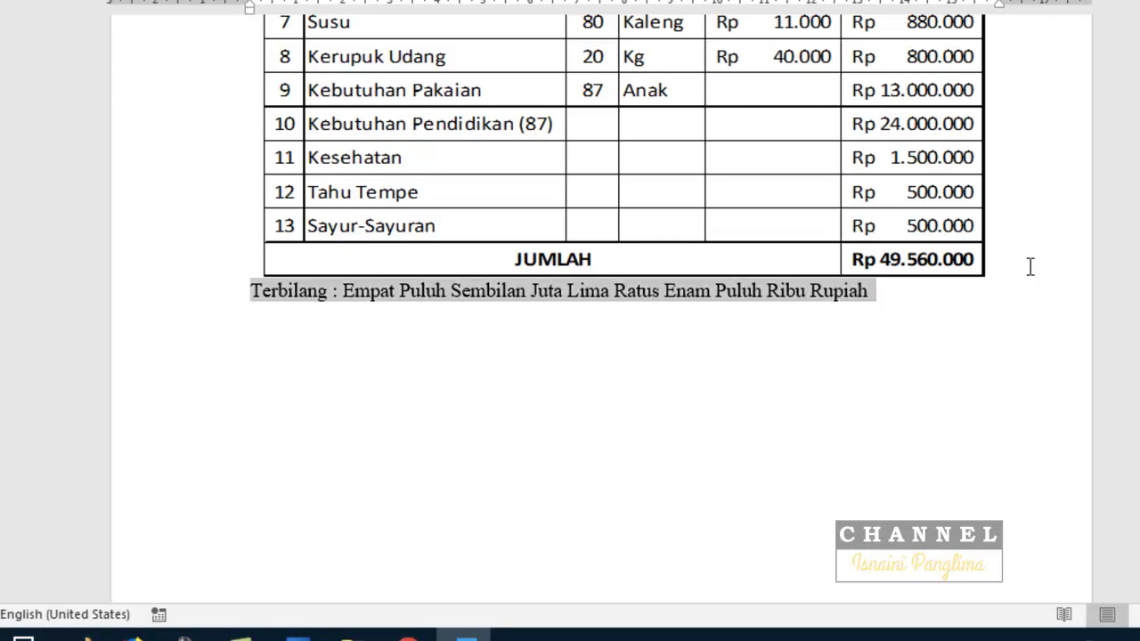
key(ctrl+shift+Right)
key(ctrl+shift+Right)
key(ctrl+i)
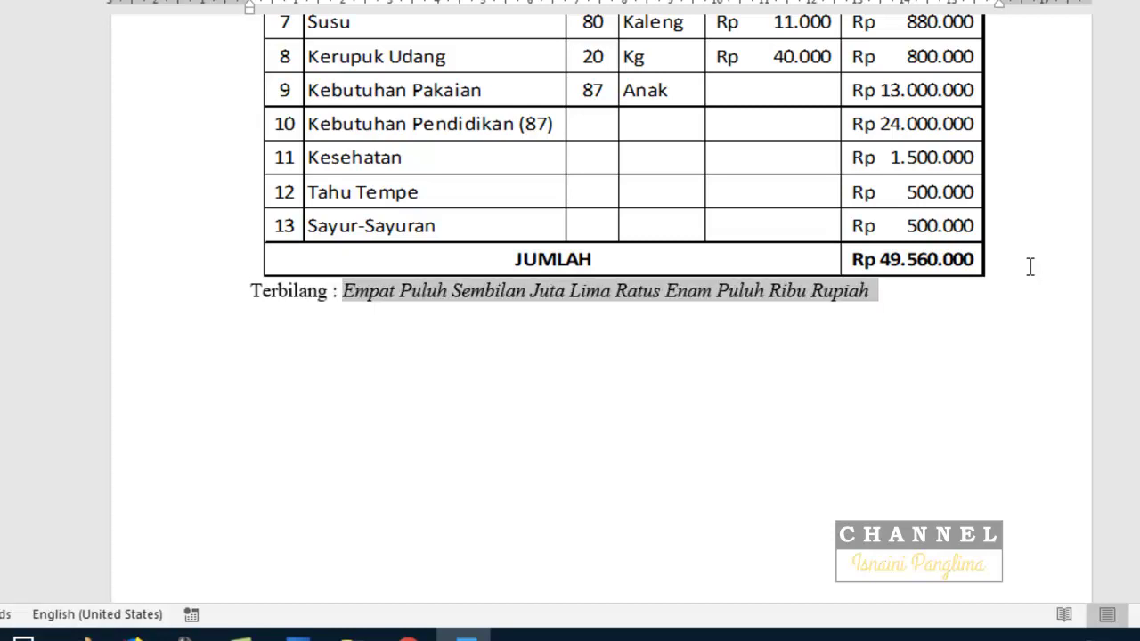
key(shift+Home)
key(ctrl+b)
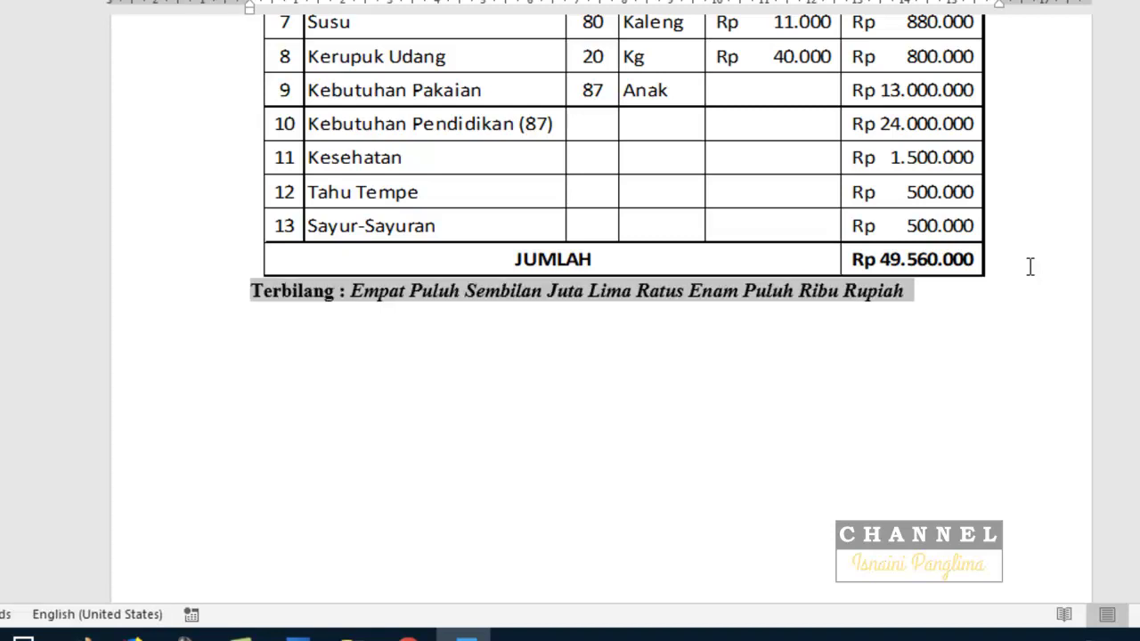